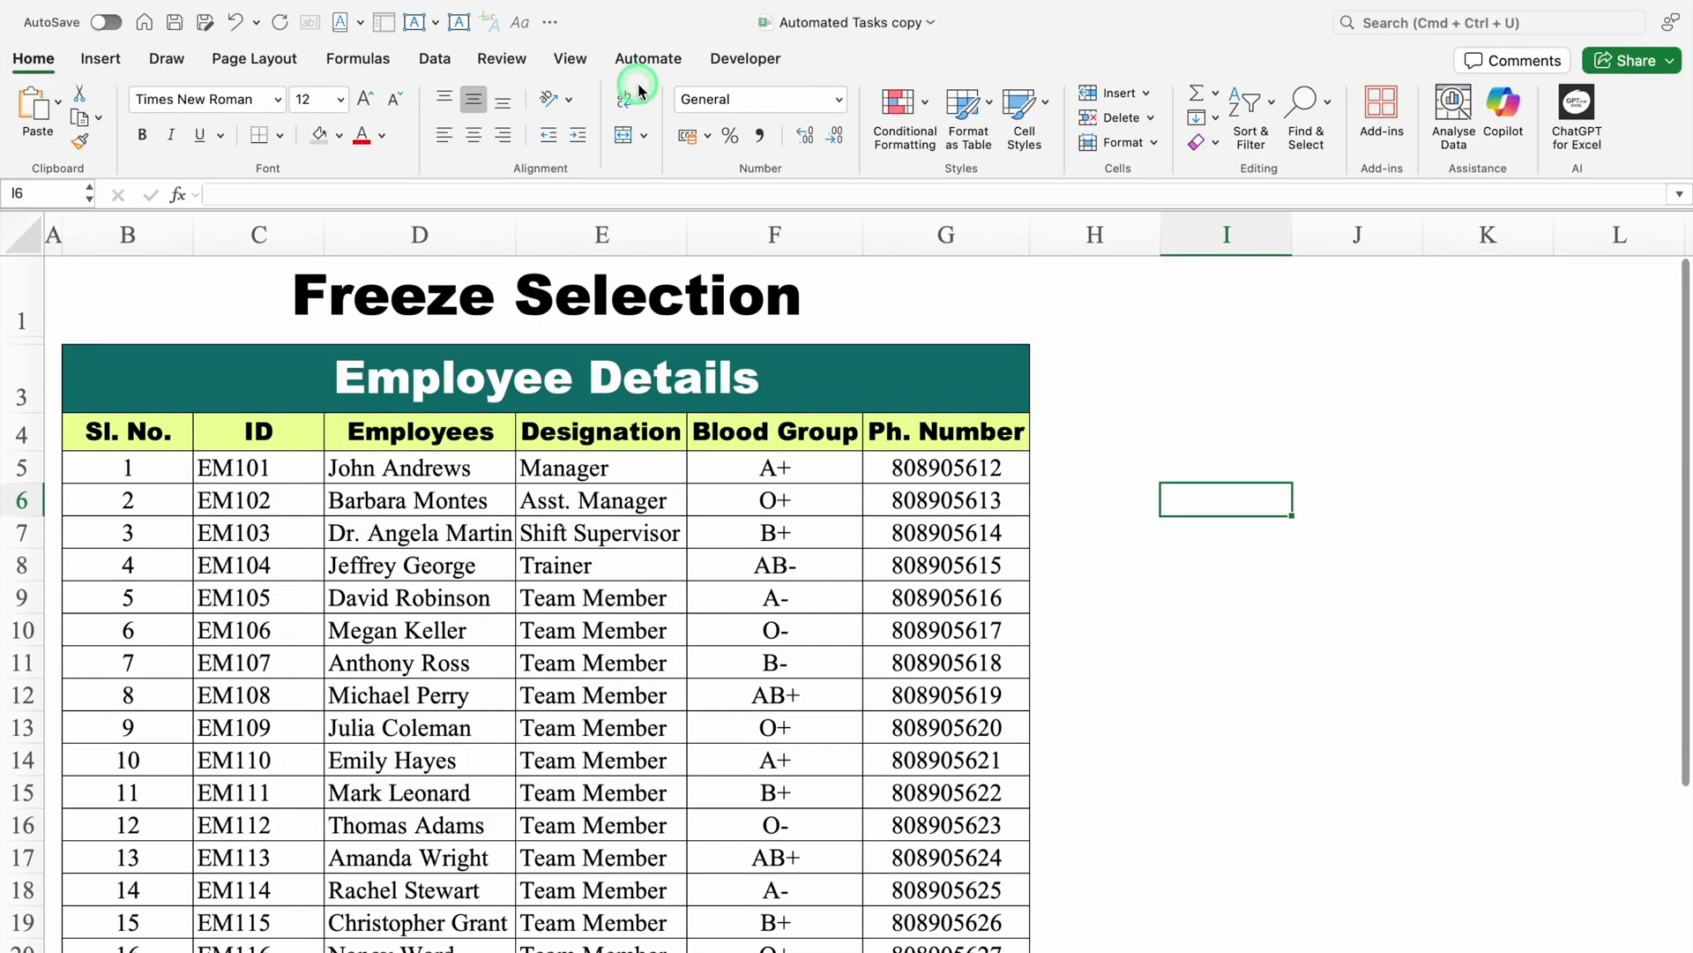
# - In the ribbon customisation settings, collapse the Home group, make sure the Automate main tab is enabled, and save
pyautogui.click(551, 23)
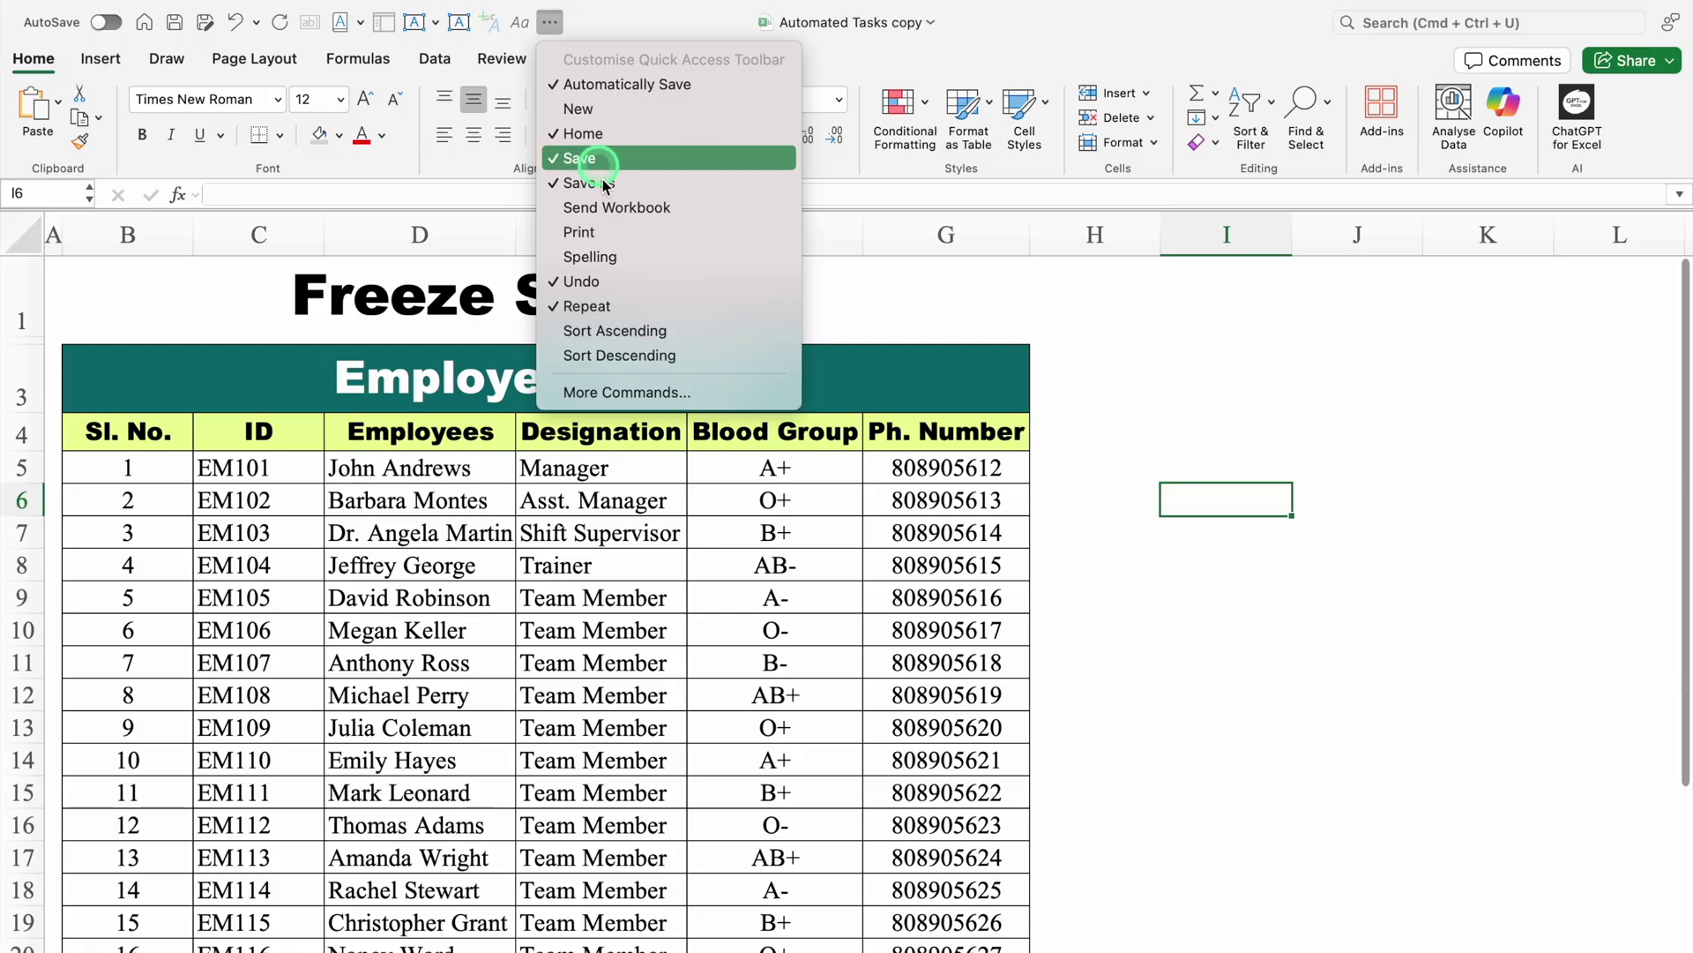
pyautogui.click(710, 393)
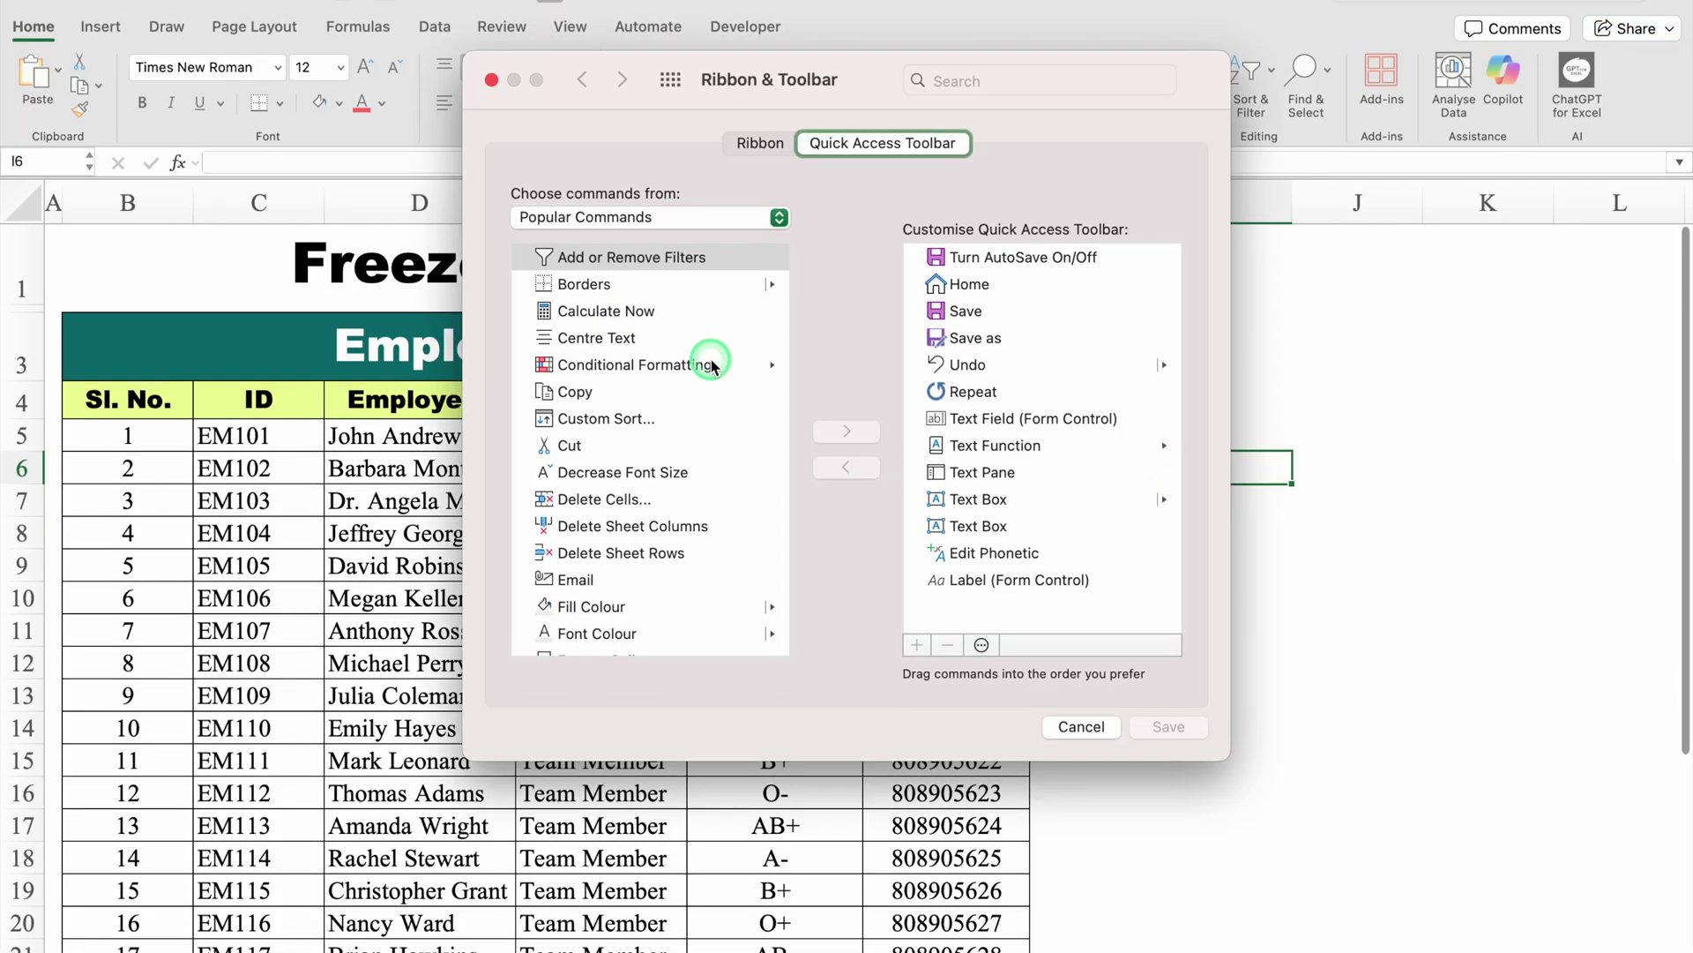
pyautogui.click(750, 144)
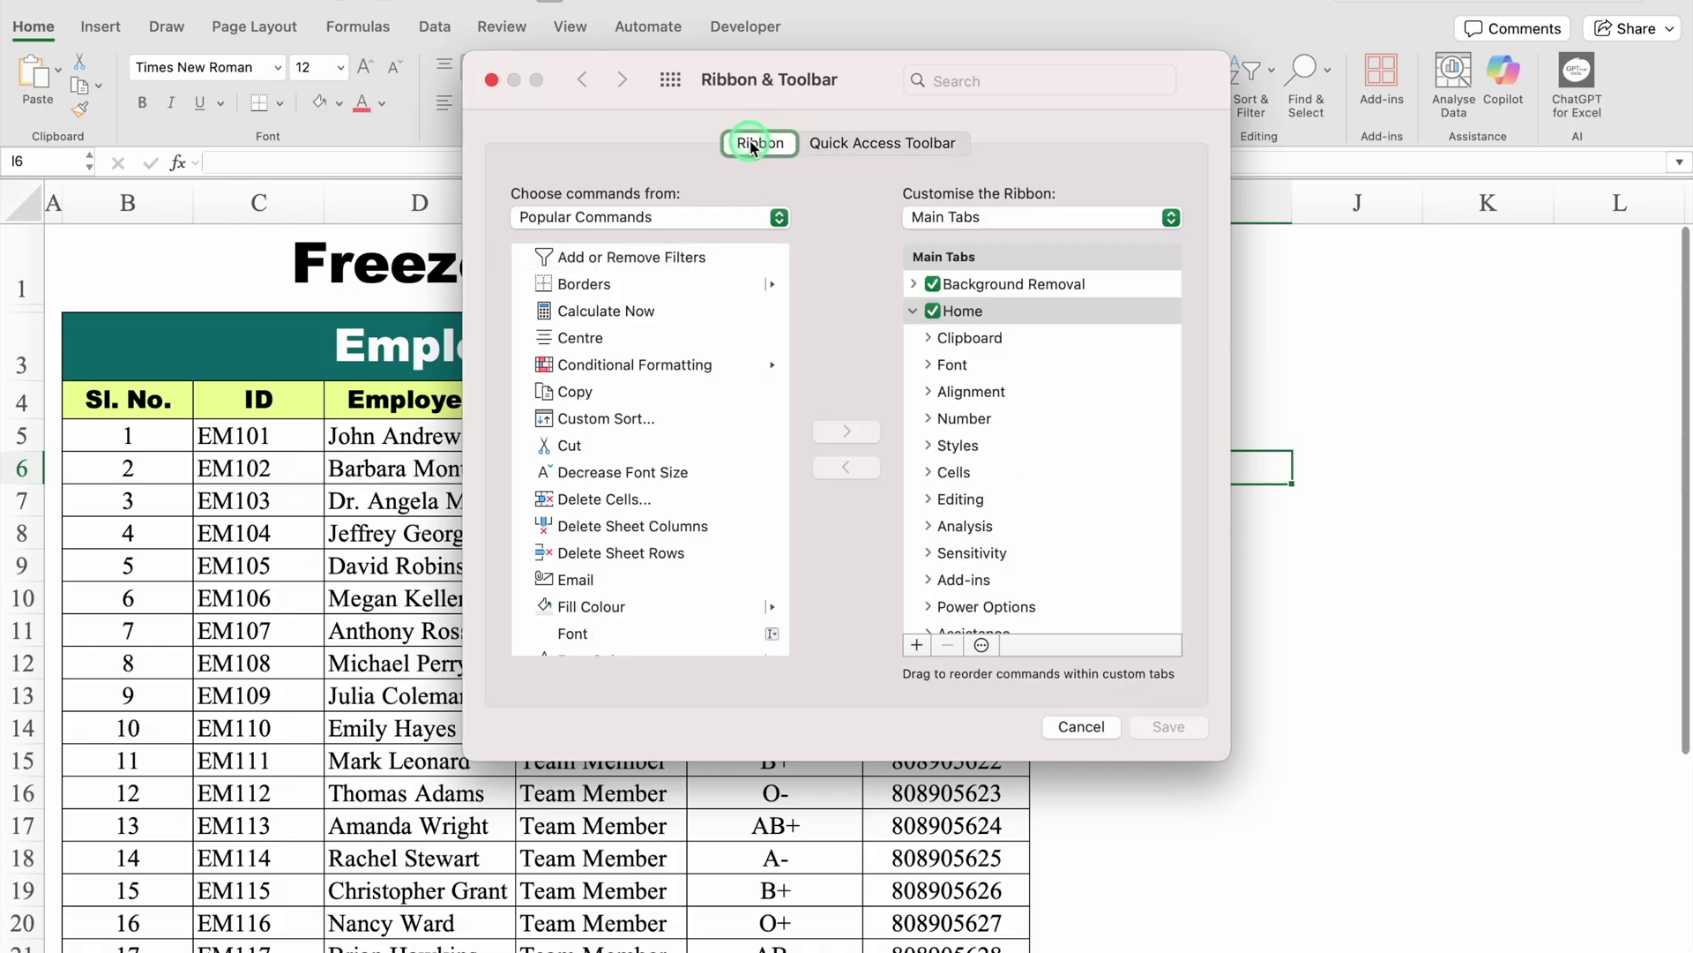
pyautogui.click(862, 146)
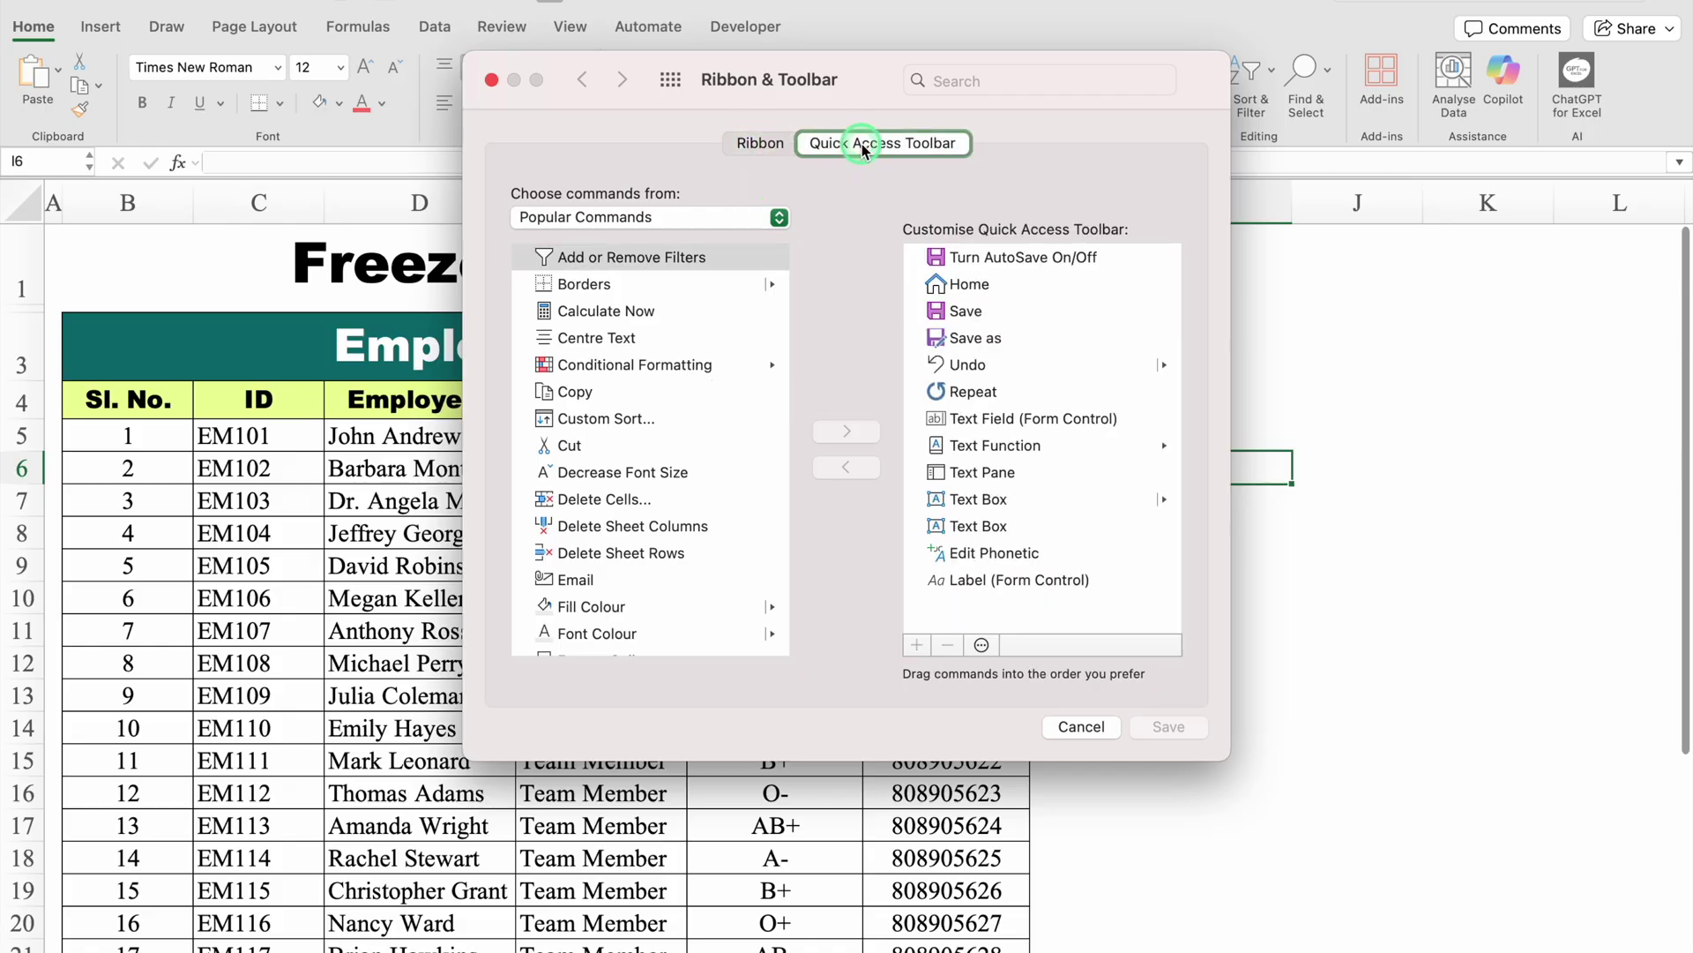
pyautogui.click(757, 143)
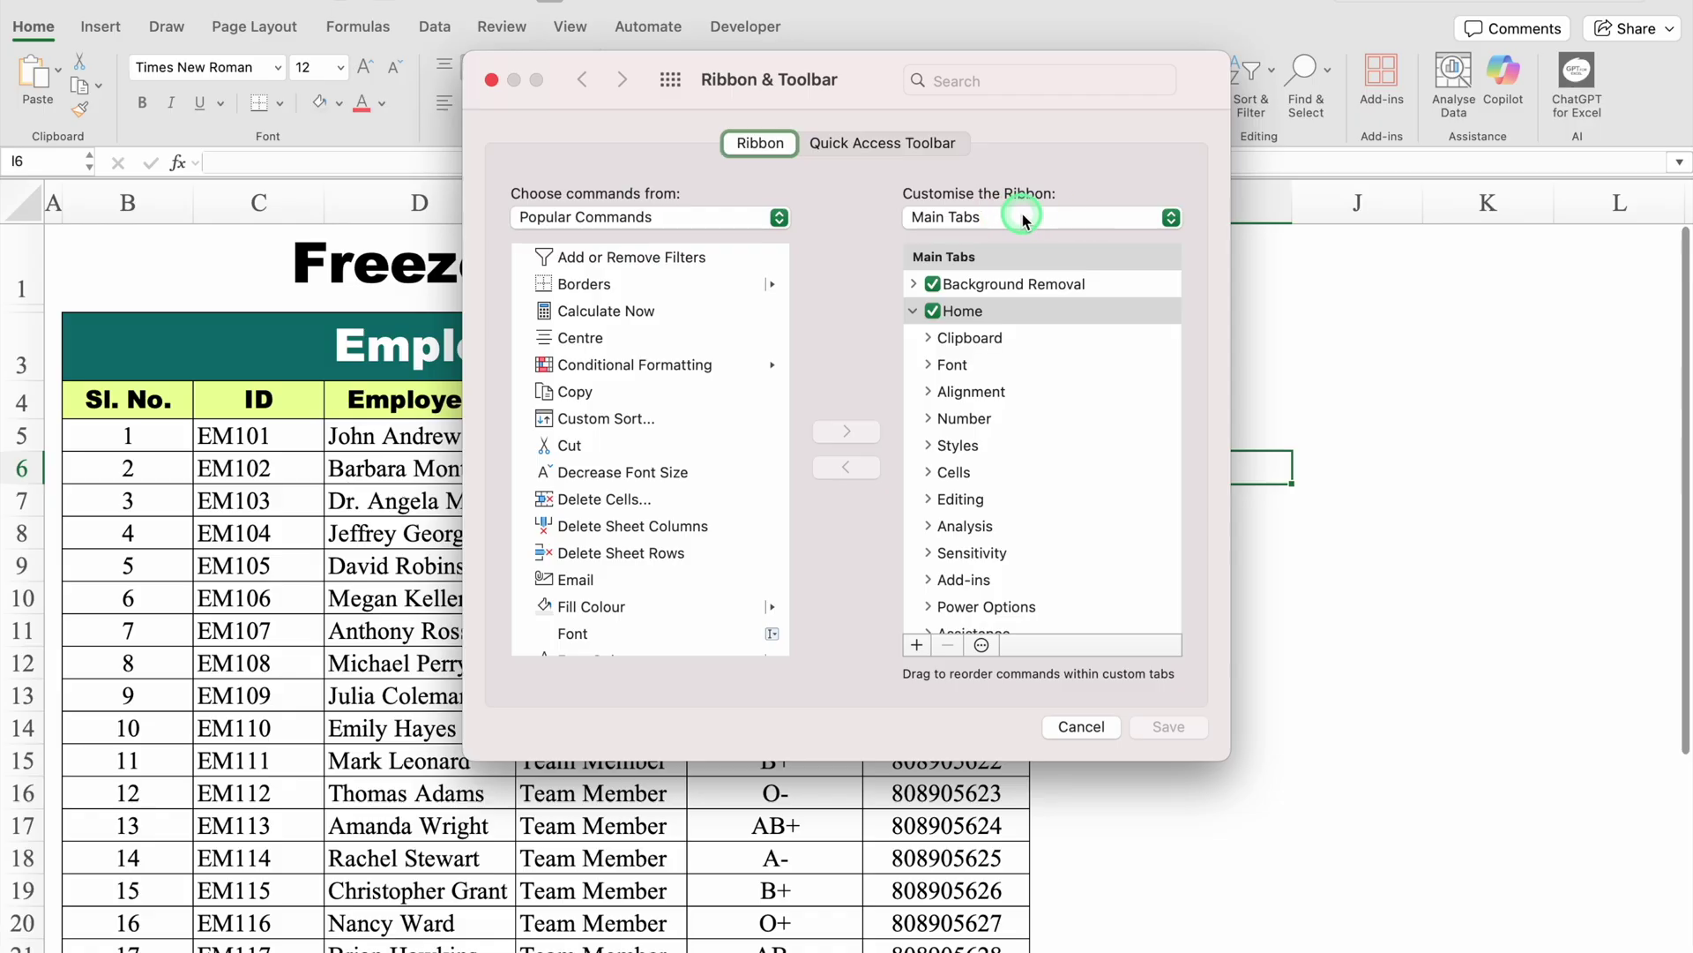
pyautogui.click(913, 312)
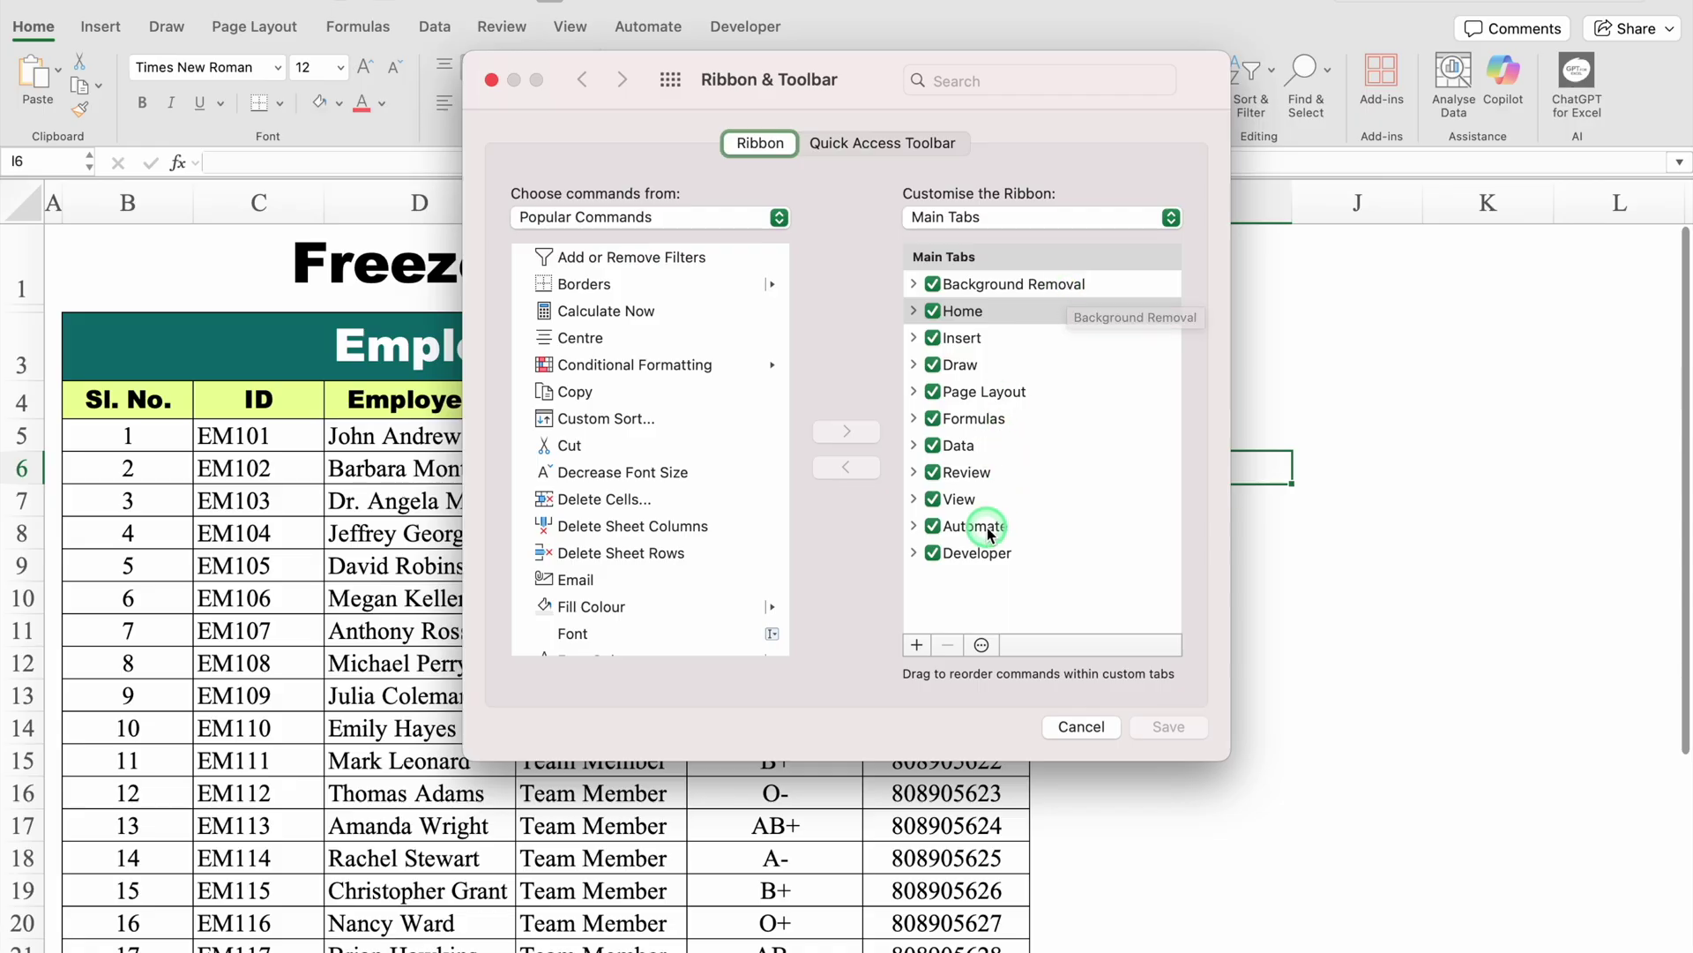
pyautogui.click(934, 527)
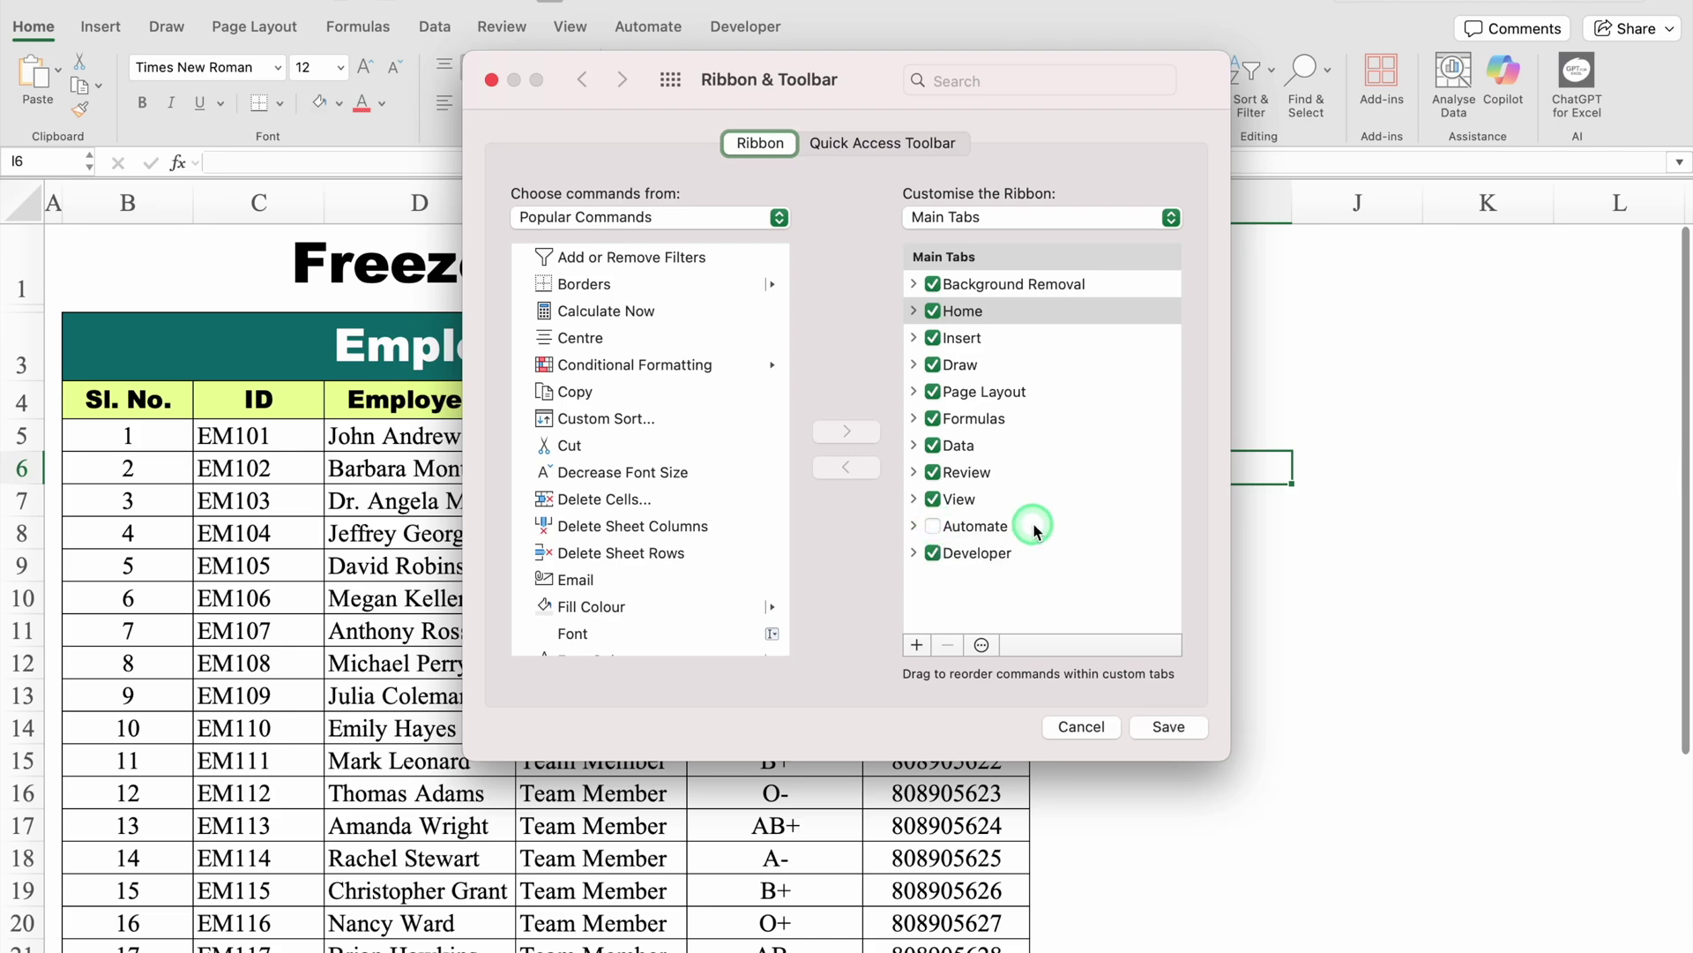
pyautogui.click(933, 527)
pyautogui.click(1180, 726)
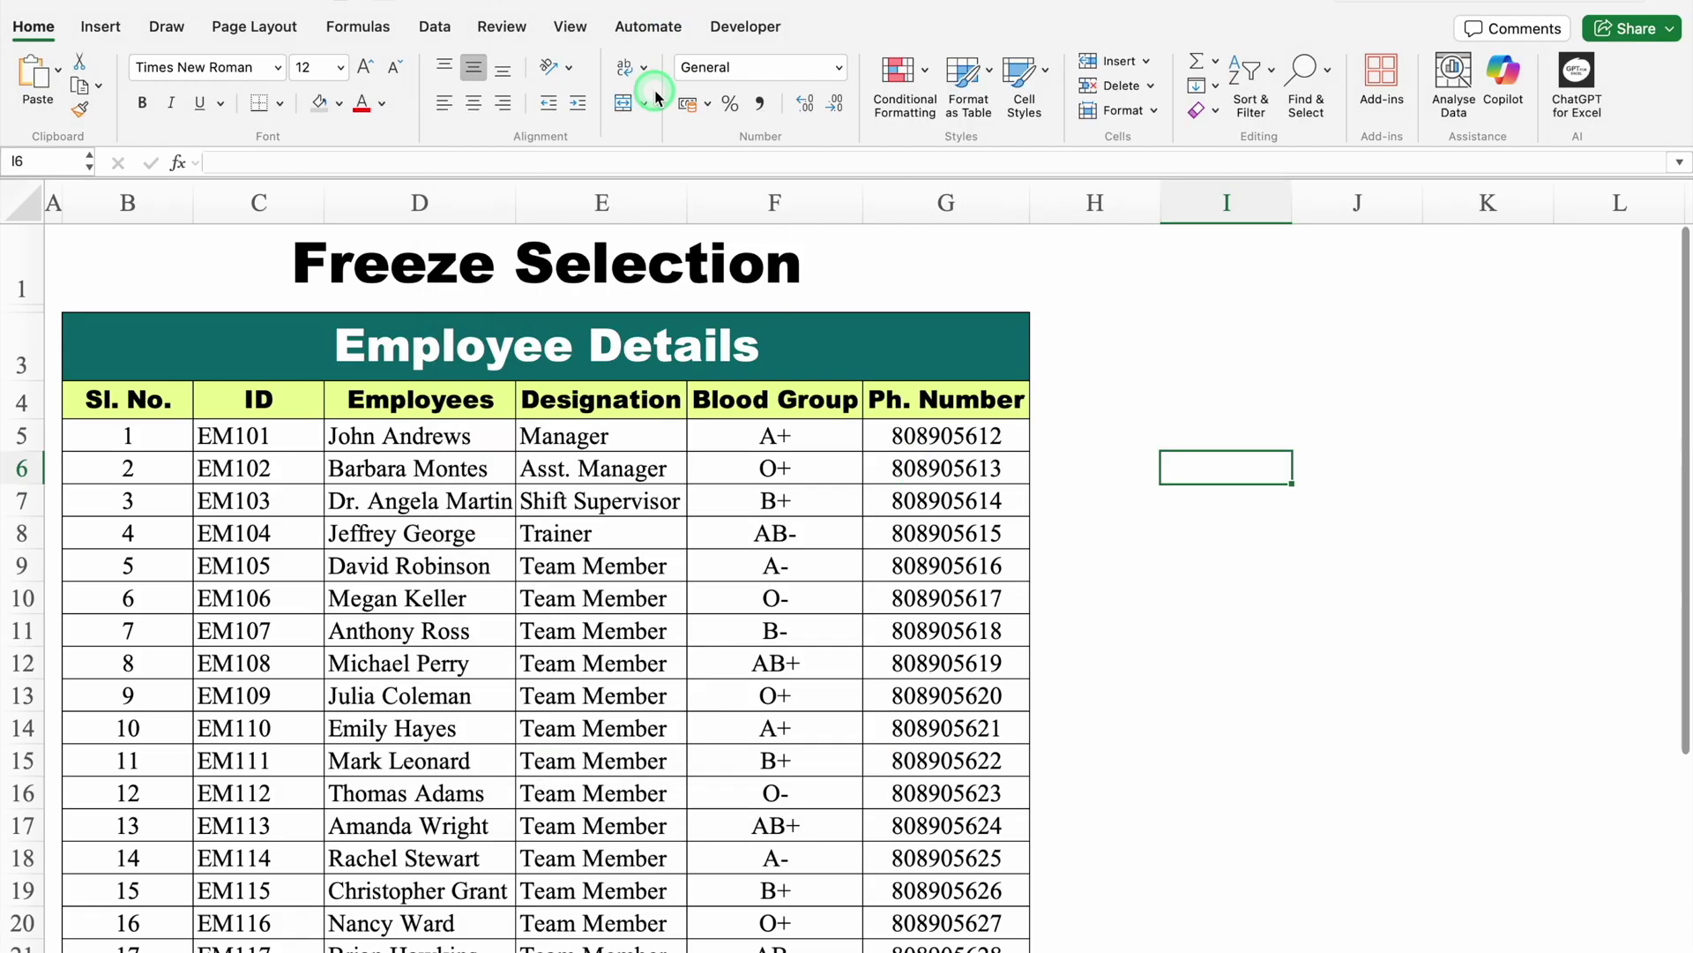
# - Show the sample Office Scripts in the Code Editor, as a floating window tall enough for the list
pyautogui.click(650, 31)
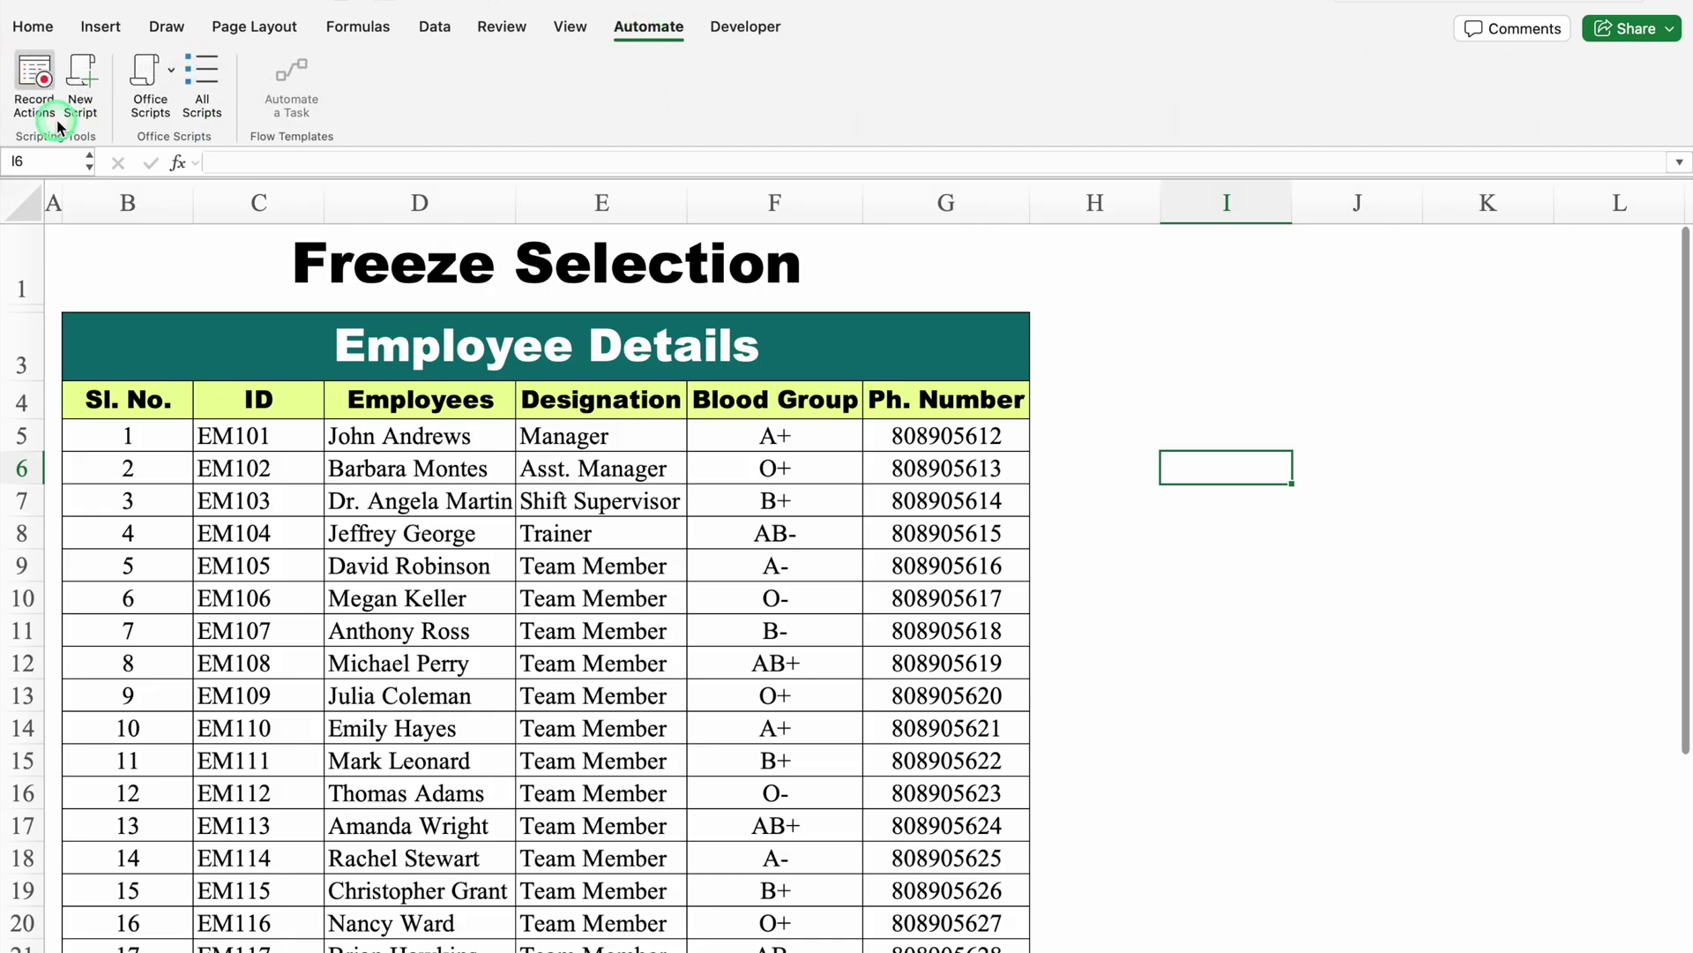
pyautogui.click(216, 71)
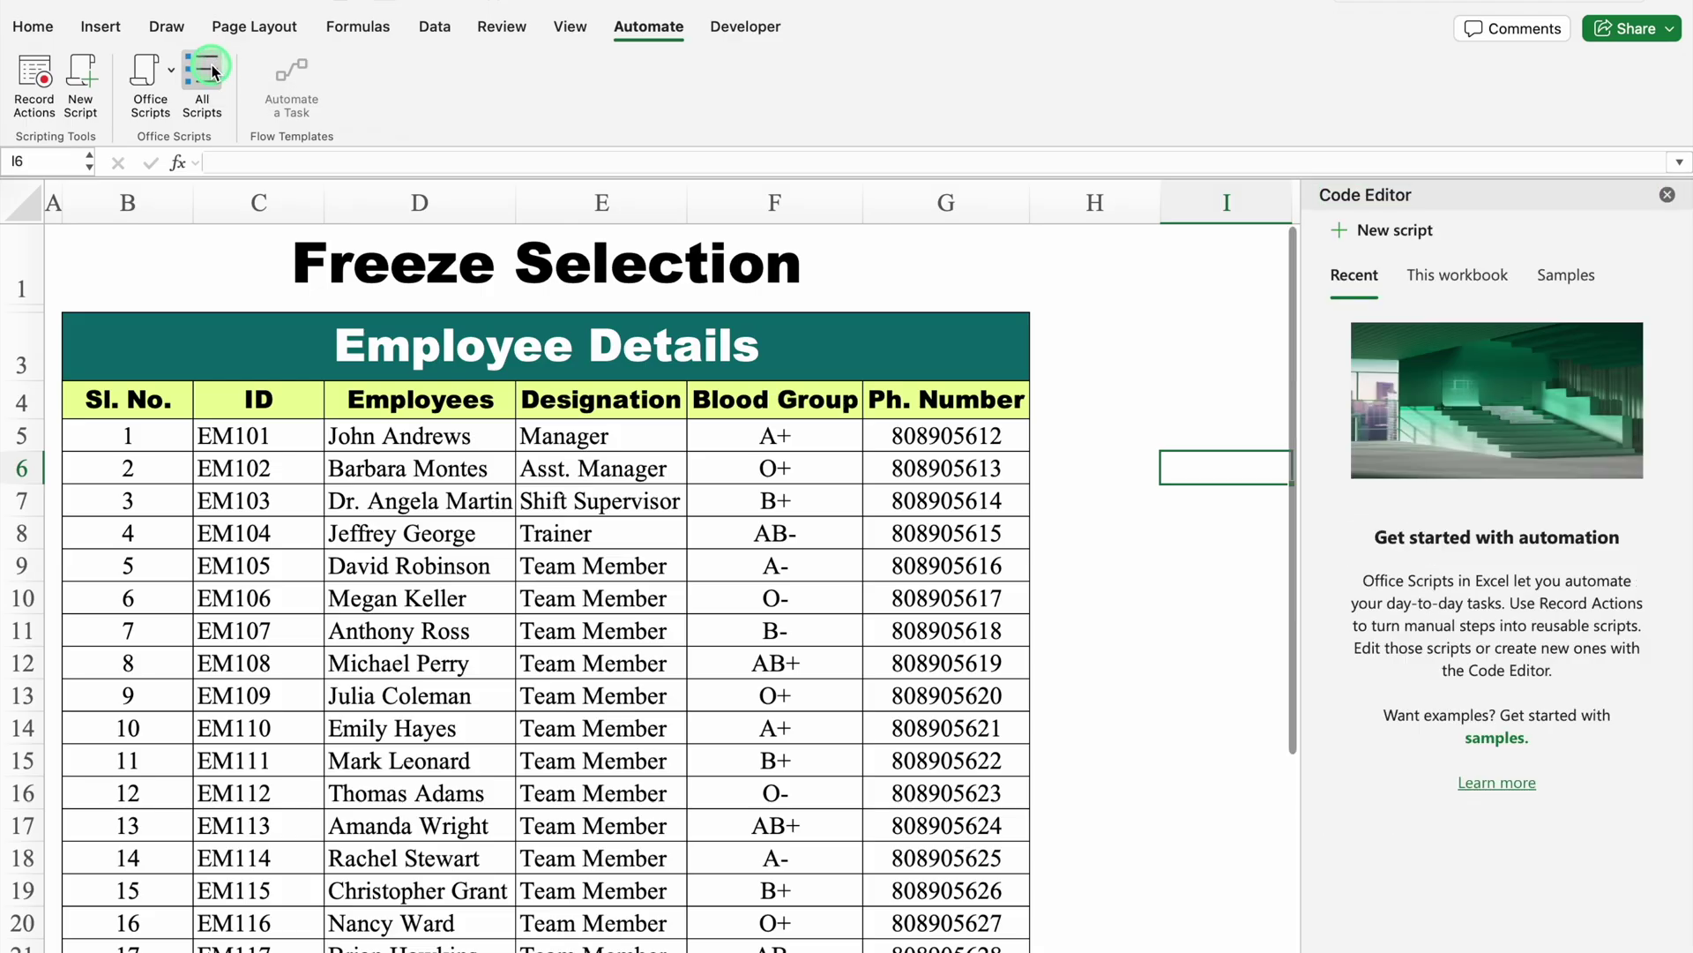
pyautogui.click(1524, 198)
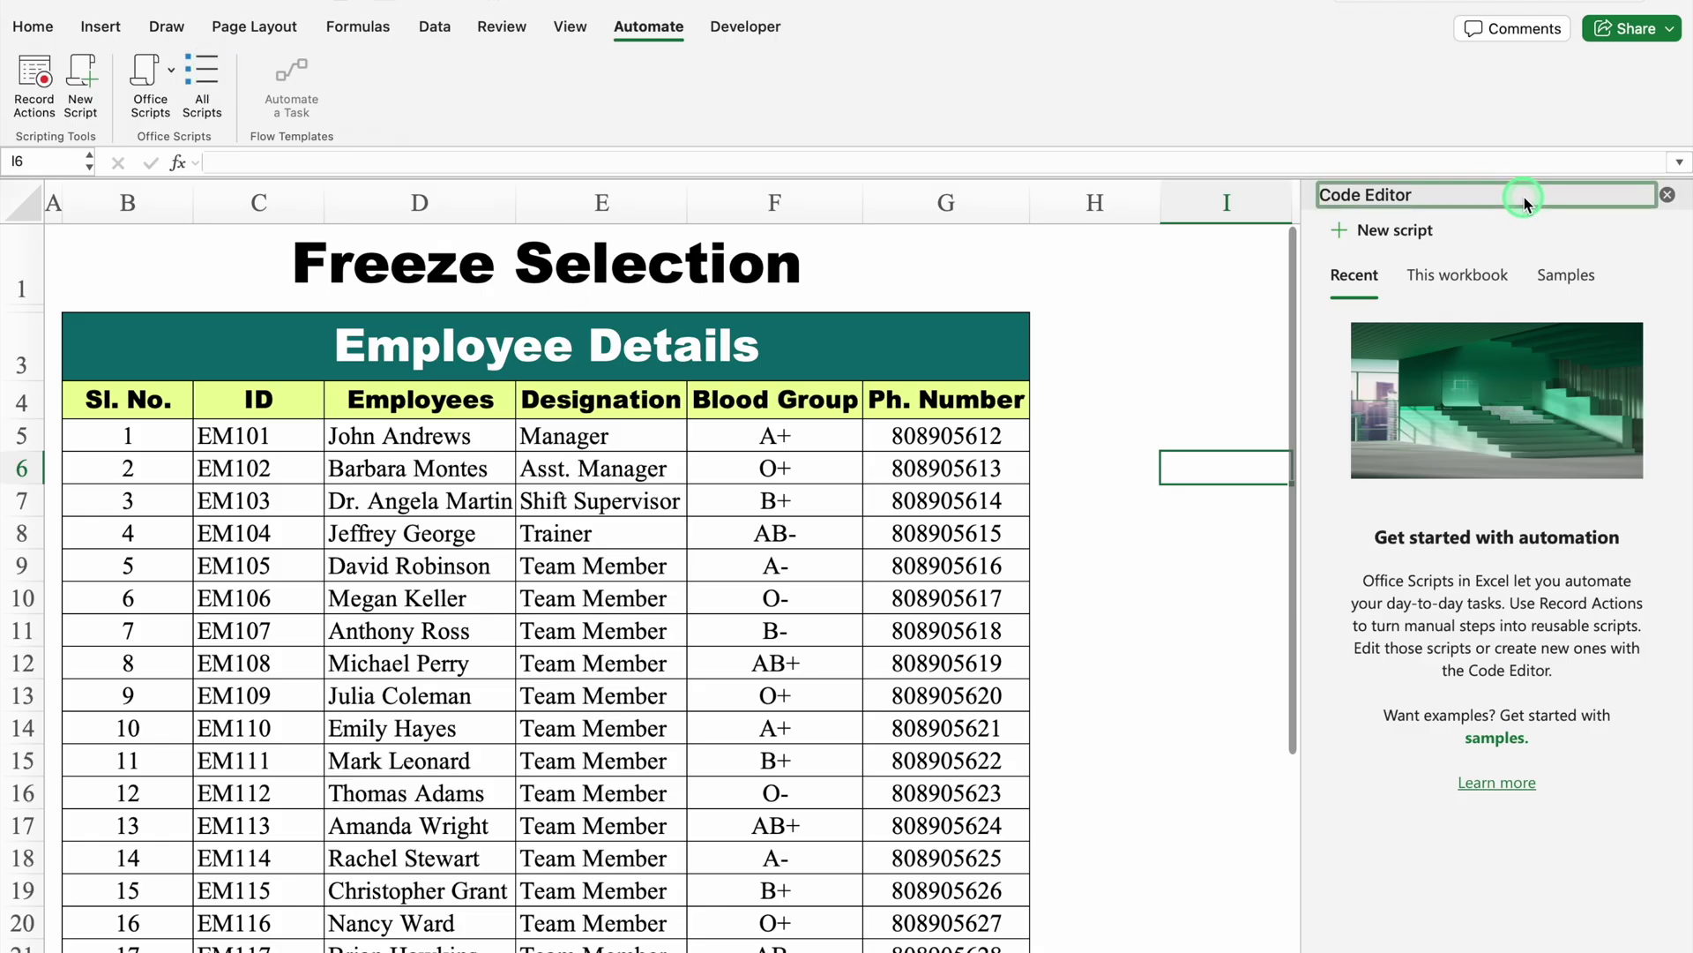
pyautogui.moveTo(1525, 197); pyautogui.dragTo(1317, 65)
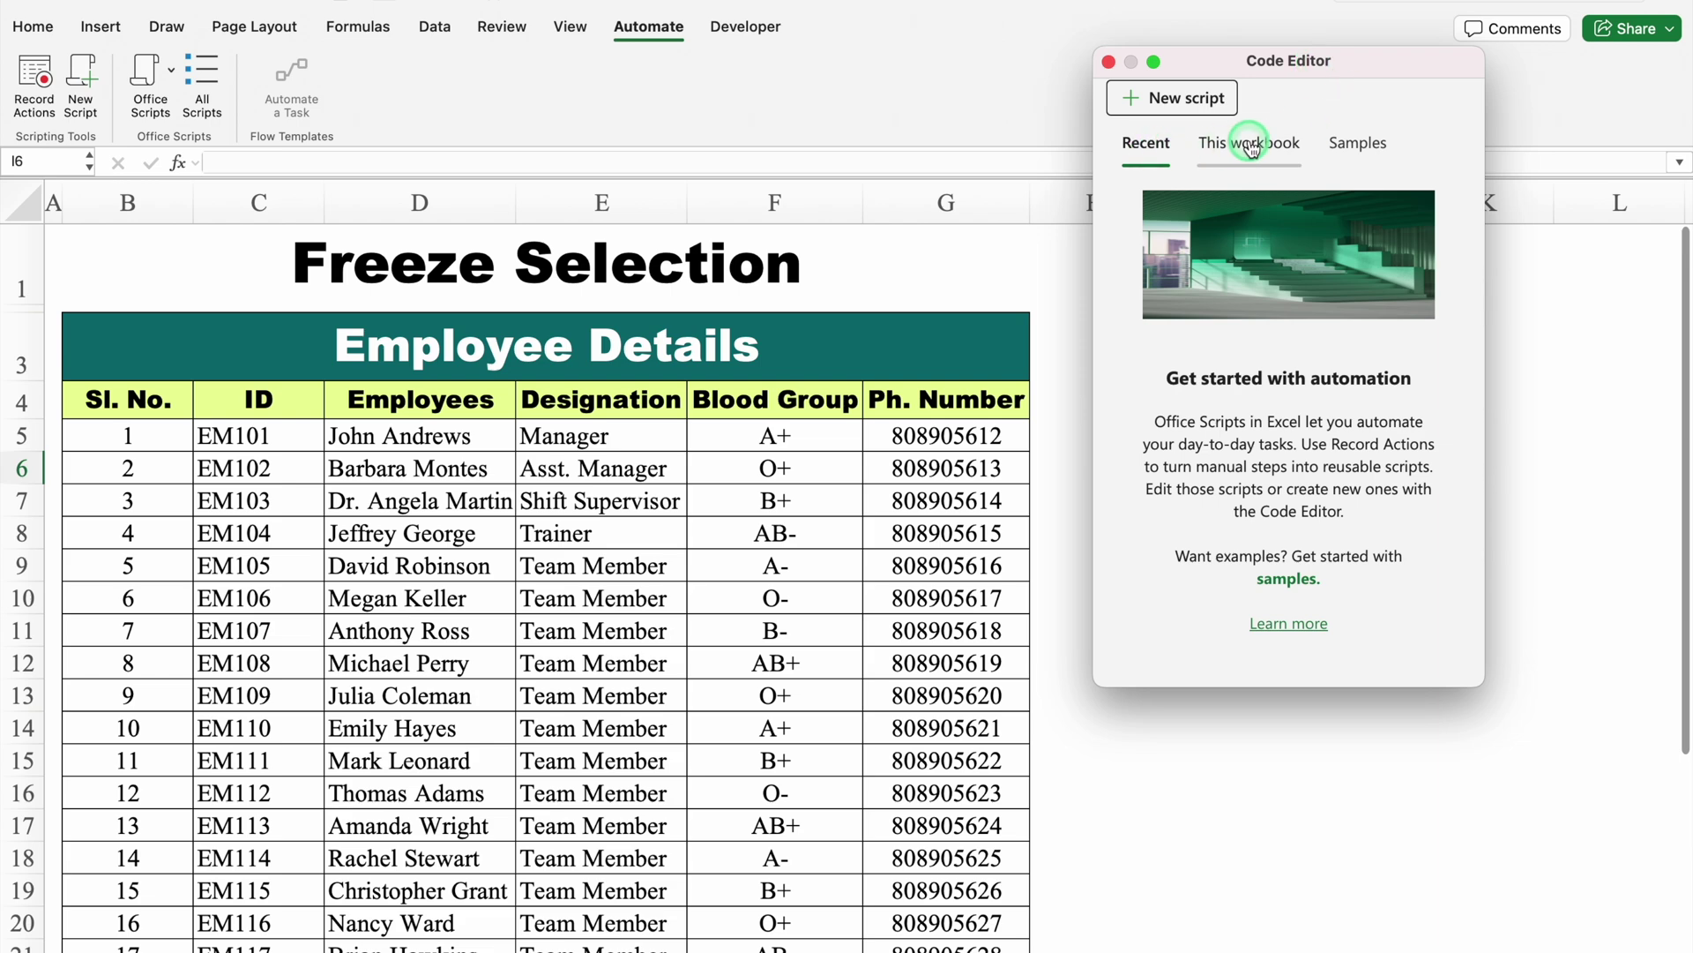
pyautogui.click(1363, 147)
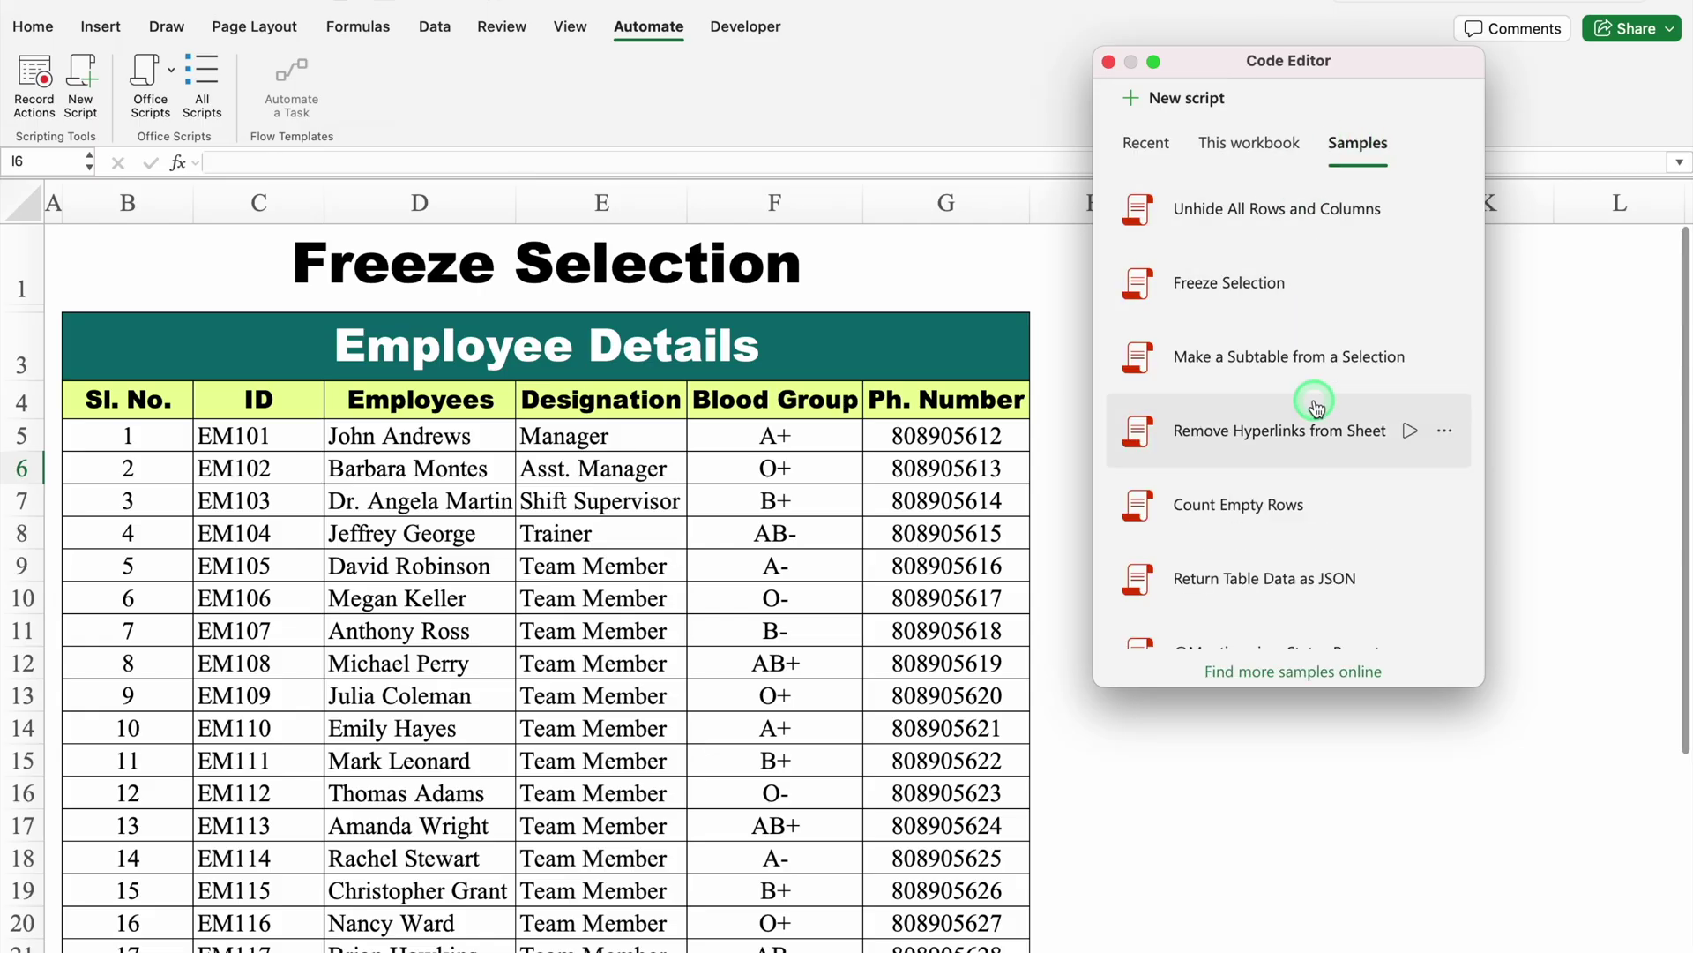
pyautogui.moveTo(1317, 687); pyautogui.dragTo(1325, 947)
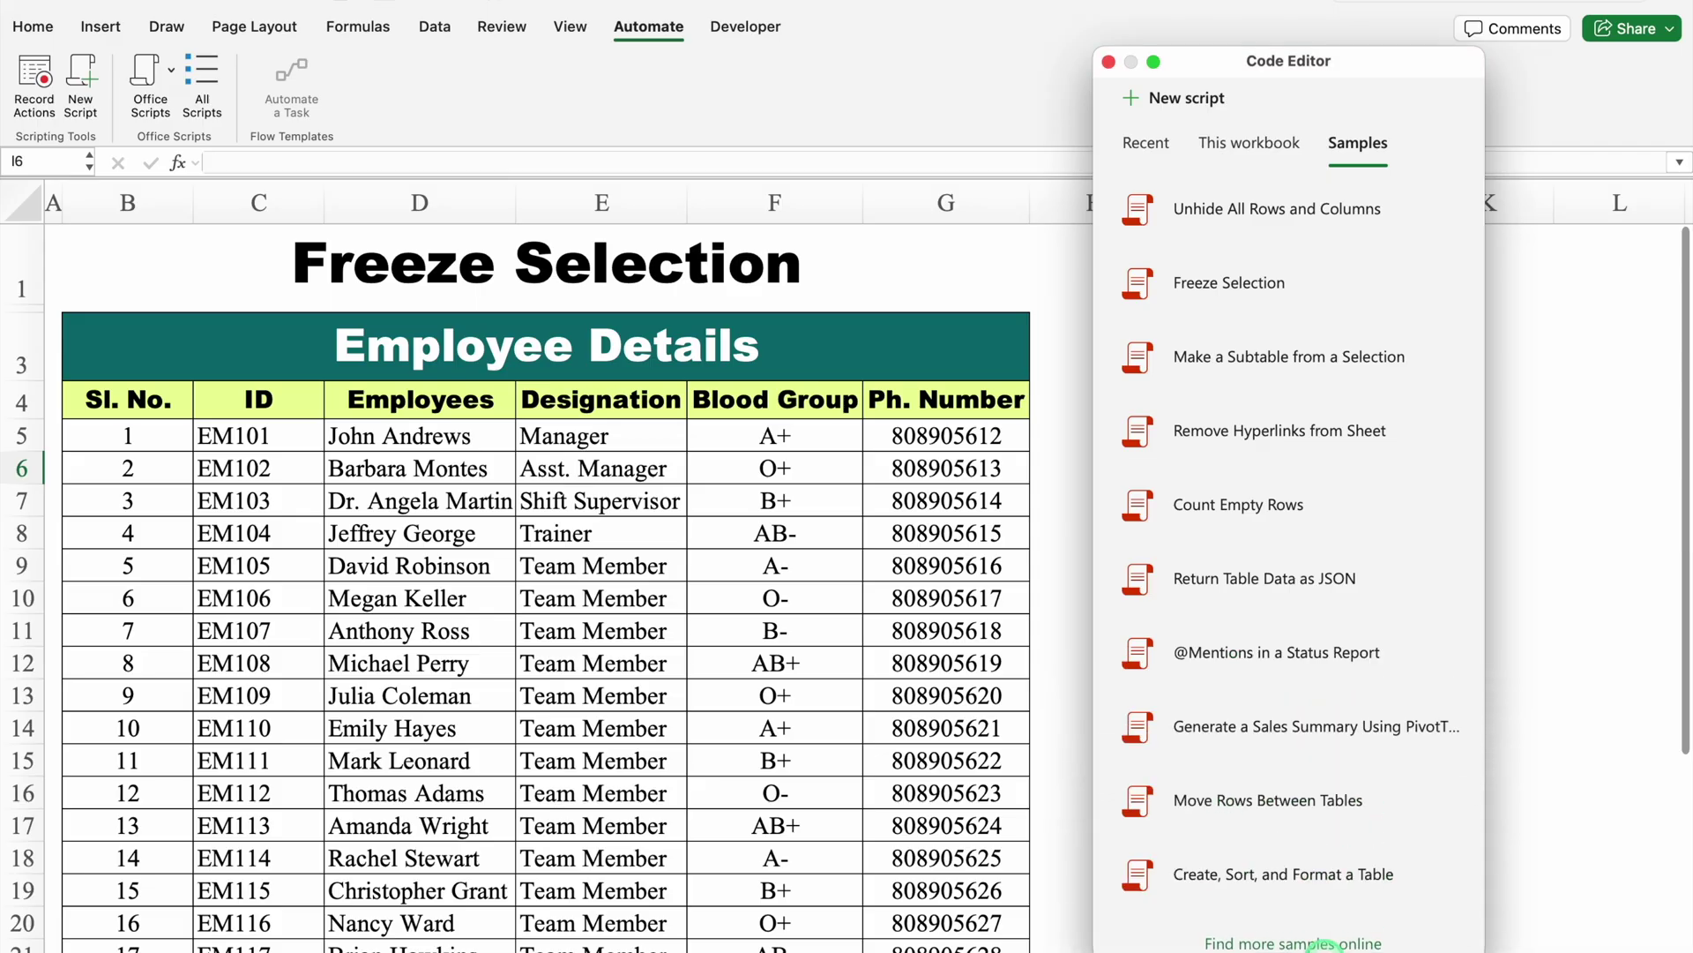
# - Run the Freeze Selection sample script on the Employee Details header row B4:G4 and close the Code Editor
pyautogui.click(154, 398)
pyautogui.moveTo(154, 399); pyautogui.dragTo(930, 402)
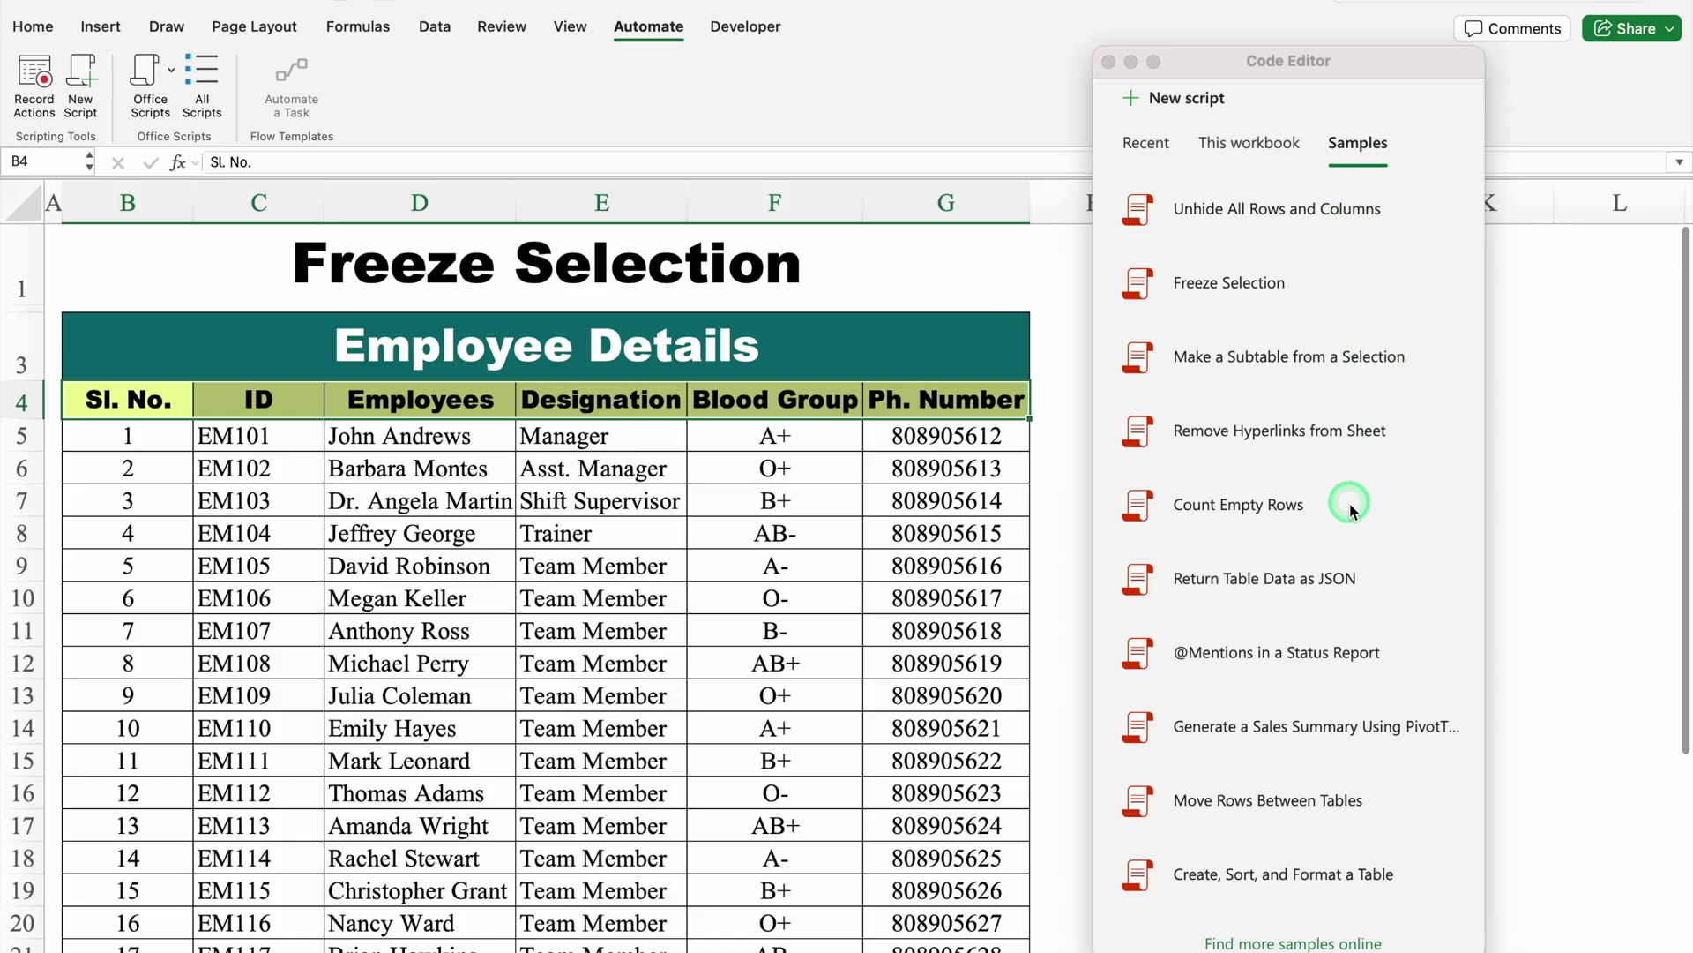
pyautogui.click(1265, 286)
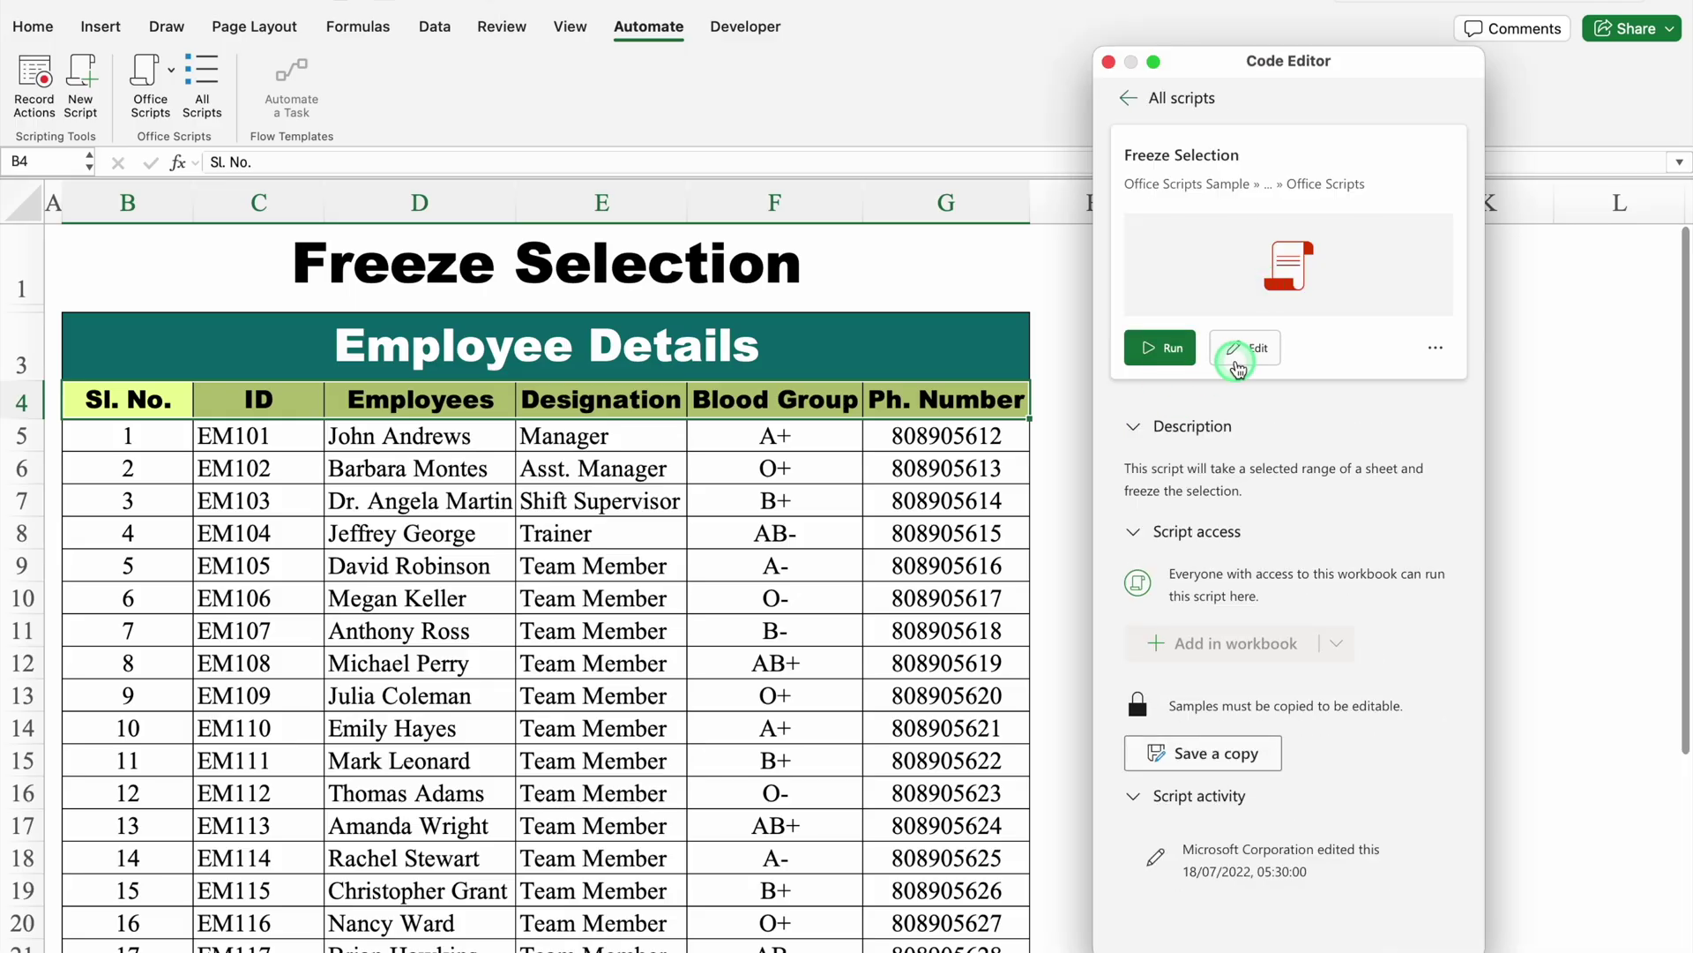
pyautogui.click(1146, 348)
pyautogui.click(1109, 61)
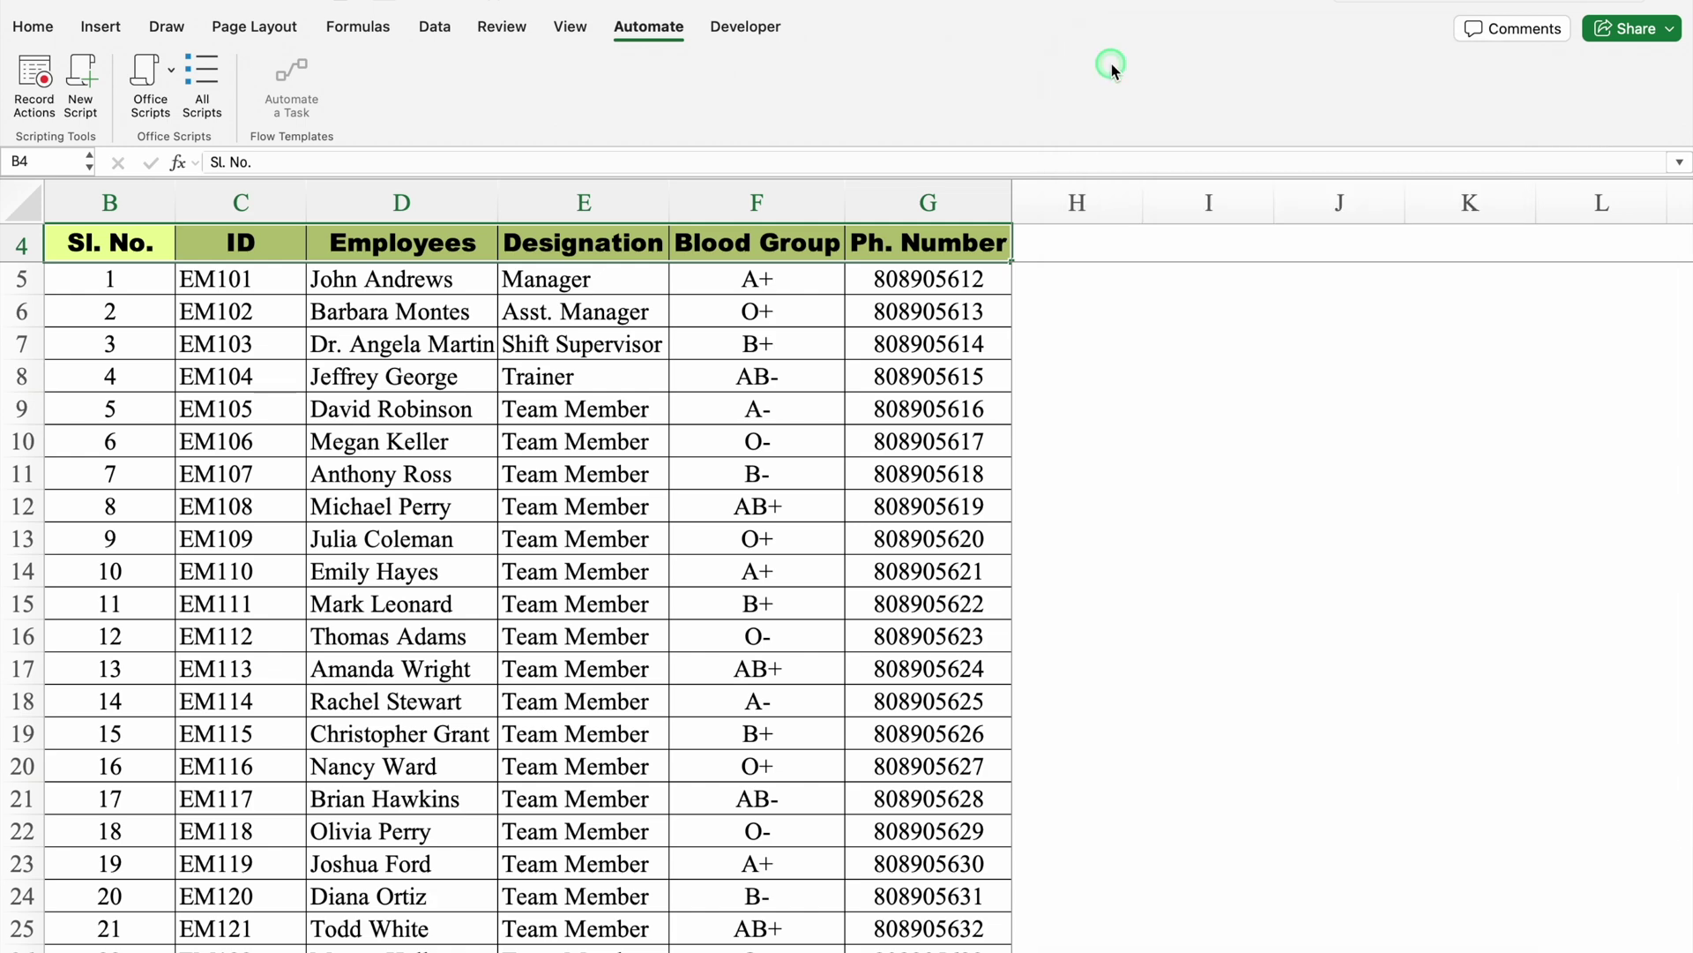
# - Move down and back up through column H, starting at H7, to check how the frozen header row behaves
pyautogui.click(1128, 335)
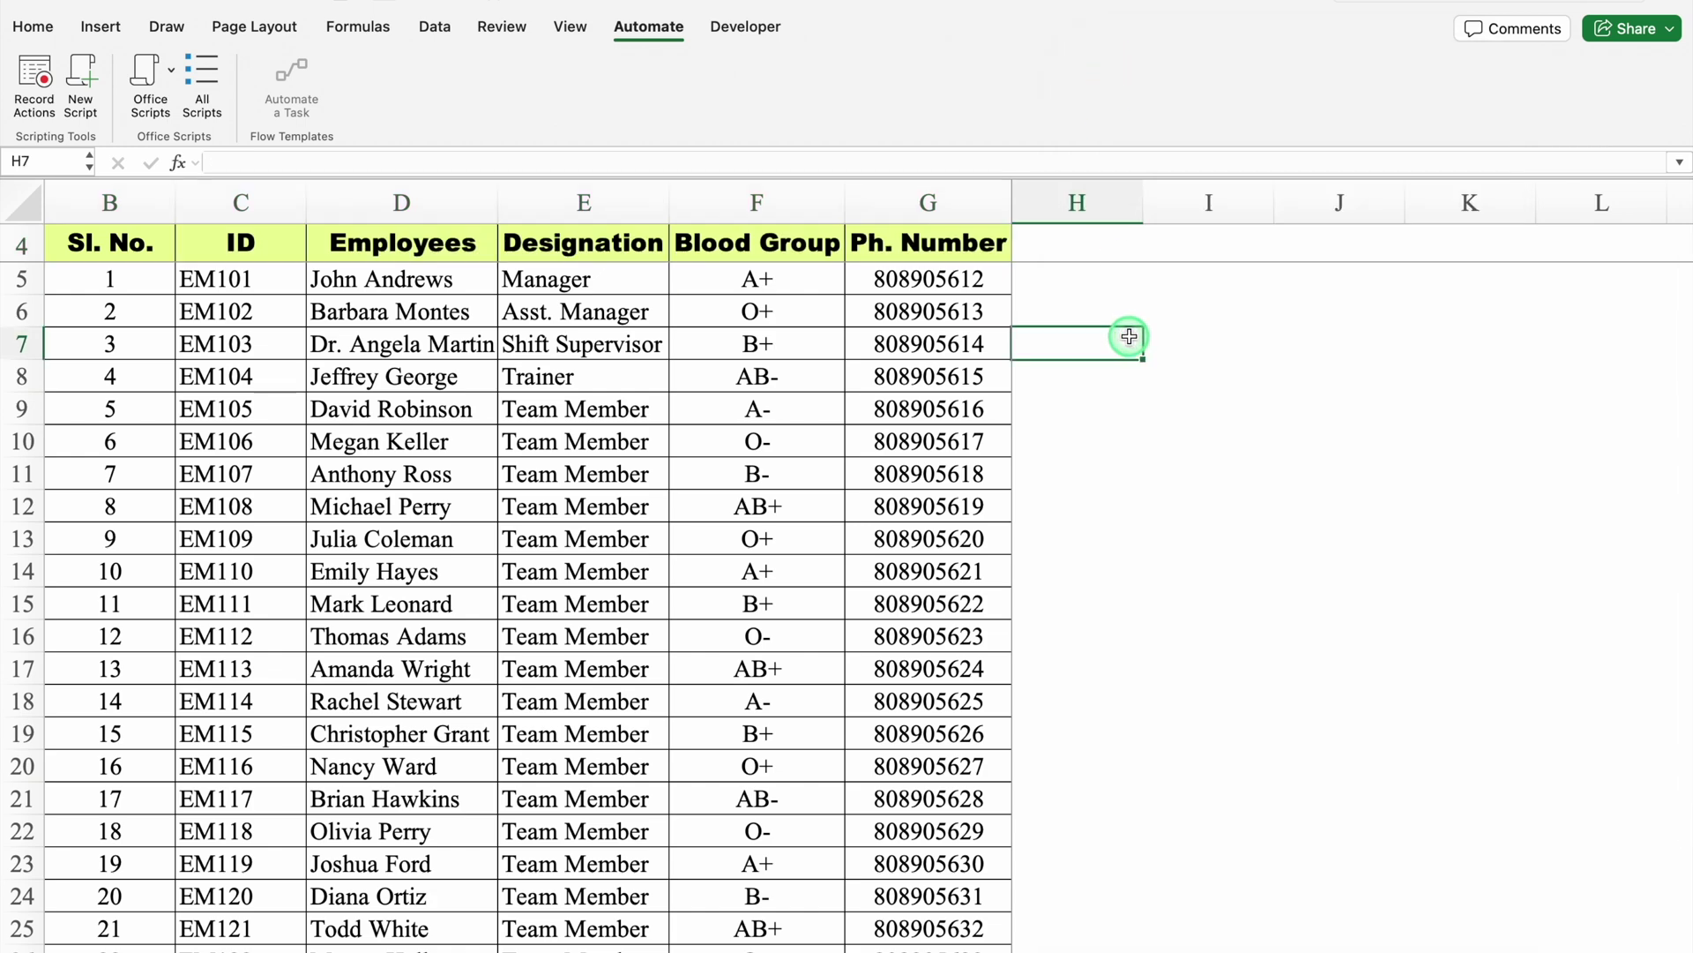
pyautogui.press('Down')
pyautogui.press('Down')
pyautogui.press('Down')
pyautogui.press('Down')
pyautogui.press('Down')
pyautogui.press('Down')
pyautogui.press('Down')
pyautogui.press('Down')
pyautogui.press('Down')
pyautogui.press('Down')
pyautogui.press('Down')
pyautogui.press('Down')
pyautogui.press('Down')
pyautogui.press('Down')
pyautogui.press('Down')
pyautogui.press('Down')
pyautogui.press('Down')
pyautogui.press('Down')
pyautogui.press('Down')
pyautogui.press('Down')
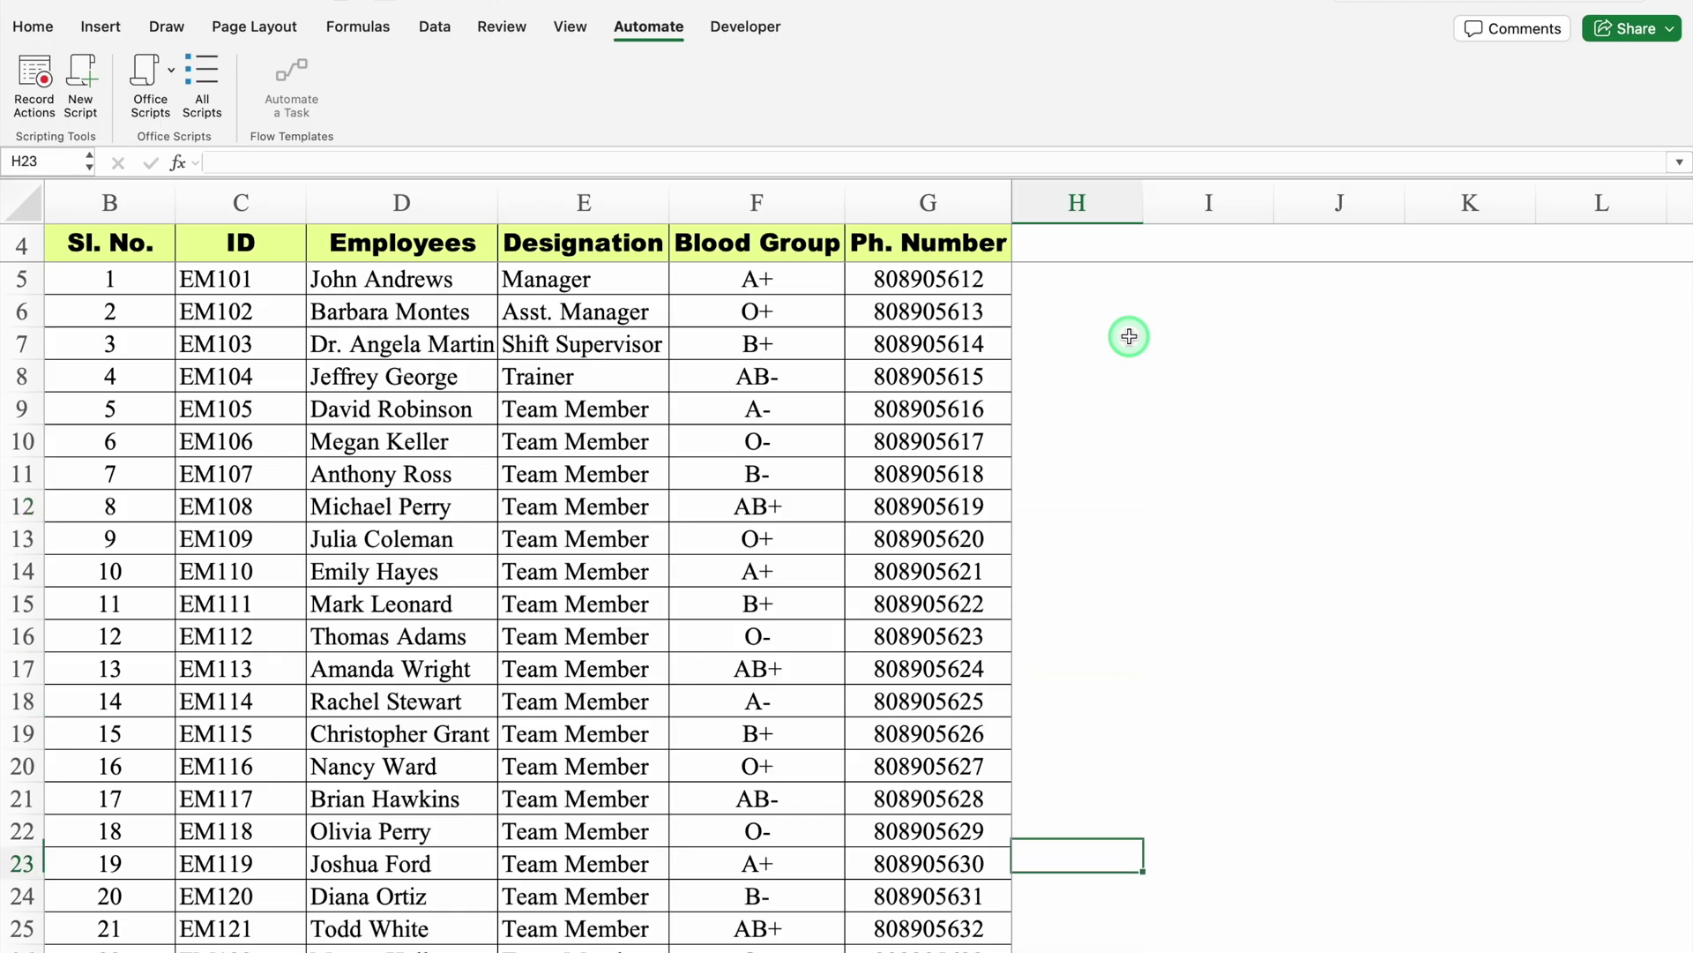
pyautogui.press('Up')
pyautogui.press('Up')
pyautogui.press('Up')
pyautogui.press('Up')
pyautogui.press('Up')
pyautogui.press('Up')
pyautogui.press('Up')
pyautogui.press('Up')
pyautogui.press('Up')
pyautogui.press('Up')
pyautogui.press('Up')
pyautogui.press('Up')
pyautogui.press('Up')
pyautogui.press('Up')
pyautogui.press('Up')
pyautogui.press('Up')
pyautogui.press('Up')
pyautogui.press('Up')
pyautogui.press('Up')
pyautogui.press('Up')
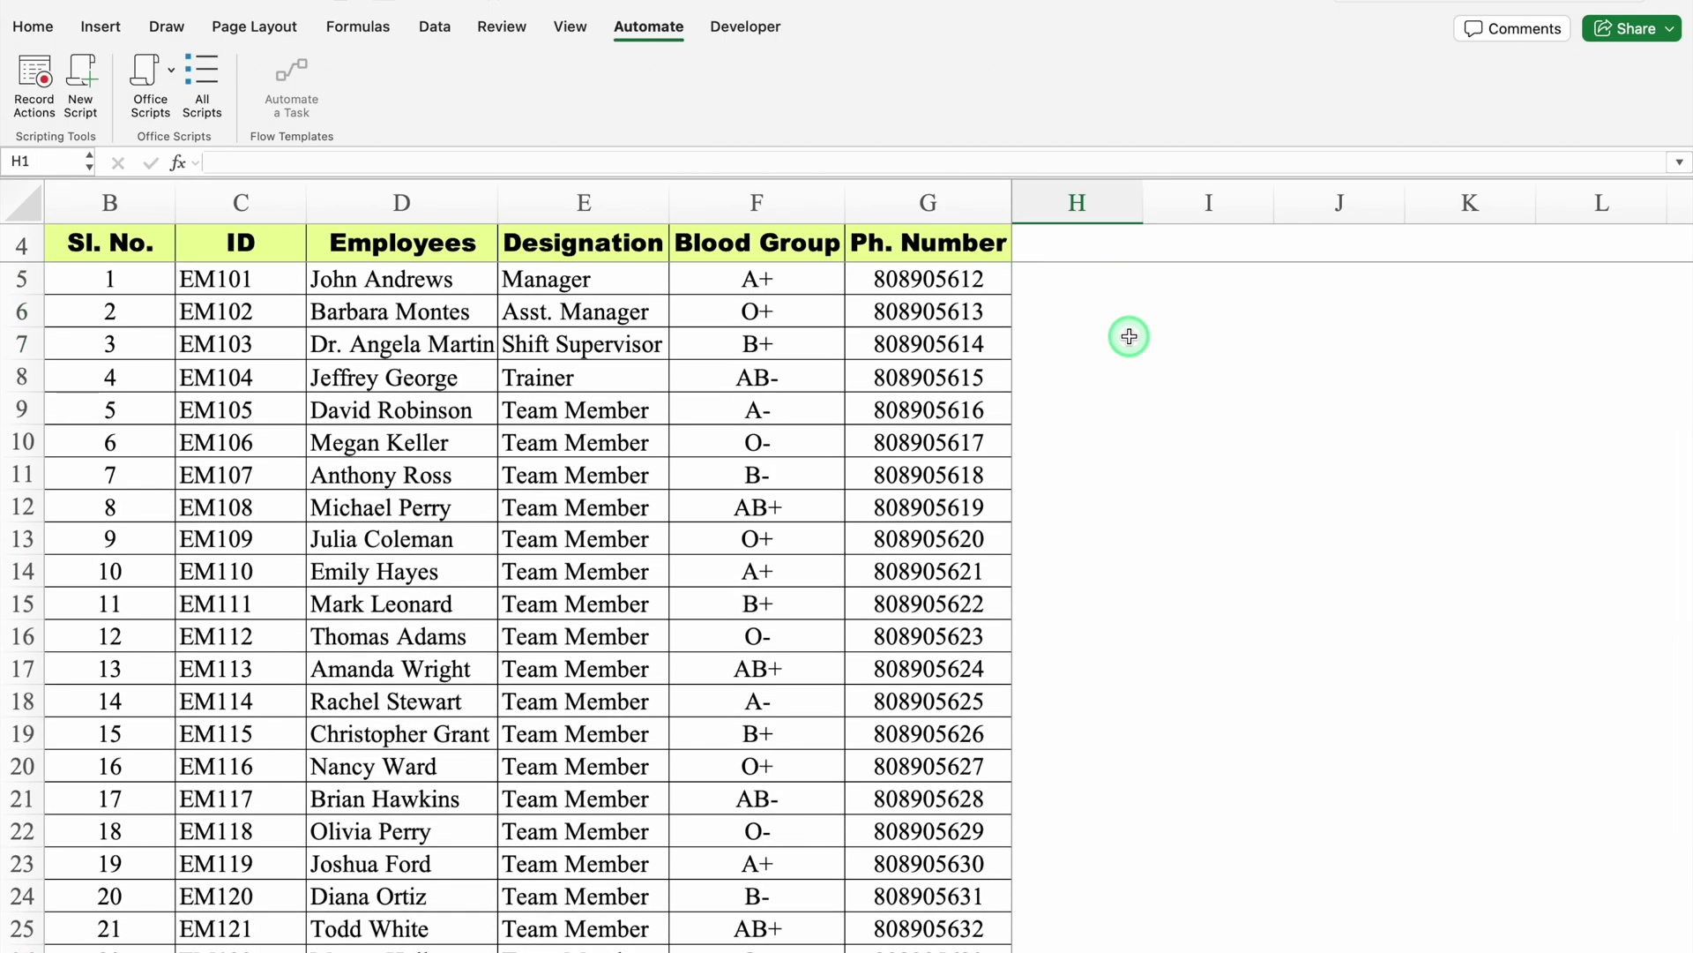
# - Unfreeze the panes of the Freeze Selection sheet and bring its title rows and first column back into view
pyautogui.click(569, 28)
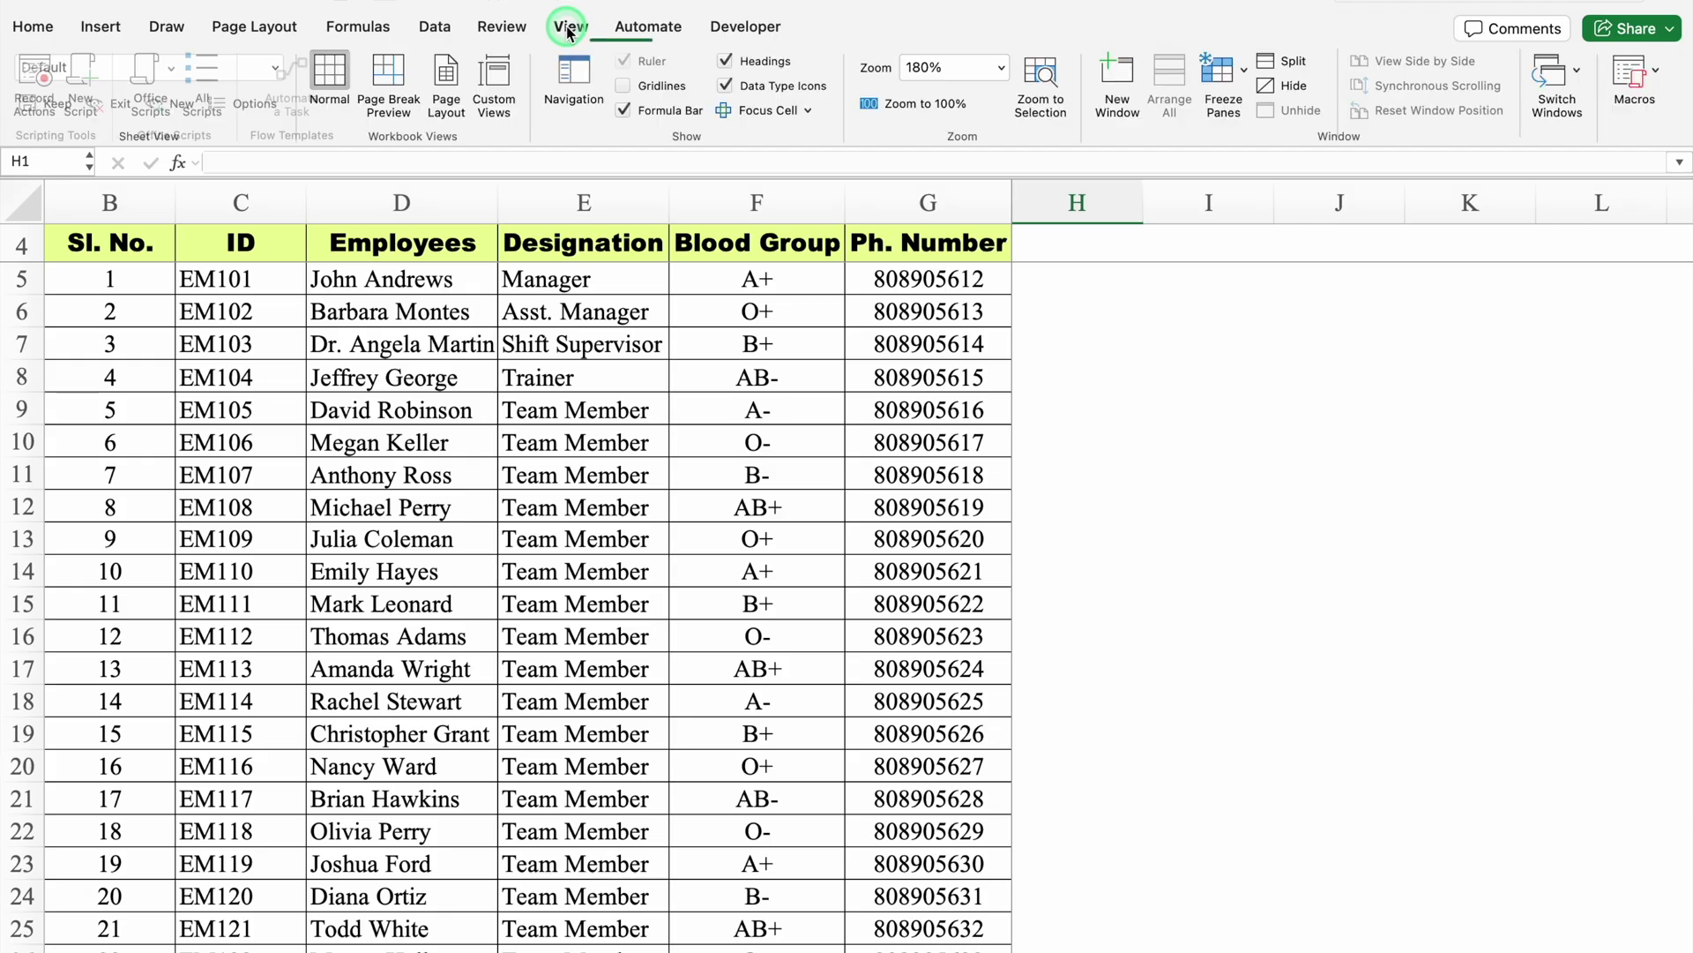
pyautogui.click(1243, 78)
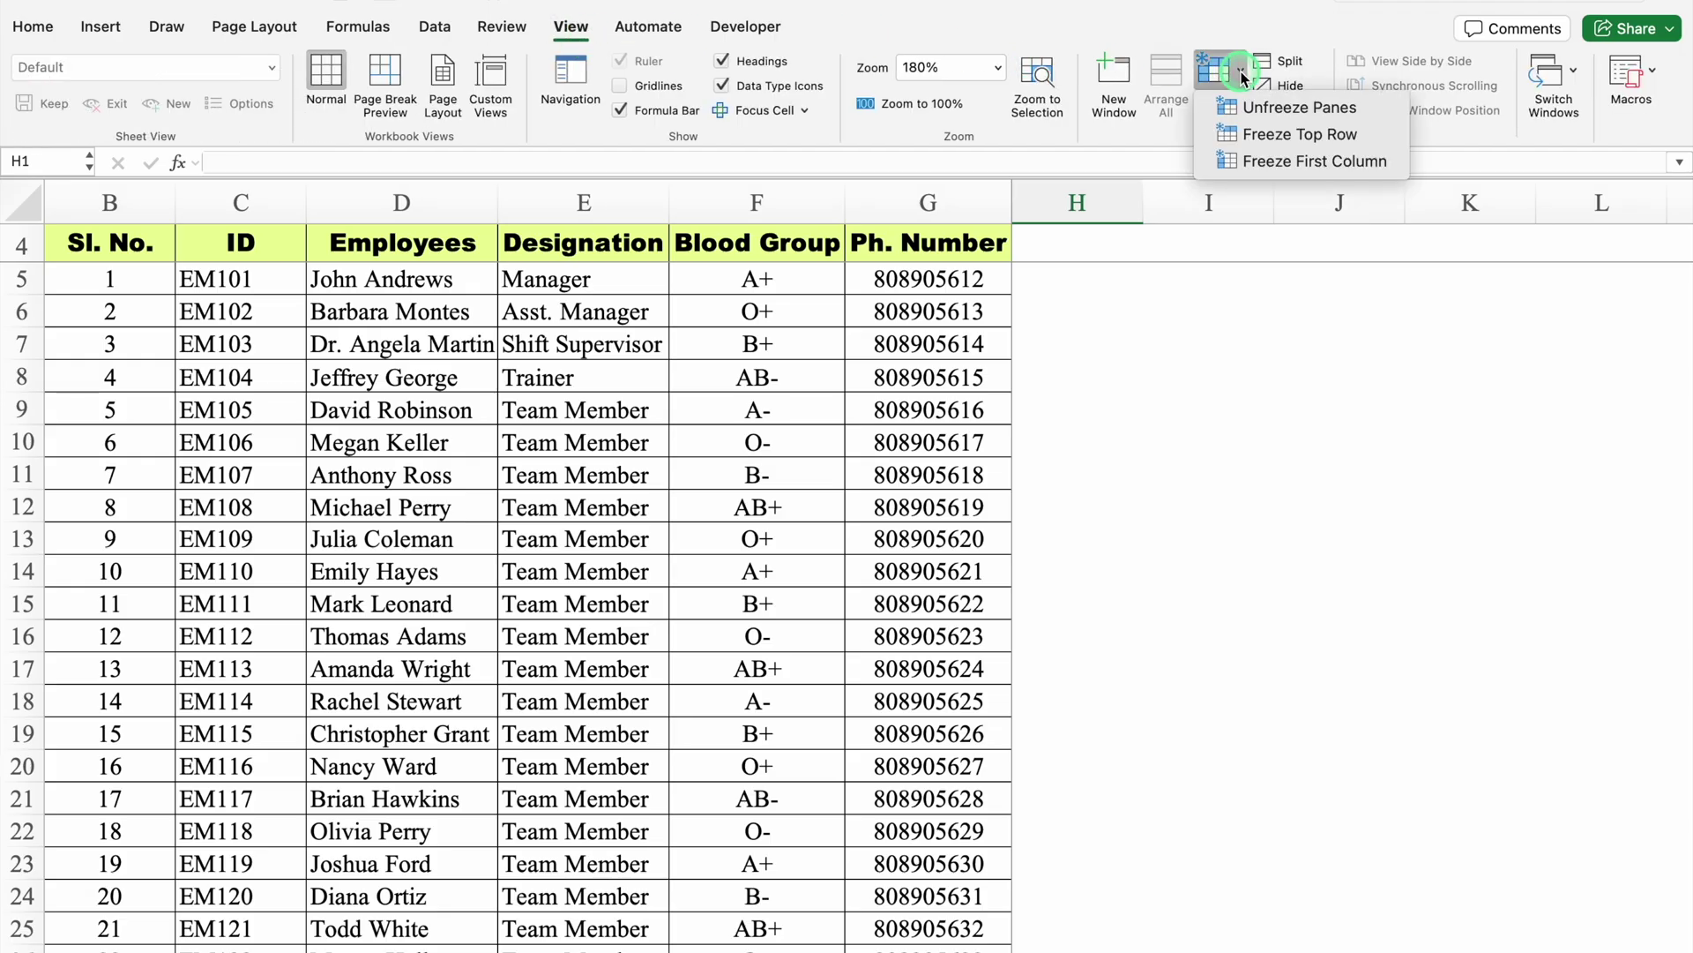
pyautogui.click(1329, 107)
pyautogui.moveTo(1675, 476); pyautogui.dragTo(1675, 329)
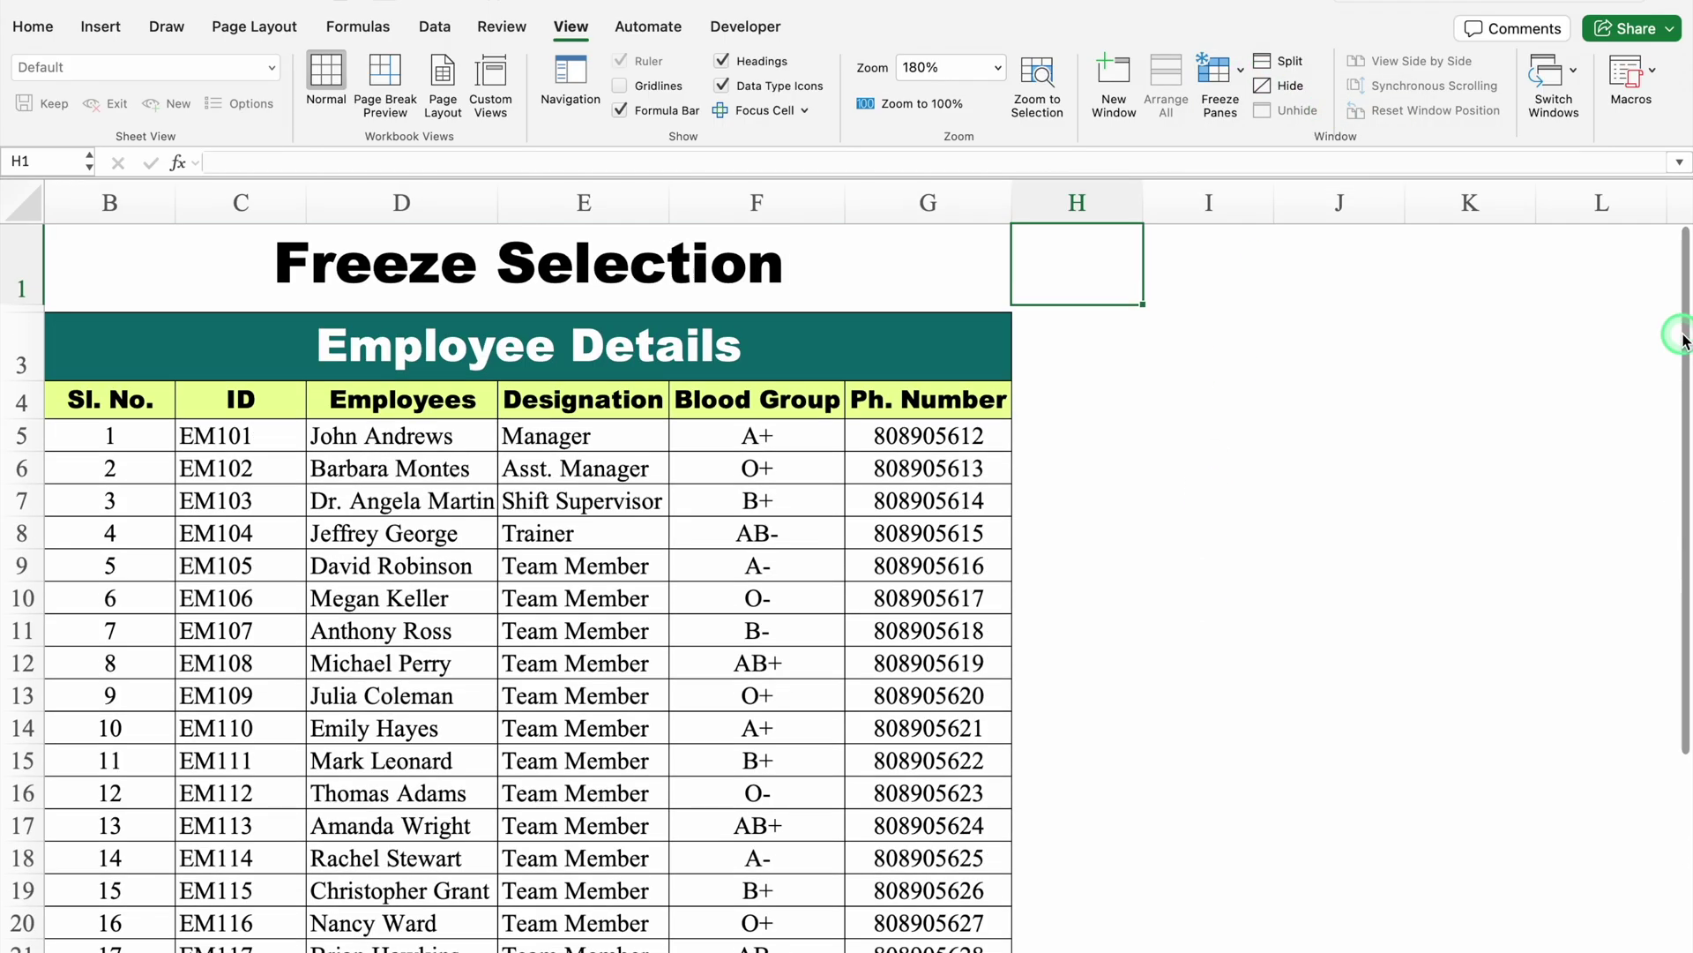
pyautogui.hscroll(-1, 1173, 741)
pyautogui.click(1257, 562)
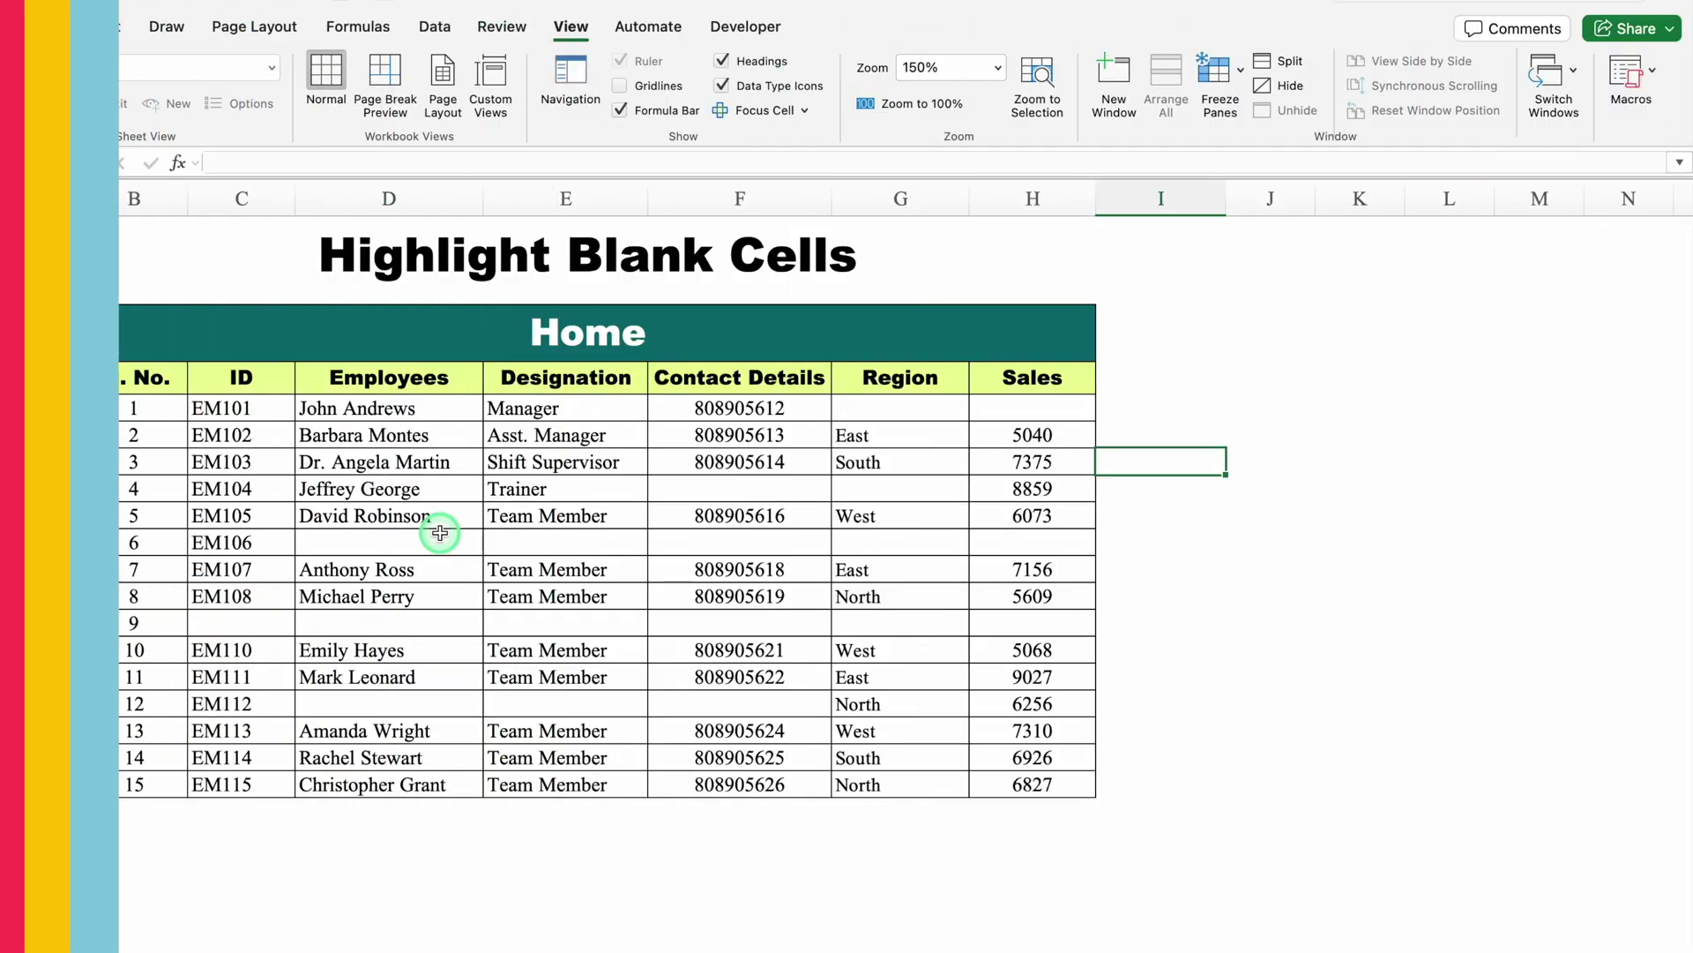
# - Check the blank cells in the Home table on the Highlight Blank Cells sheet, and select the whole table B3:H19
pyautogui.click(358, 542)
pyautogui.click(261, 631)
pyautogui.click(353, 631)
pyautogui.click(411, 698)
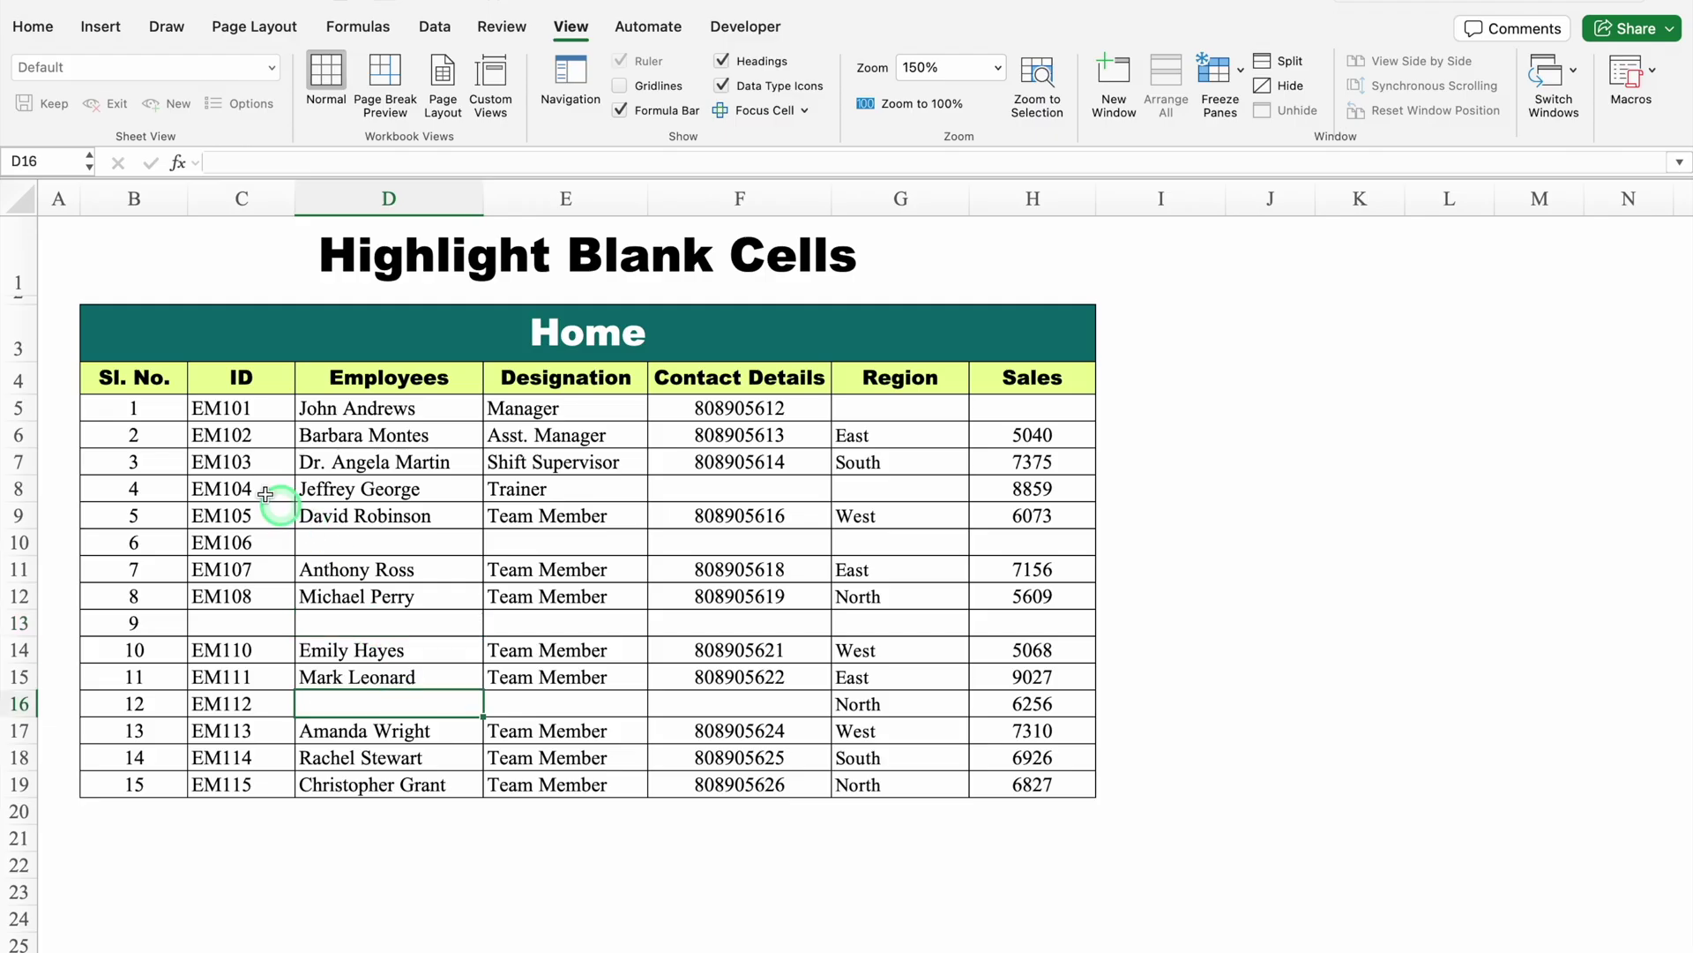
pyautogui.click(423, 452)
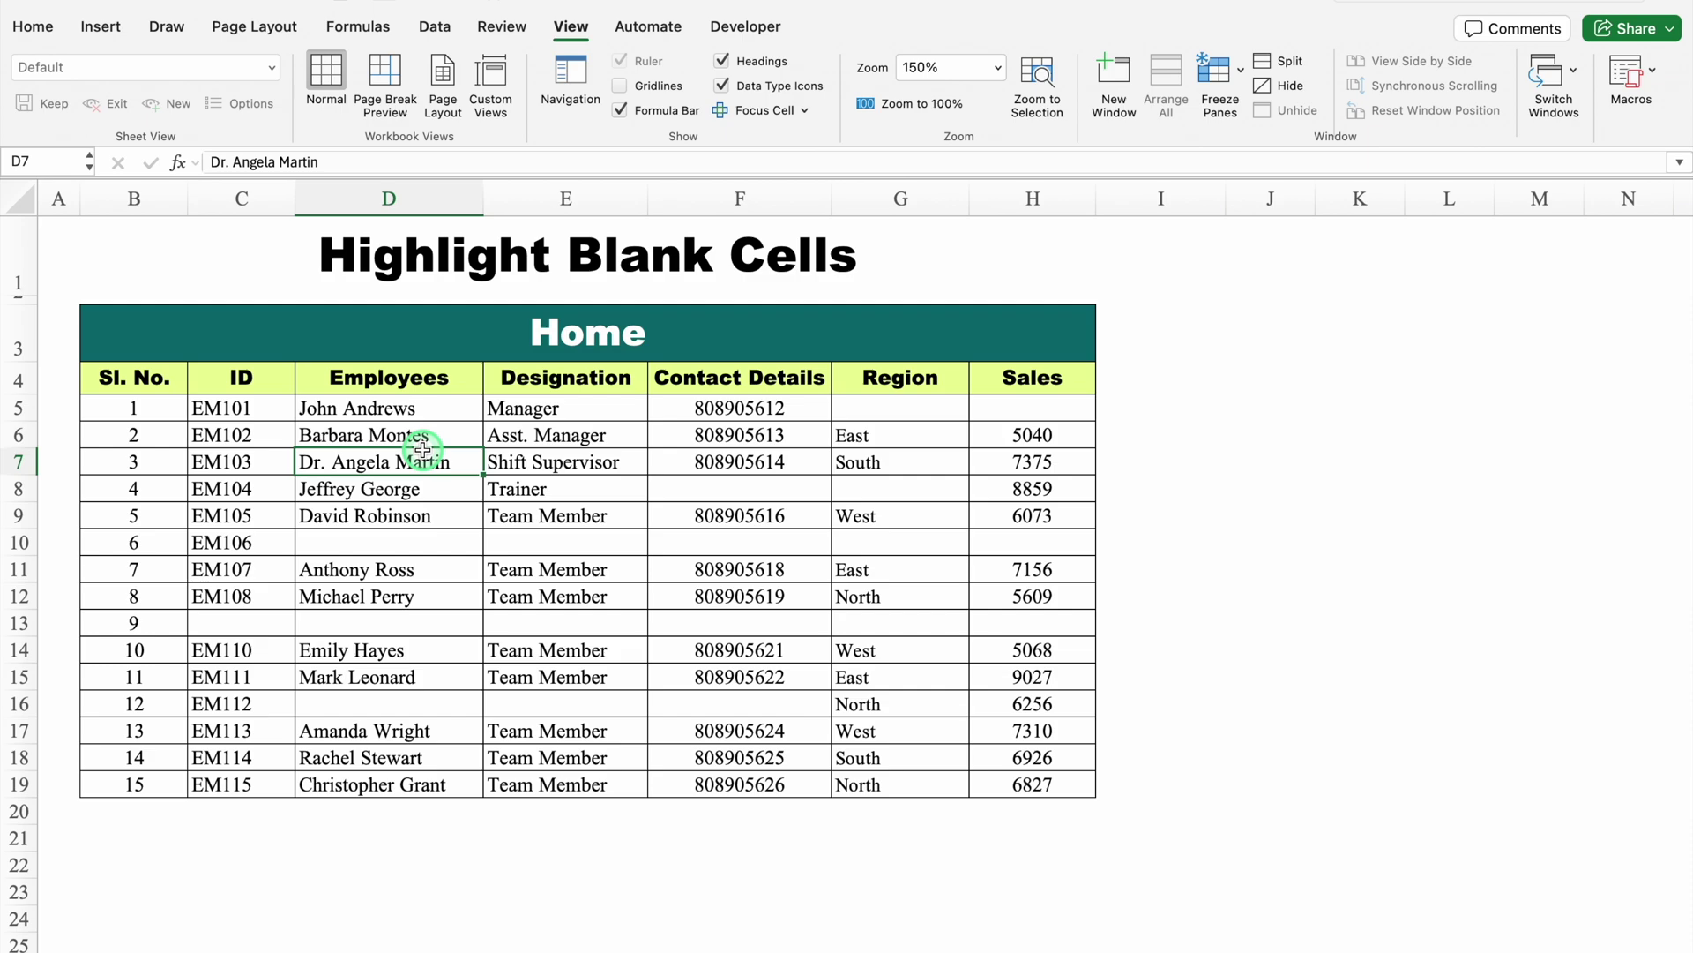
pyautogui.press('super+a')
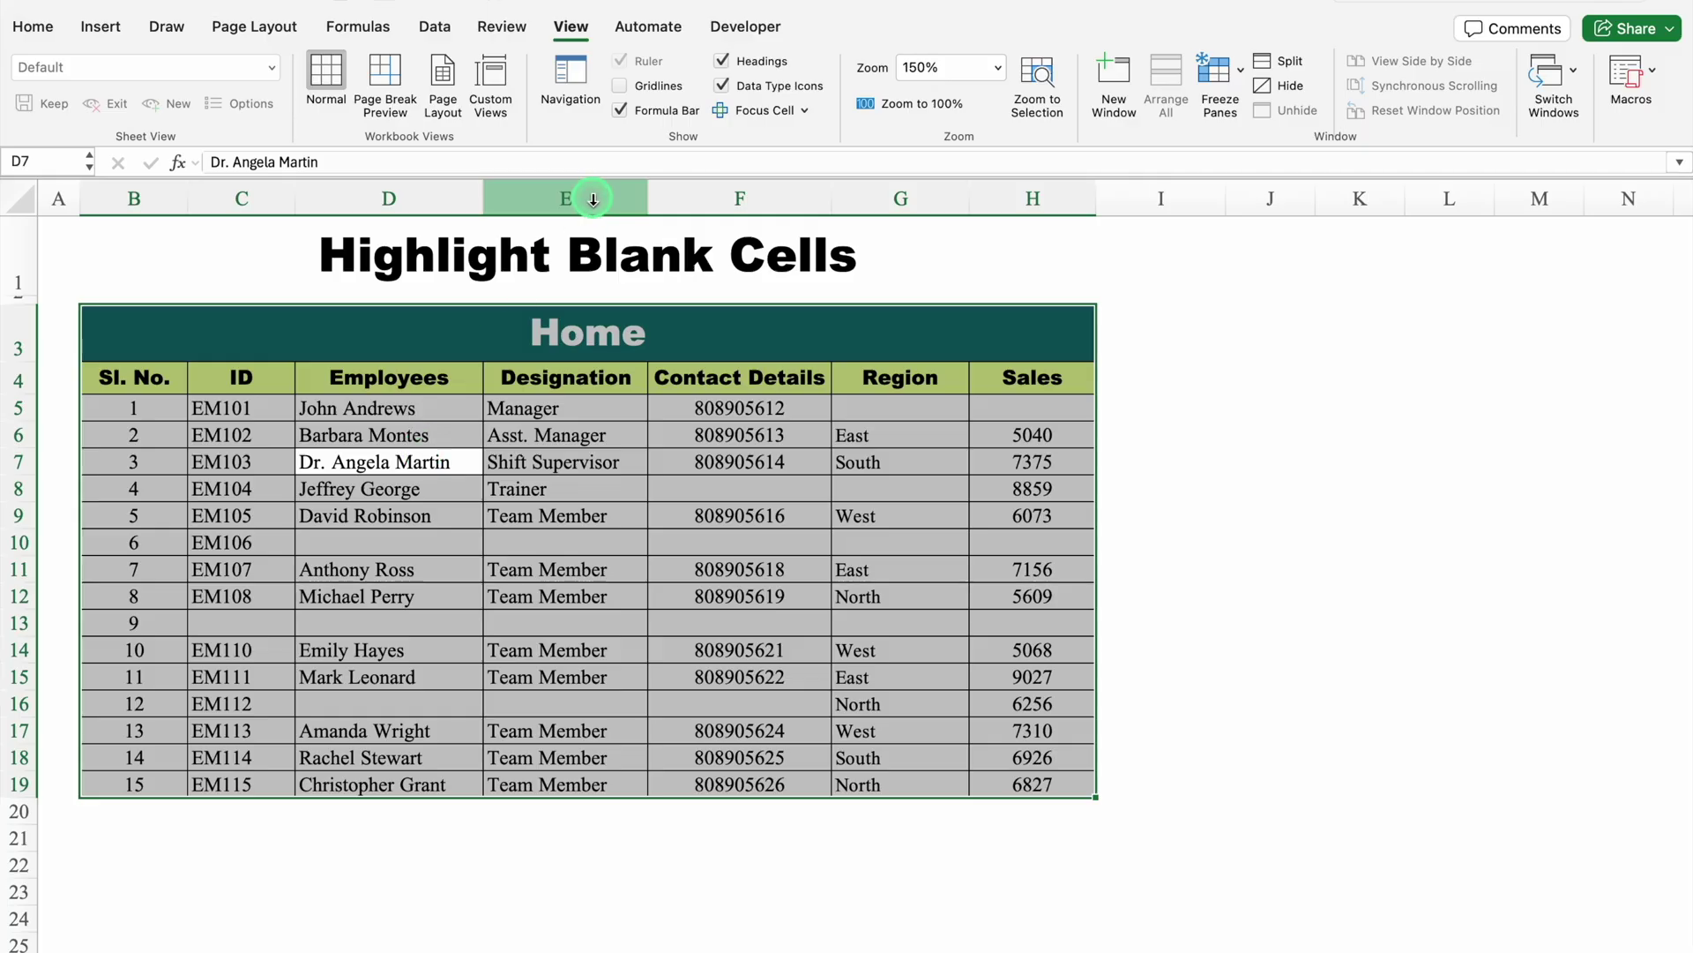
# - Open the sample scripts in an enlarged floating Code Editor and run Highlight Blank Cells on the selected table
pyautogui.click(646, 29)
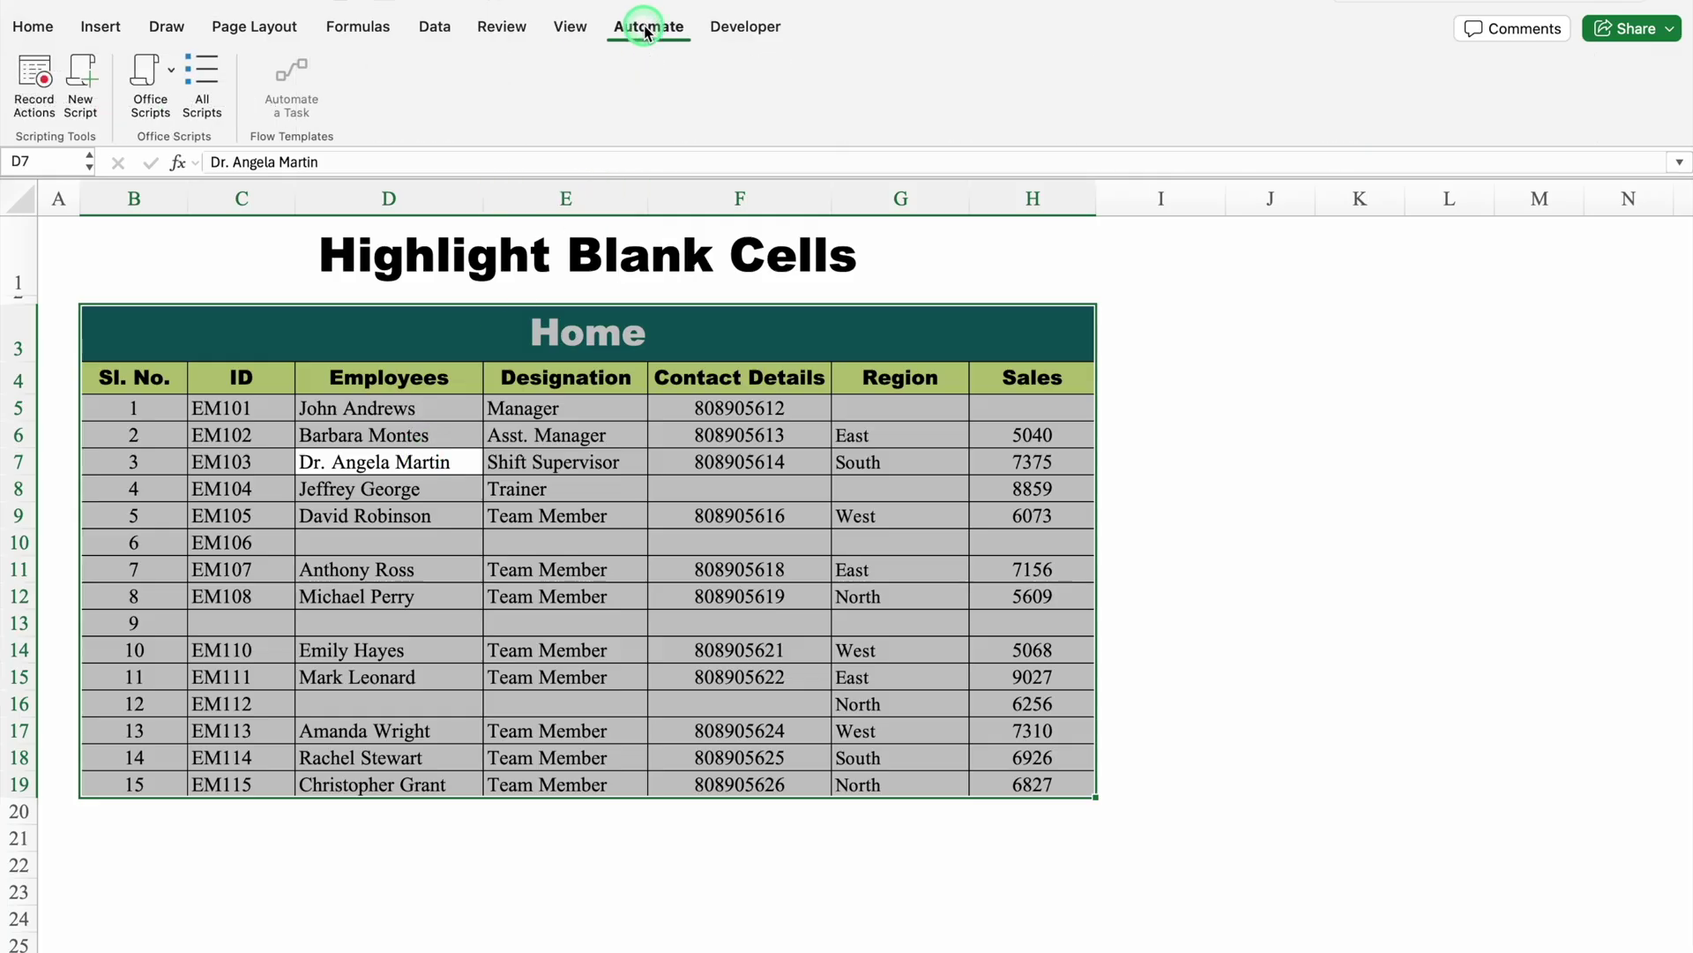
pyautogui.click(210, 80)
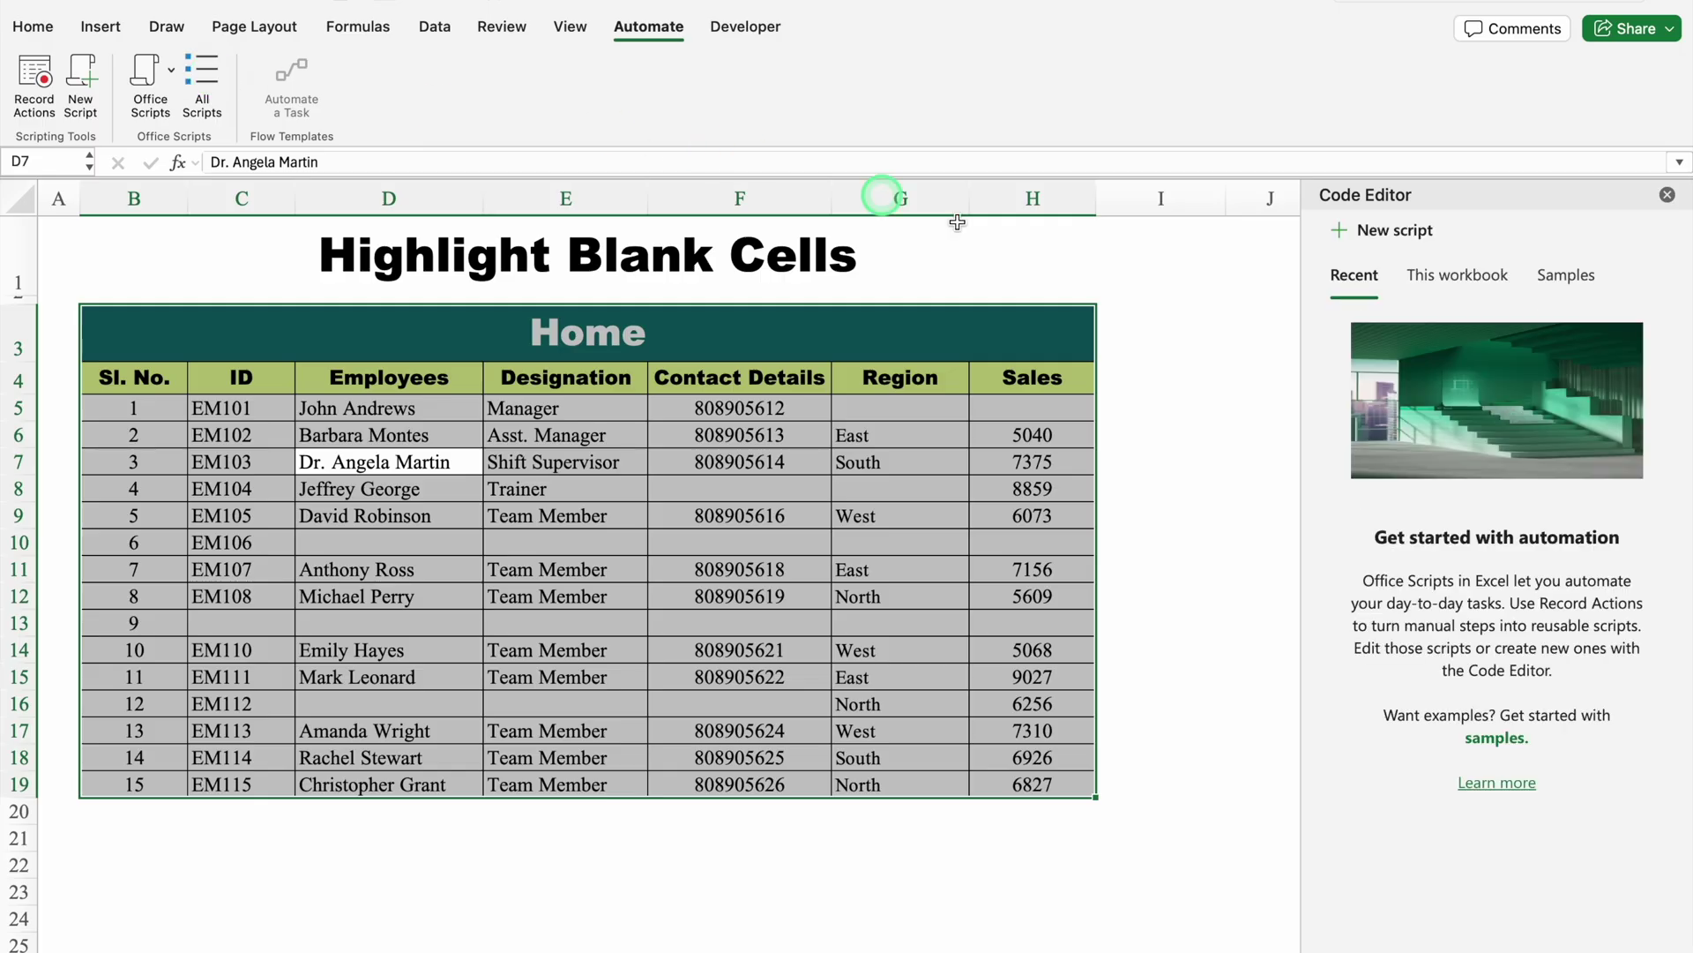
pyautogui.click(1563, 270)
pyautogui.moveTo(1499, 194); pyautogui.dragTo(1426, 31)
pyautogui.moveTo(1373, 654); pyautogui.dragTo(1391, 951)
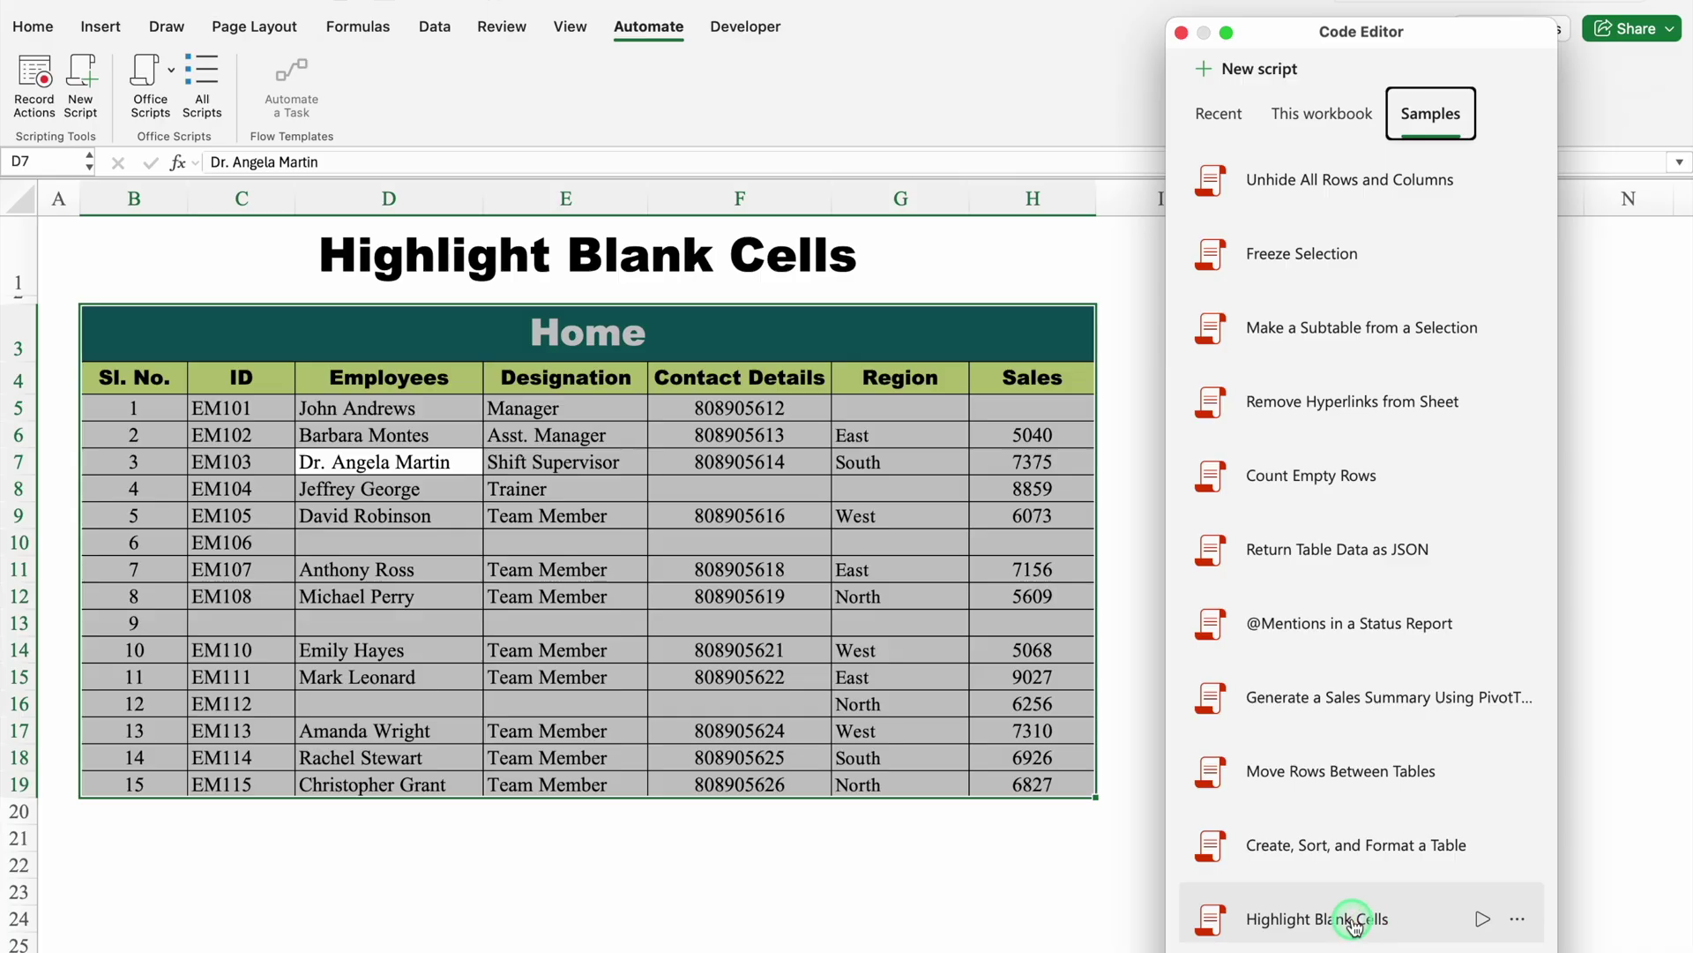
pyautogui.click(1353, 922)
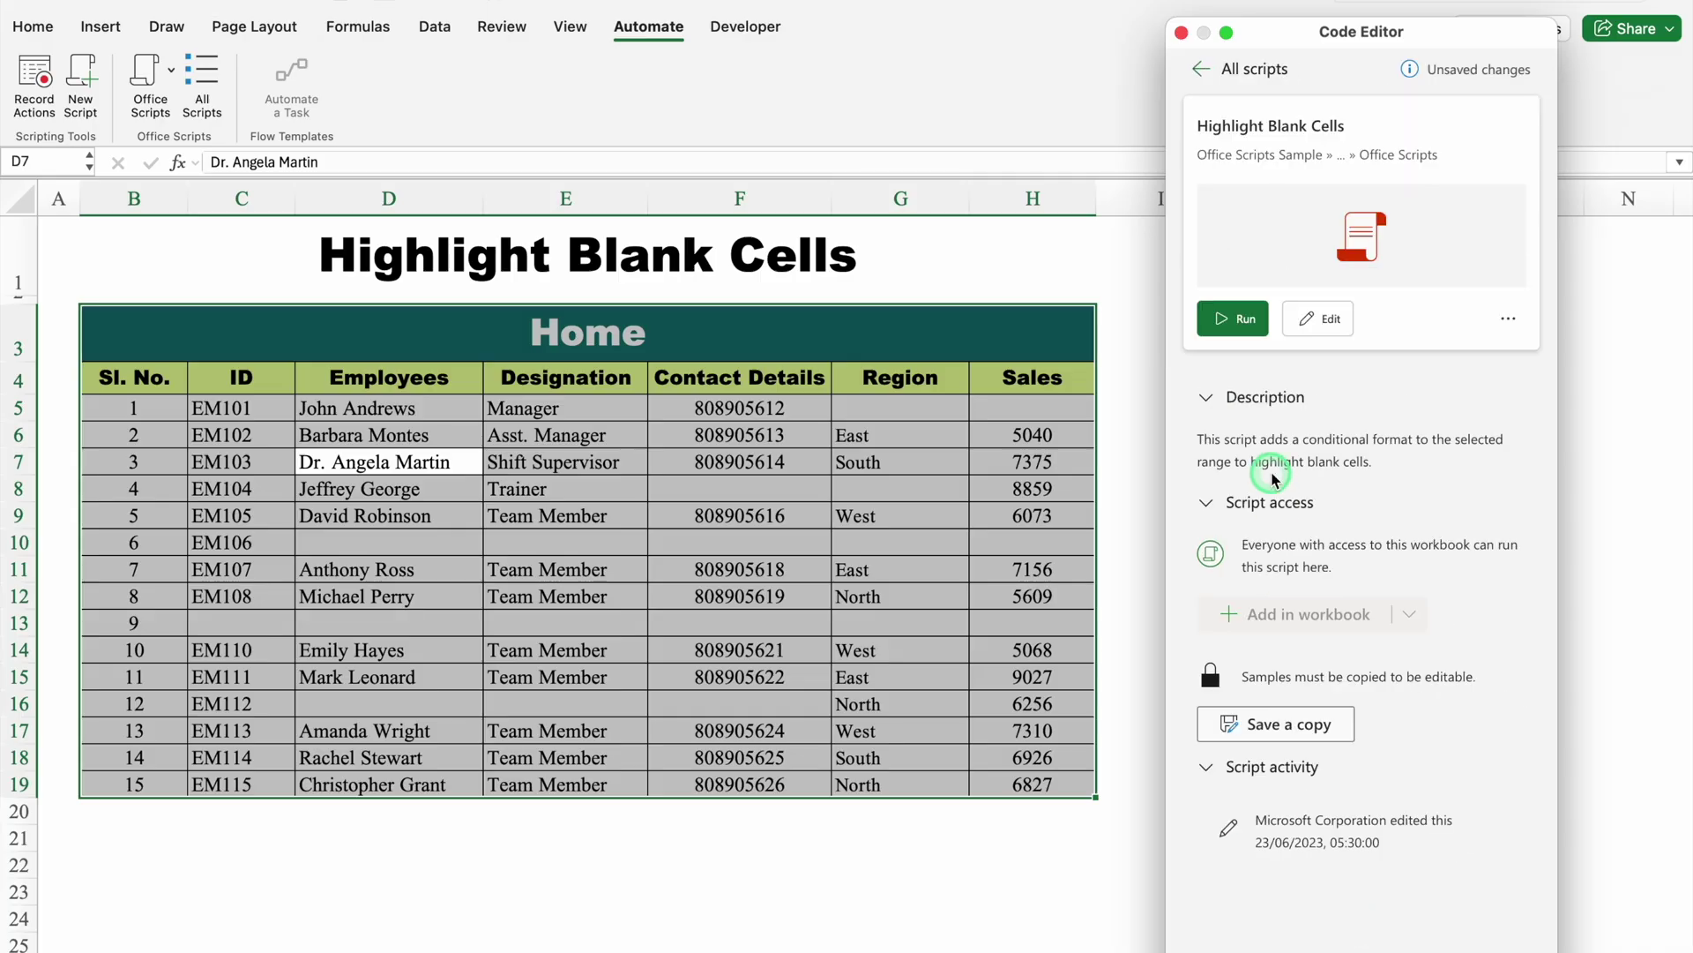
pyautogui.click(1224, 319)
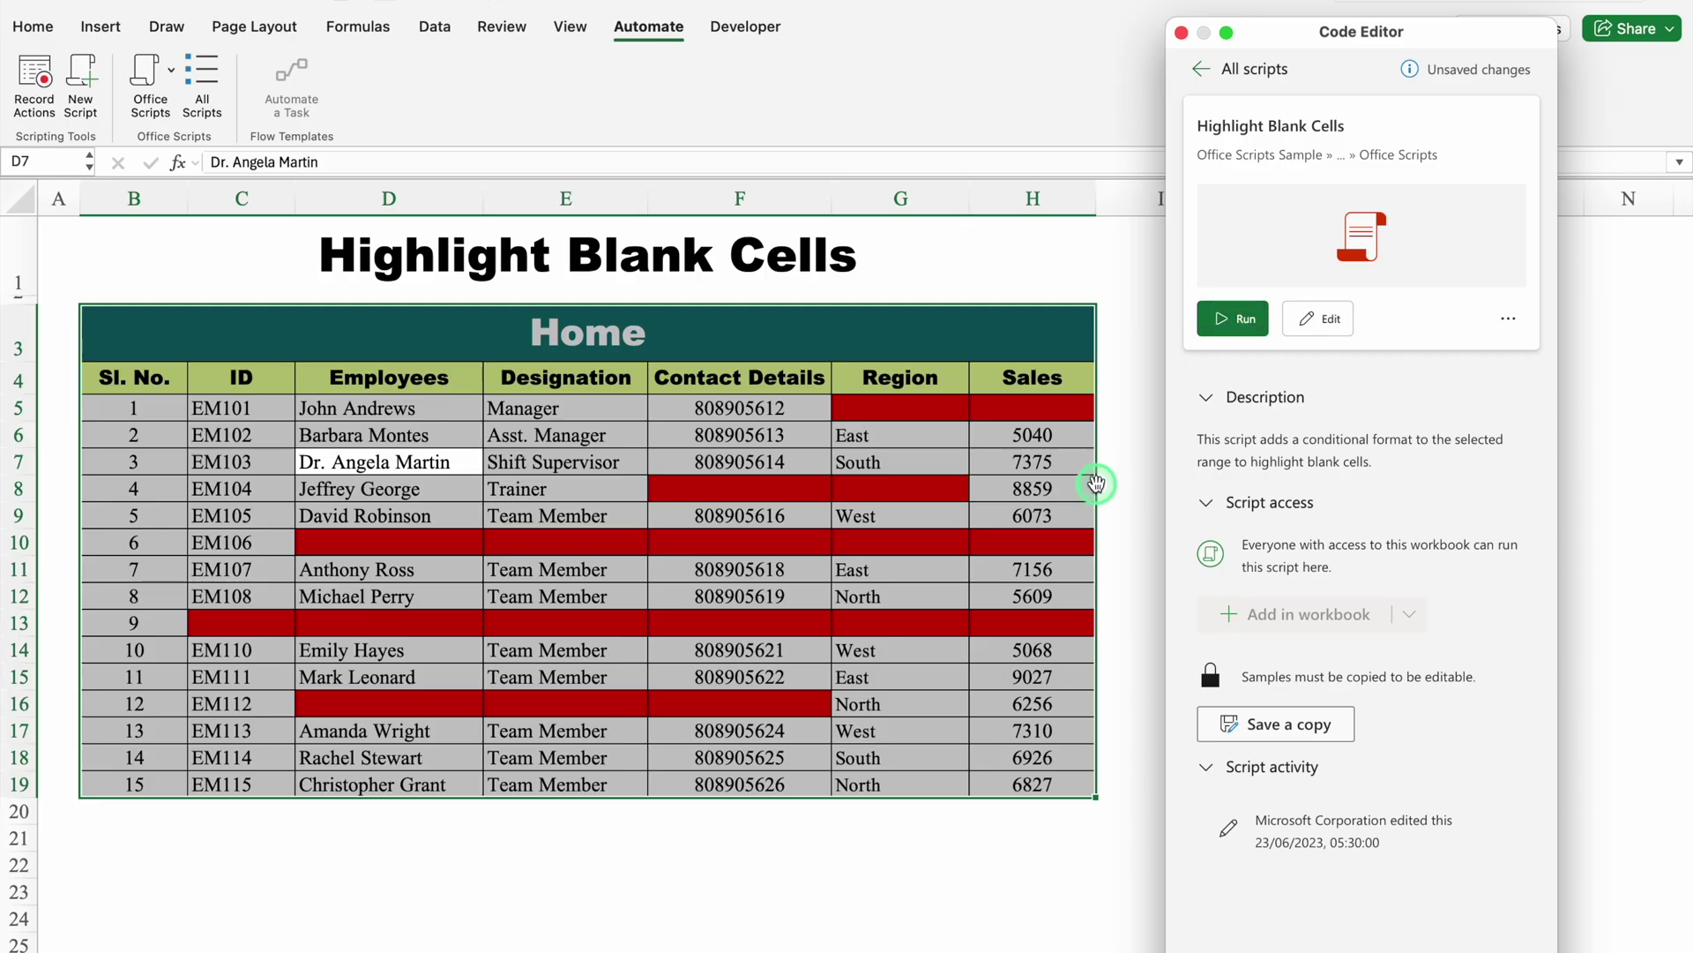
# - Open the code of the Highlight Blank Cells script and place the cursor at the fill colour value in line 22
pyautogui.click(1322, 319)
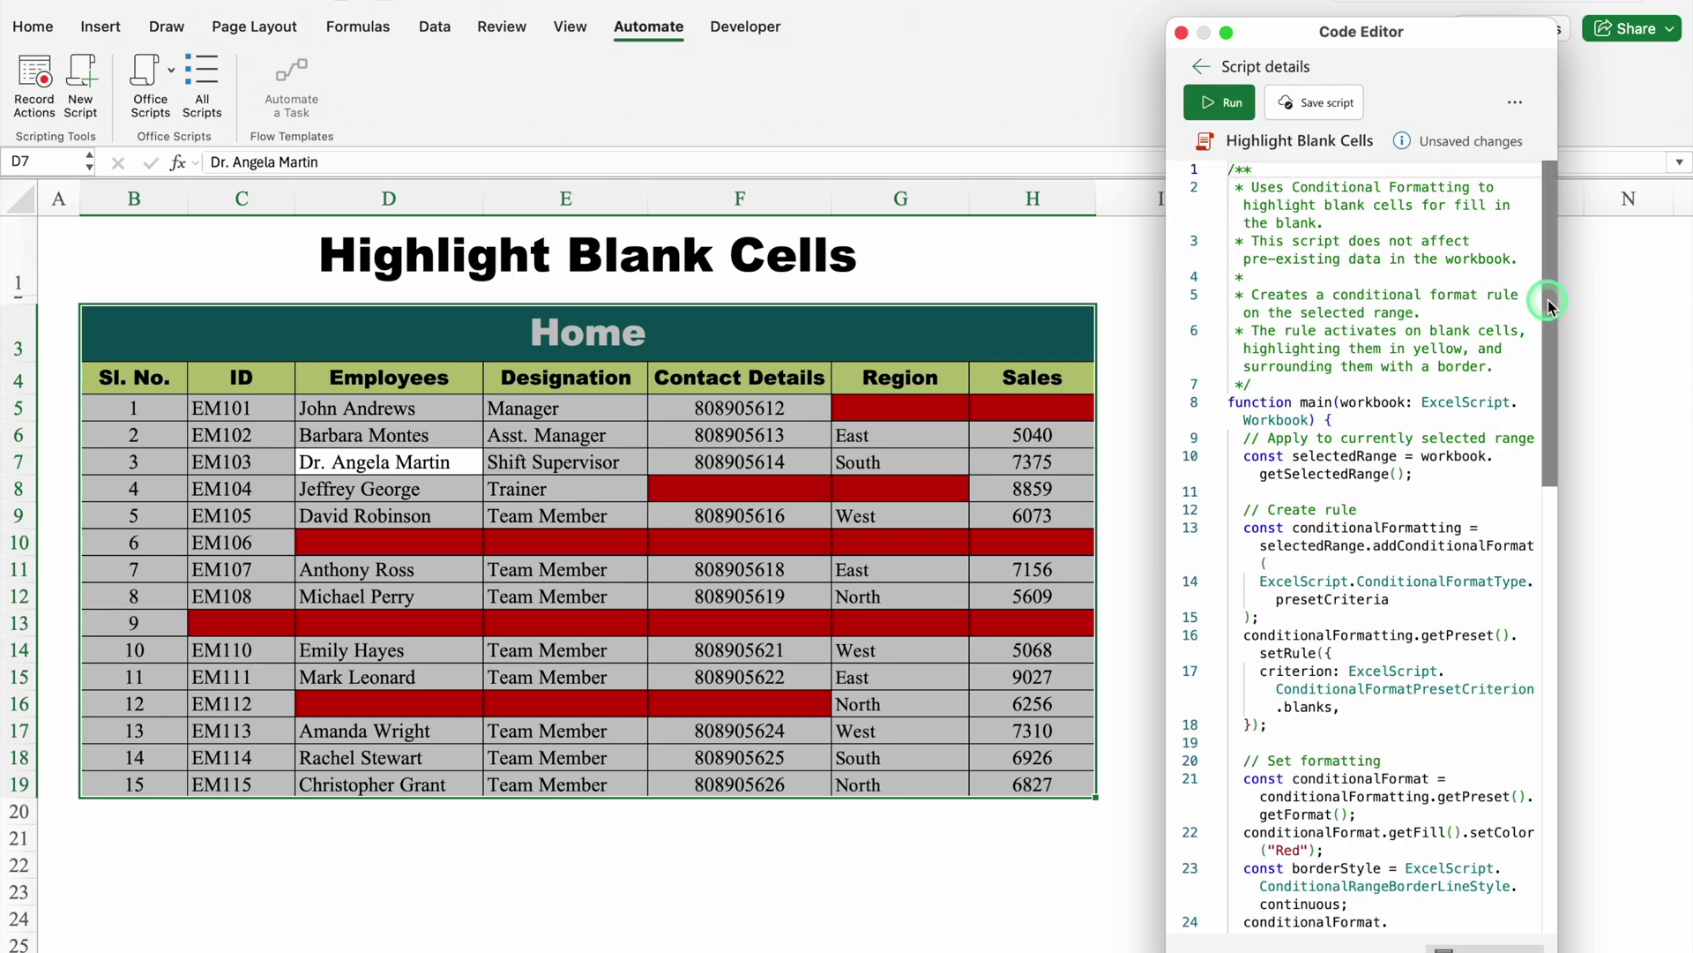
pyautogui.moveTo(1551, 305); pyautogui.dragTo(1325, 486)
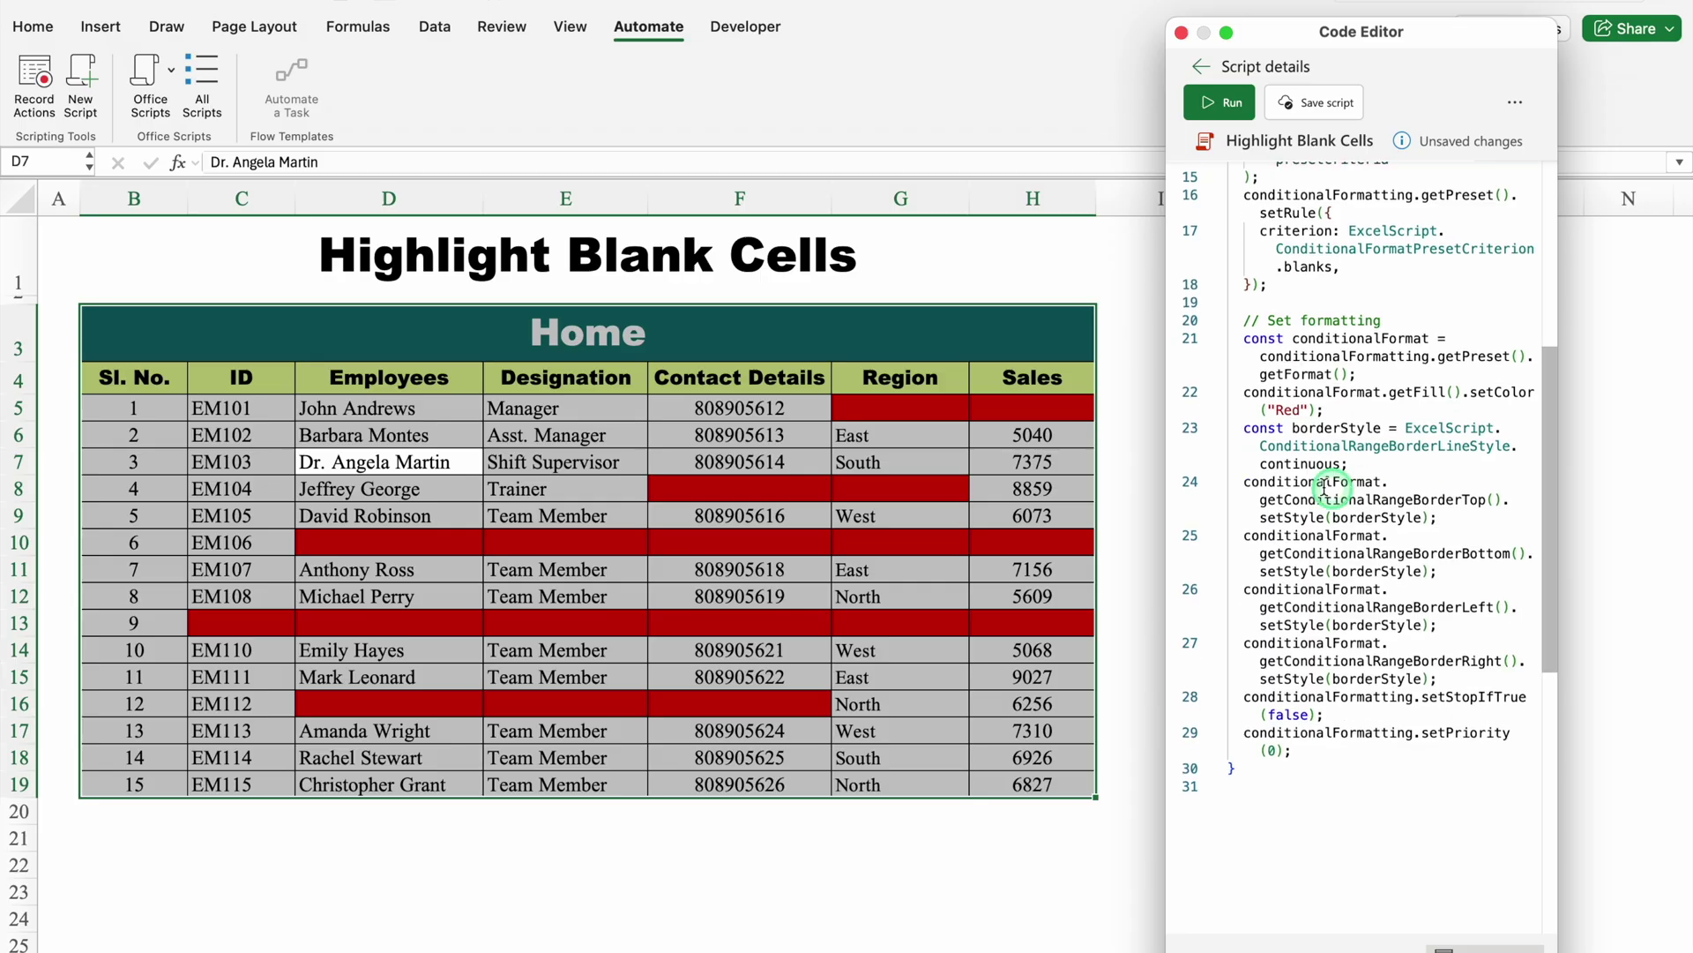
pyautogui.click(1338, 409)
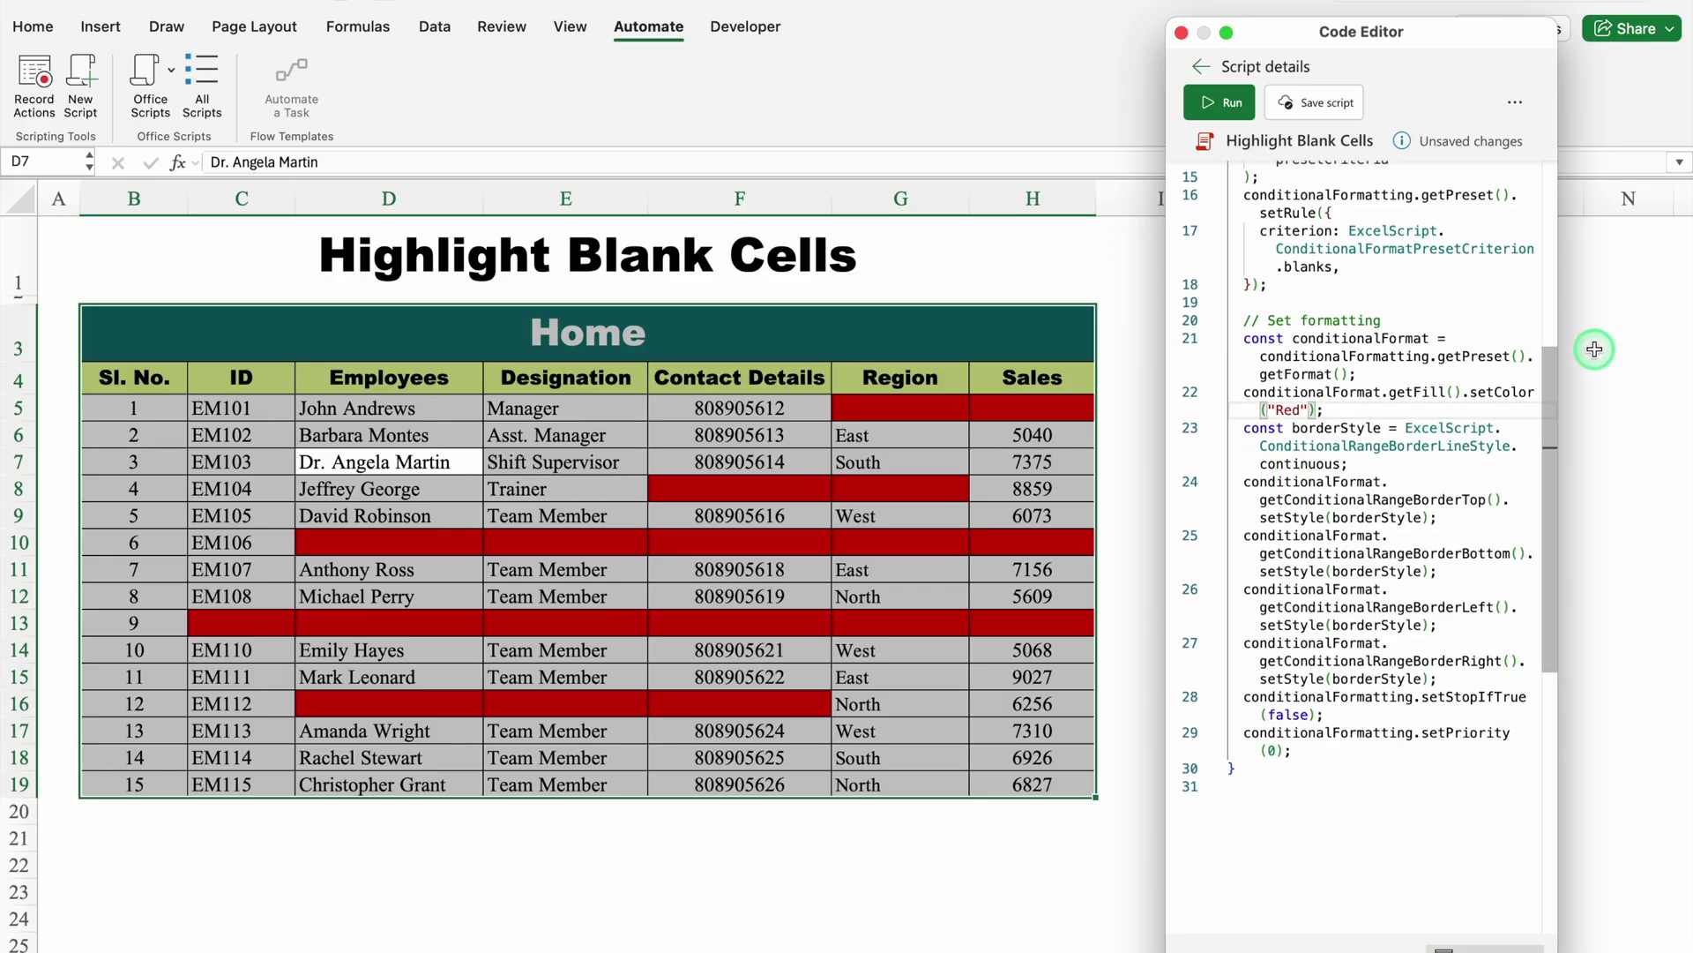
# - Change the fill colour in the Highlight Blank Cells script to "Yellow" and run it on the selected table
pyautogui.press('BackSpace')
pyautogui.press('BackSpace')
pyautogui.press('BackSpace')
pyautogui.write('Yellow')
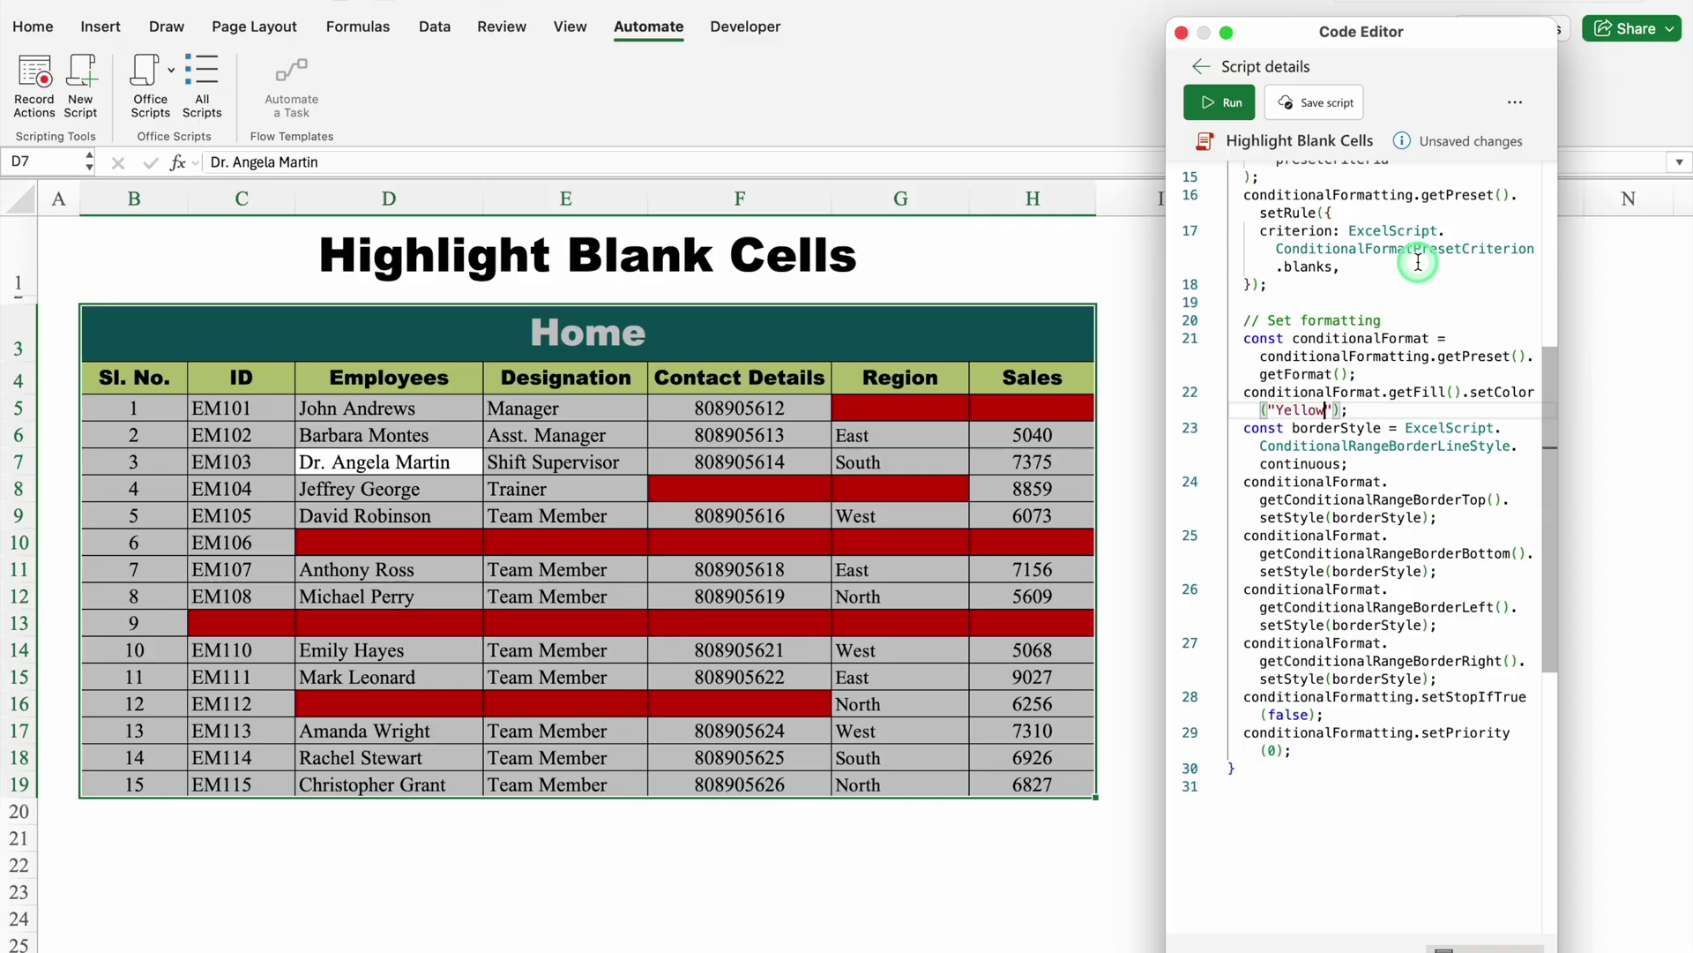
pyautogui.click(1233, 103)
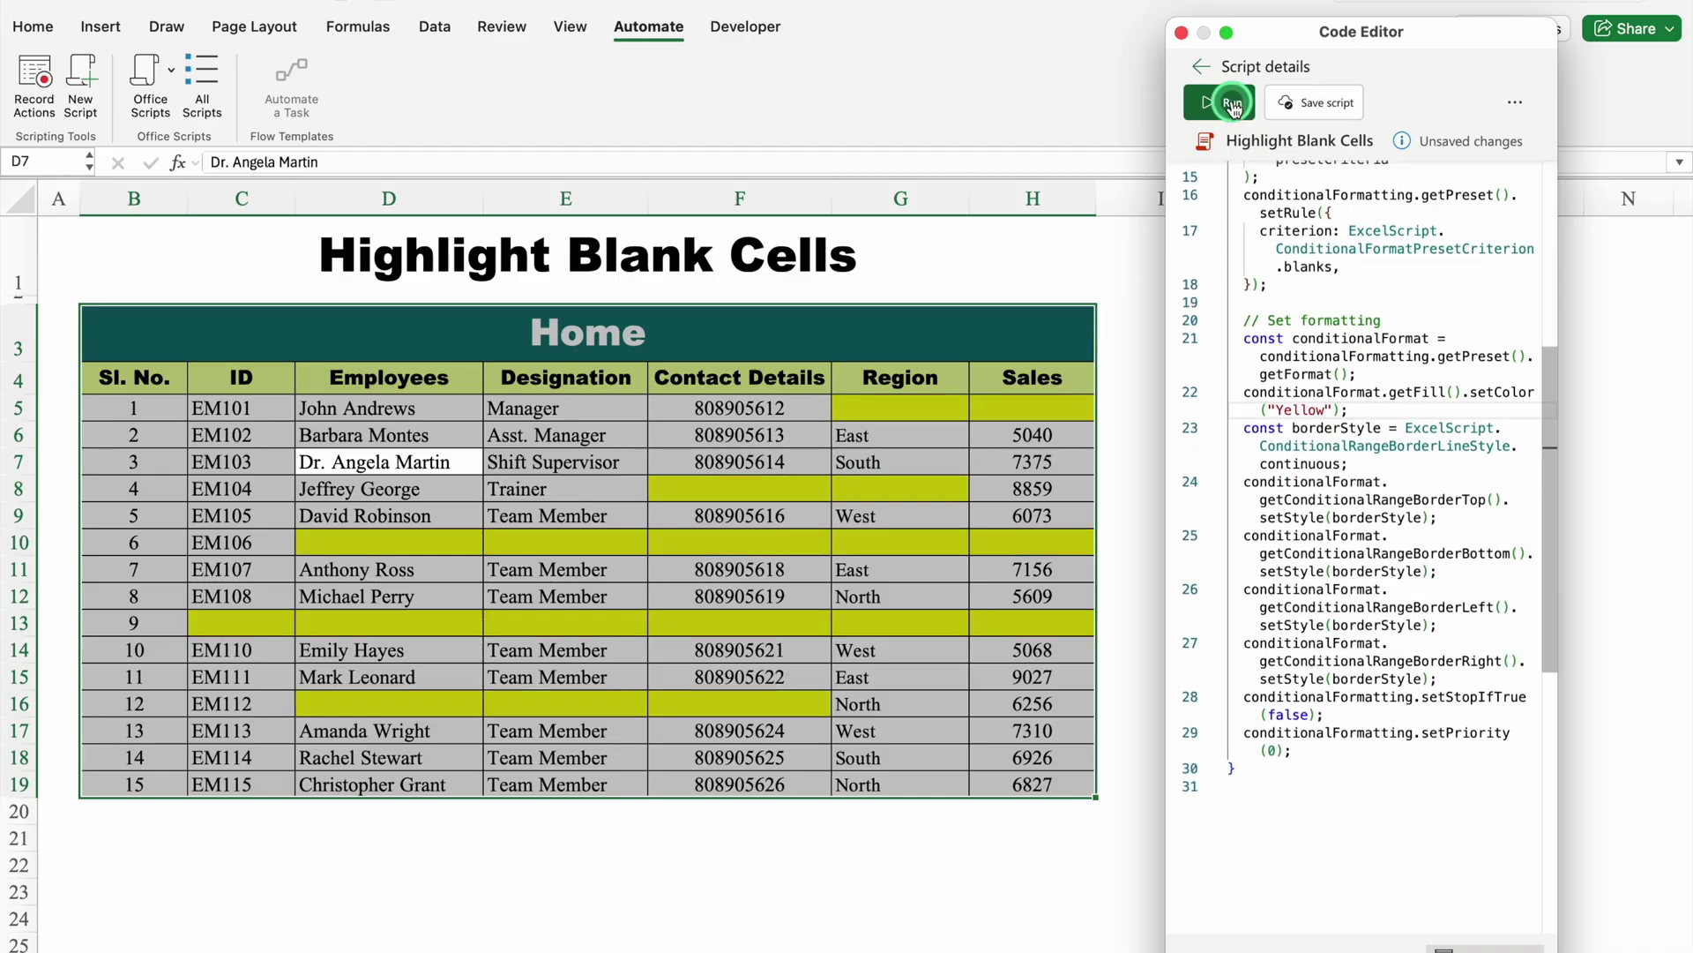
# - Change the script's fill colour to "Green", run it on the selected table, and close the Code Editor
pyautogui.click(1325, 410)
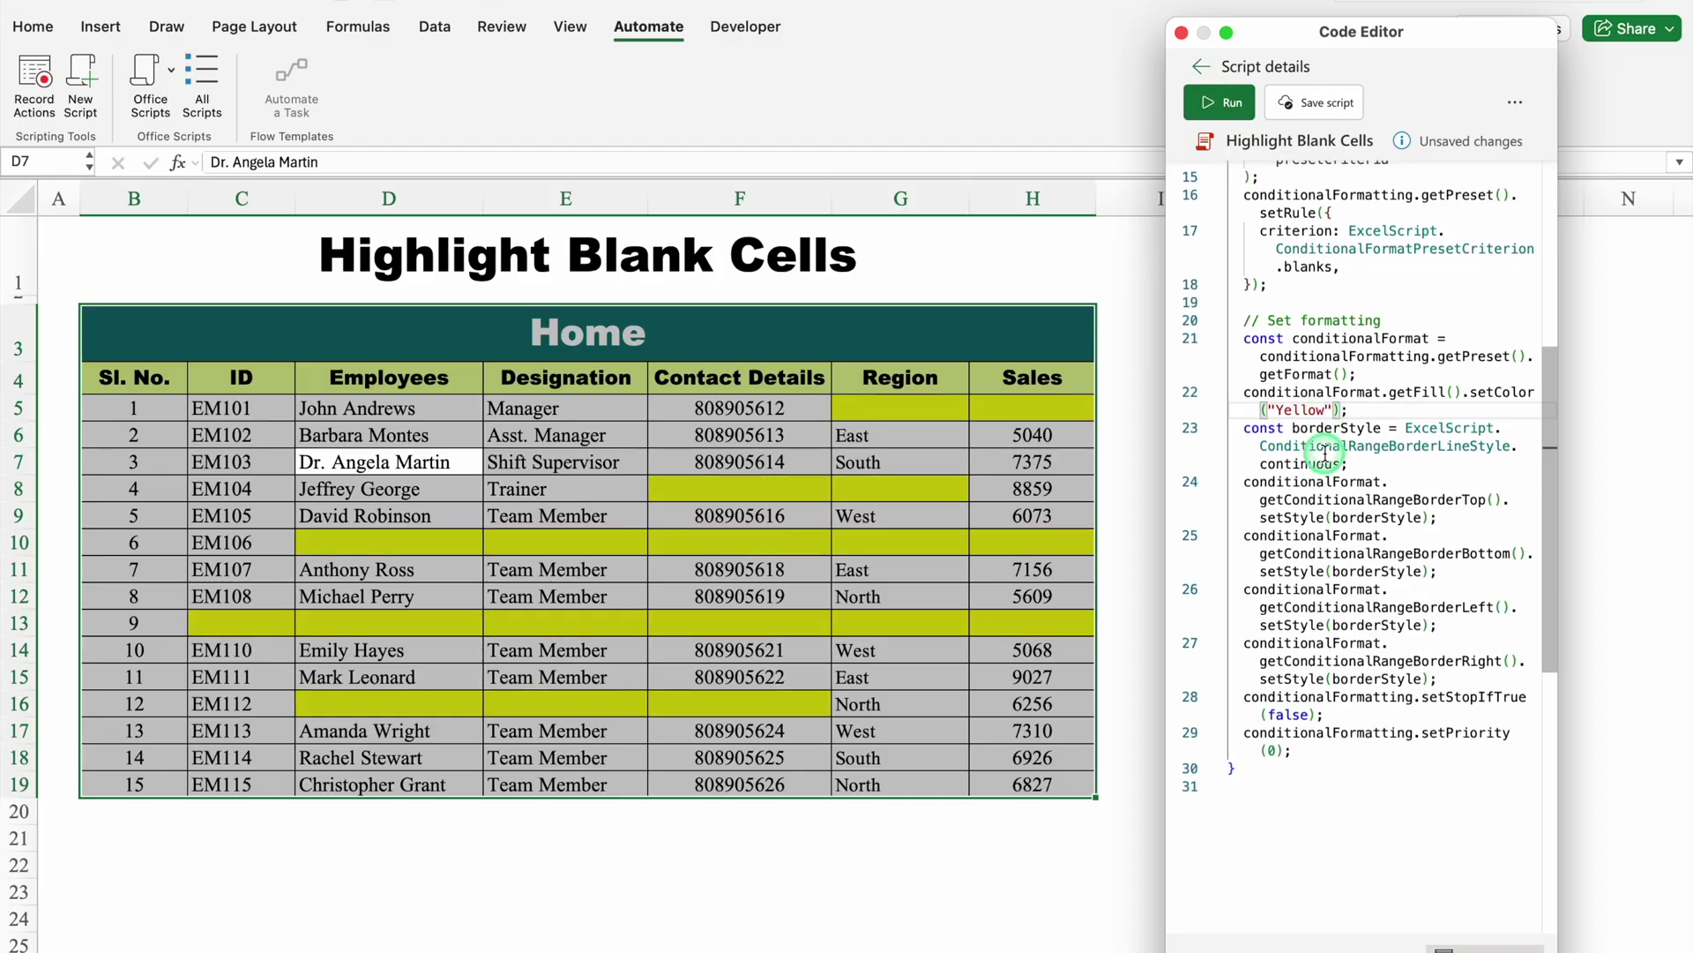
pyautogui.press('BackSpace')
pyautogui.press('BackSpace')
pyautogui.press('BackSpace')
pyautogui.press('BackSpace')
pyautogui.press('BackSpace')
pyautogui.press('BackSpace')
pyautogui.write('Green')
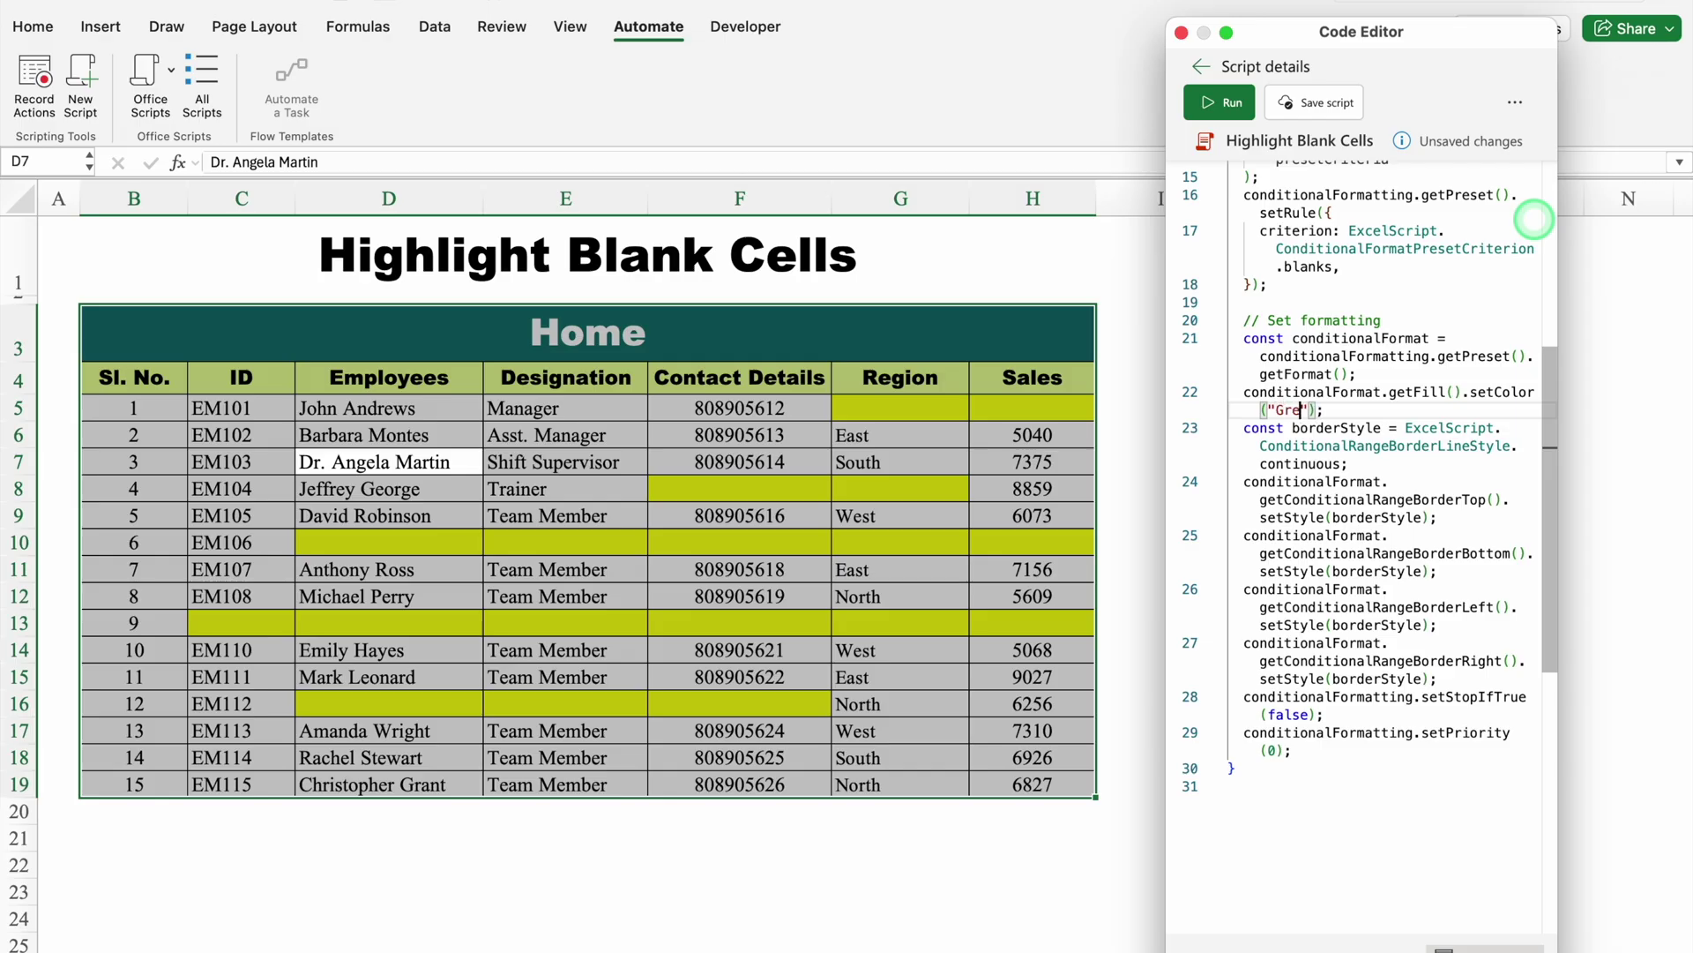
pyautogui.click(1220, 102)
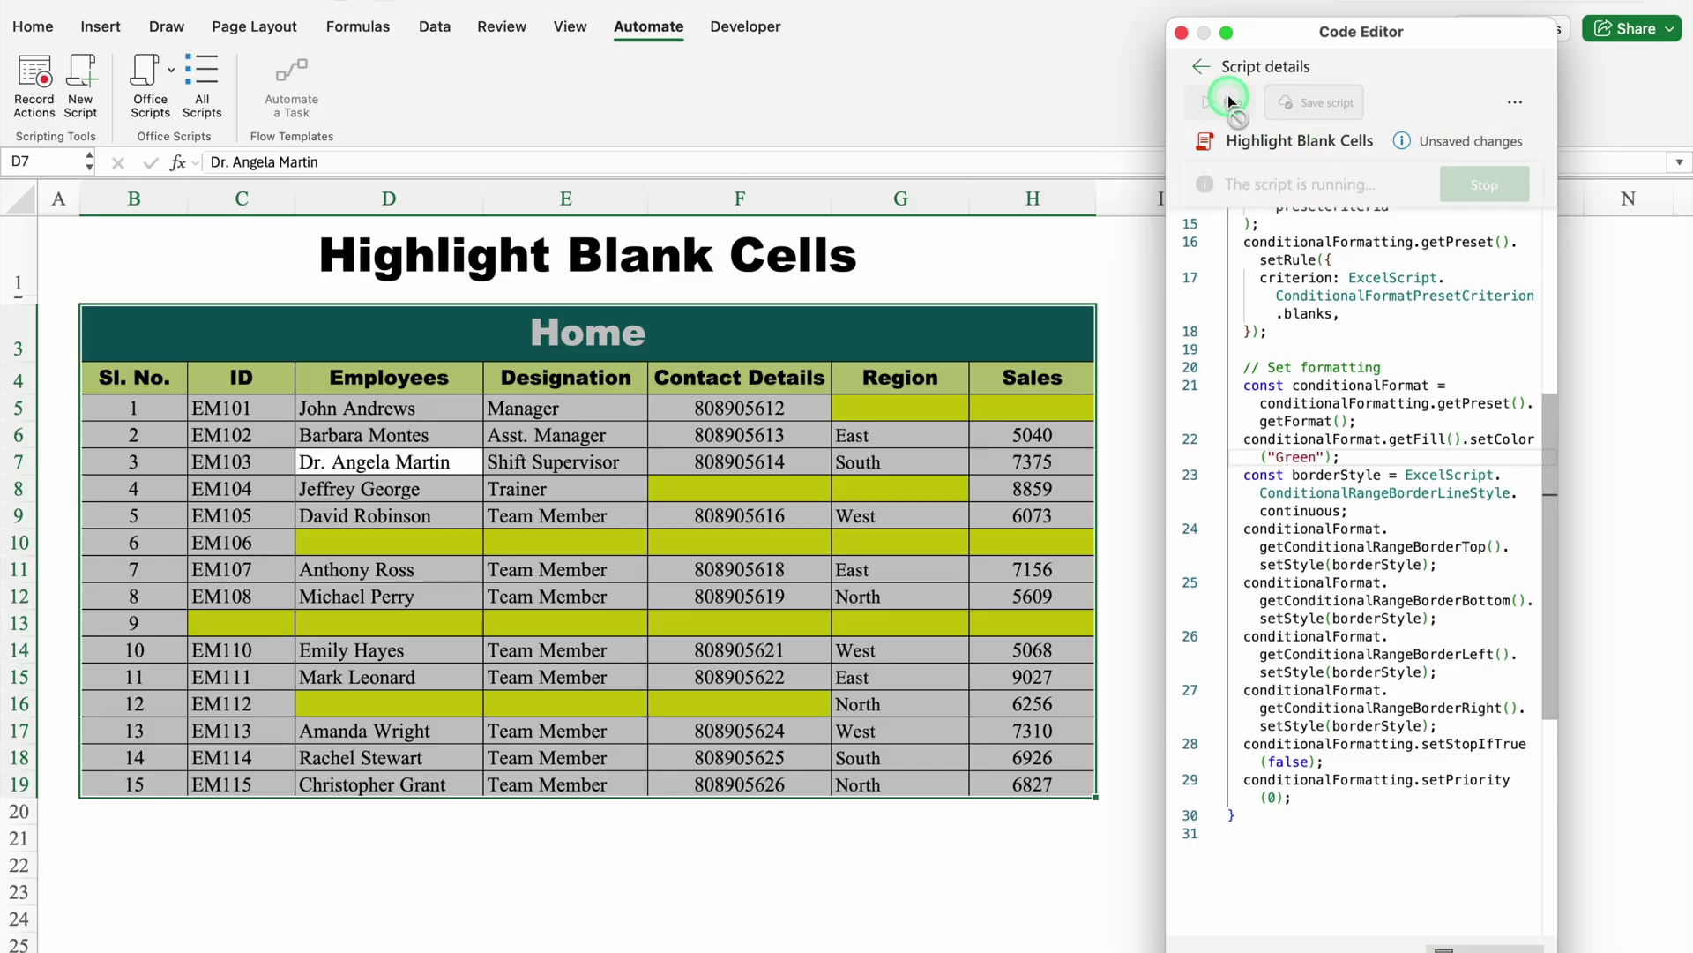
pyautogui.click(1183, 34)
pyautogui.click(1251, 464)
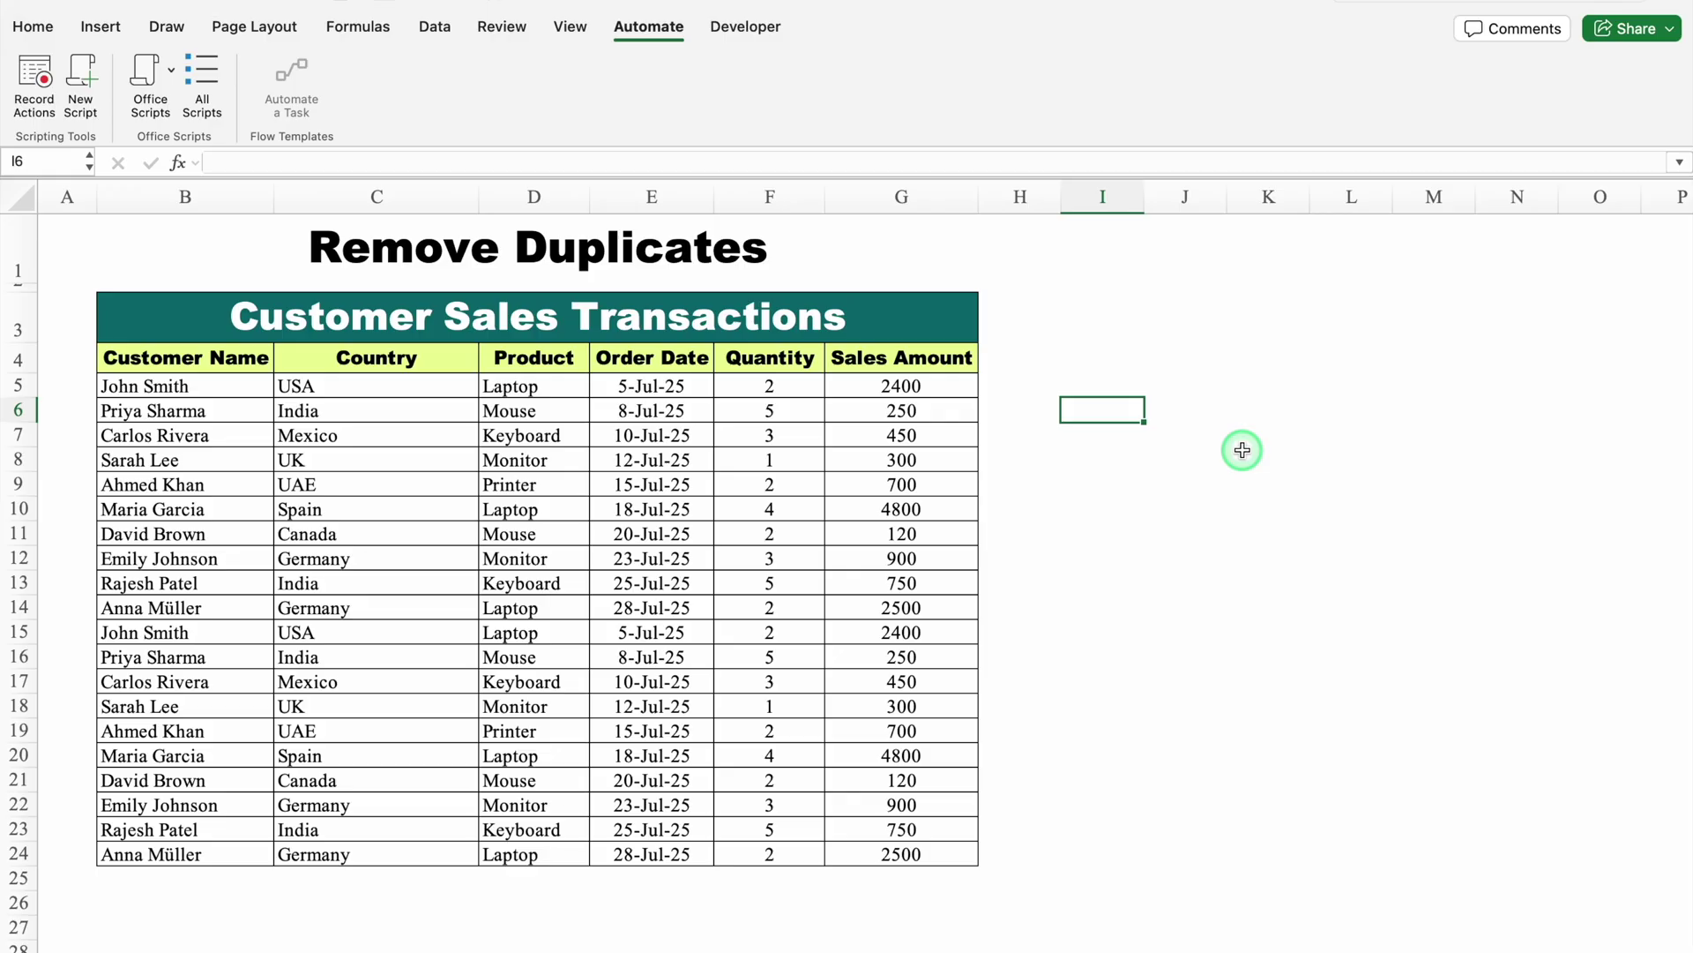
# - Select the whole Customer Sales Transactions table B3:G24 and show the sample scripts in an enlarged floating Code Editor
pyautogui.click(417, 470)
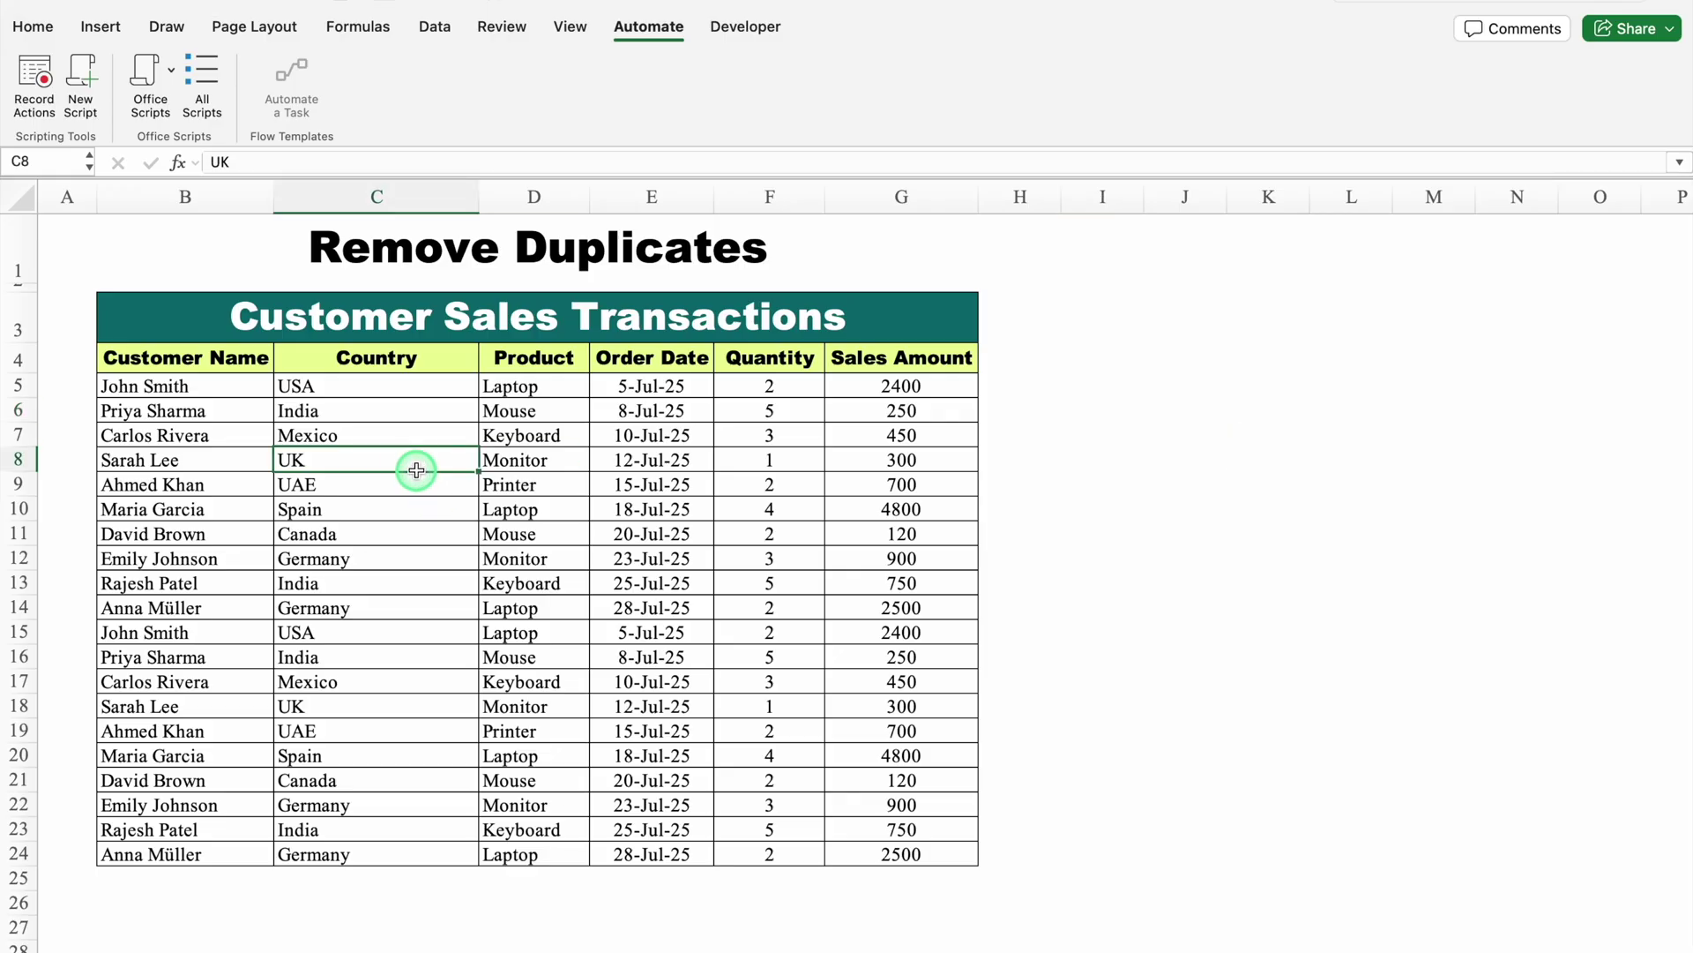
pyautogui.press('super+a')
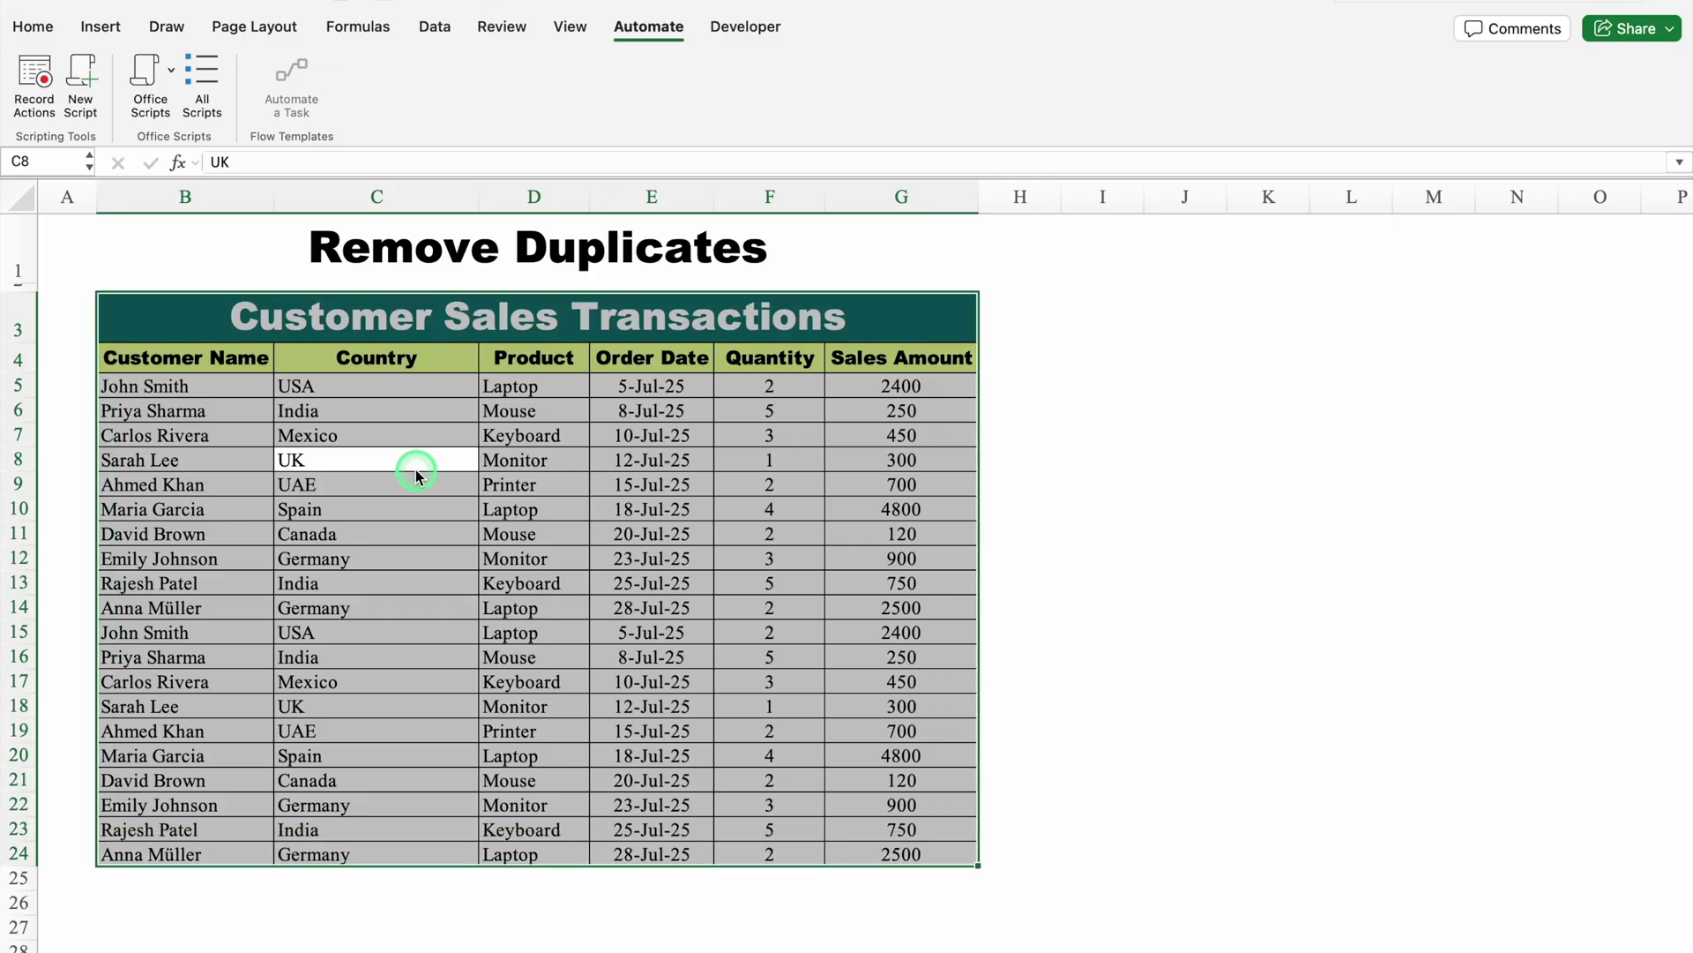
pyautogui.click(202, 79)
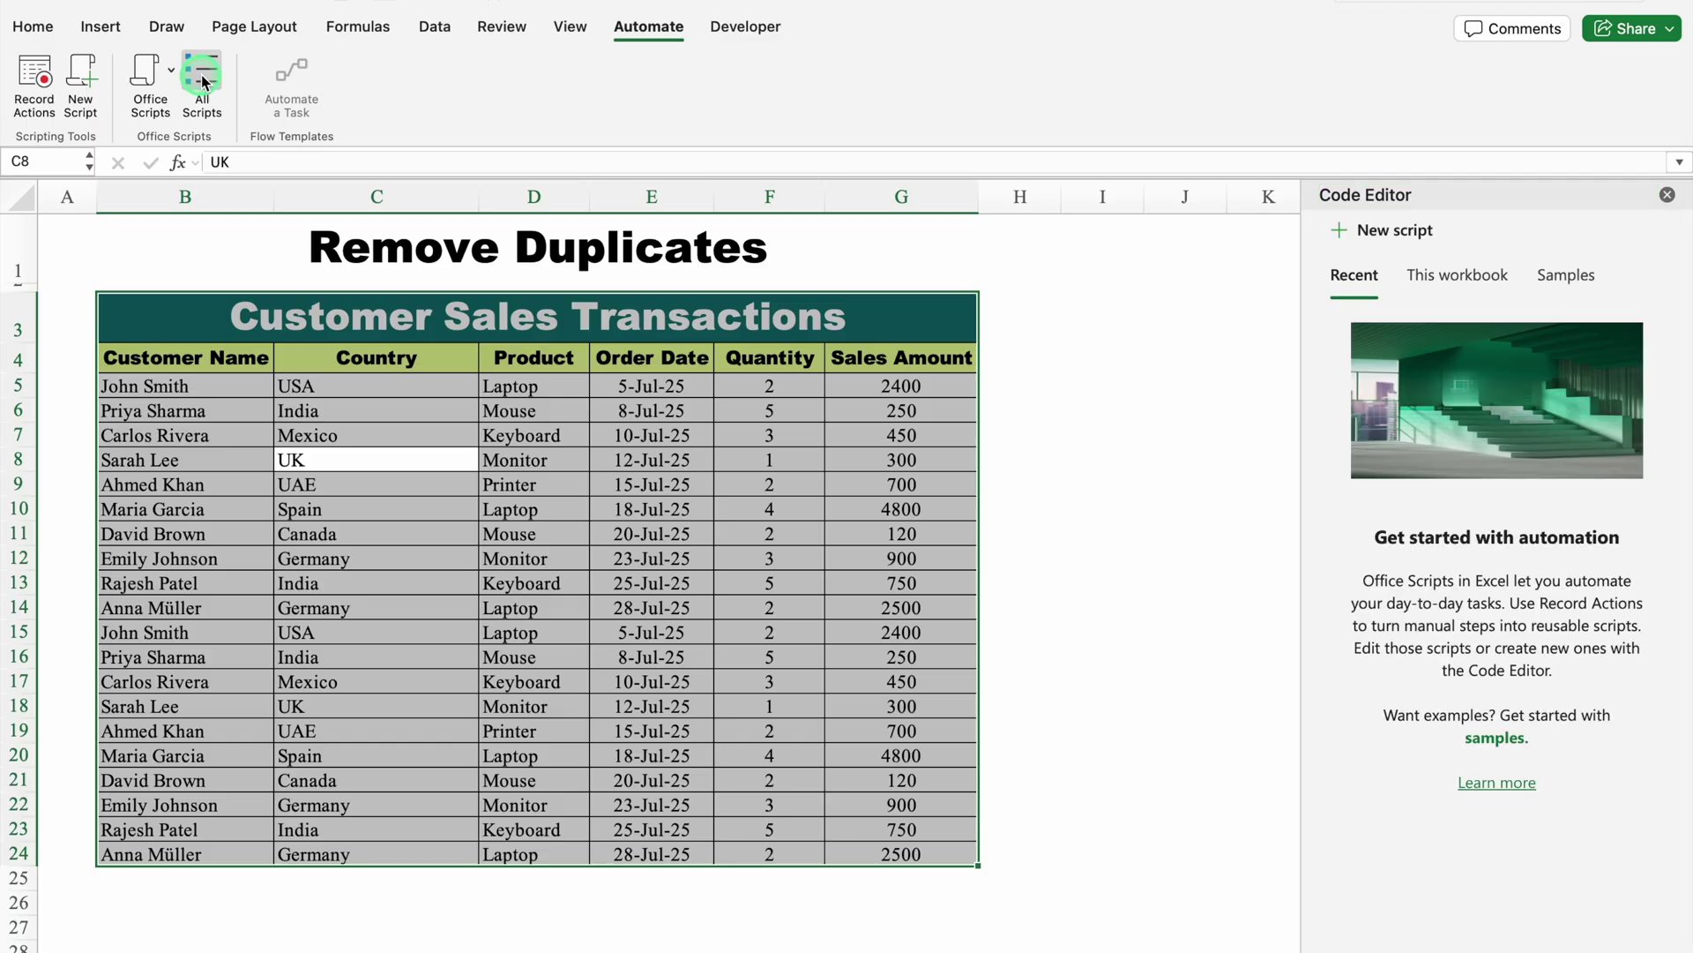
pyautogui.click(765, 212)
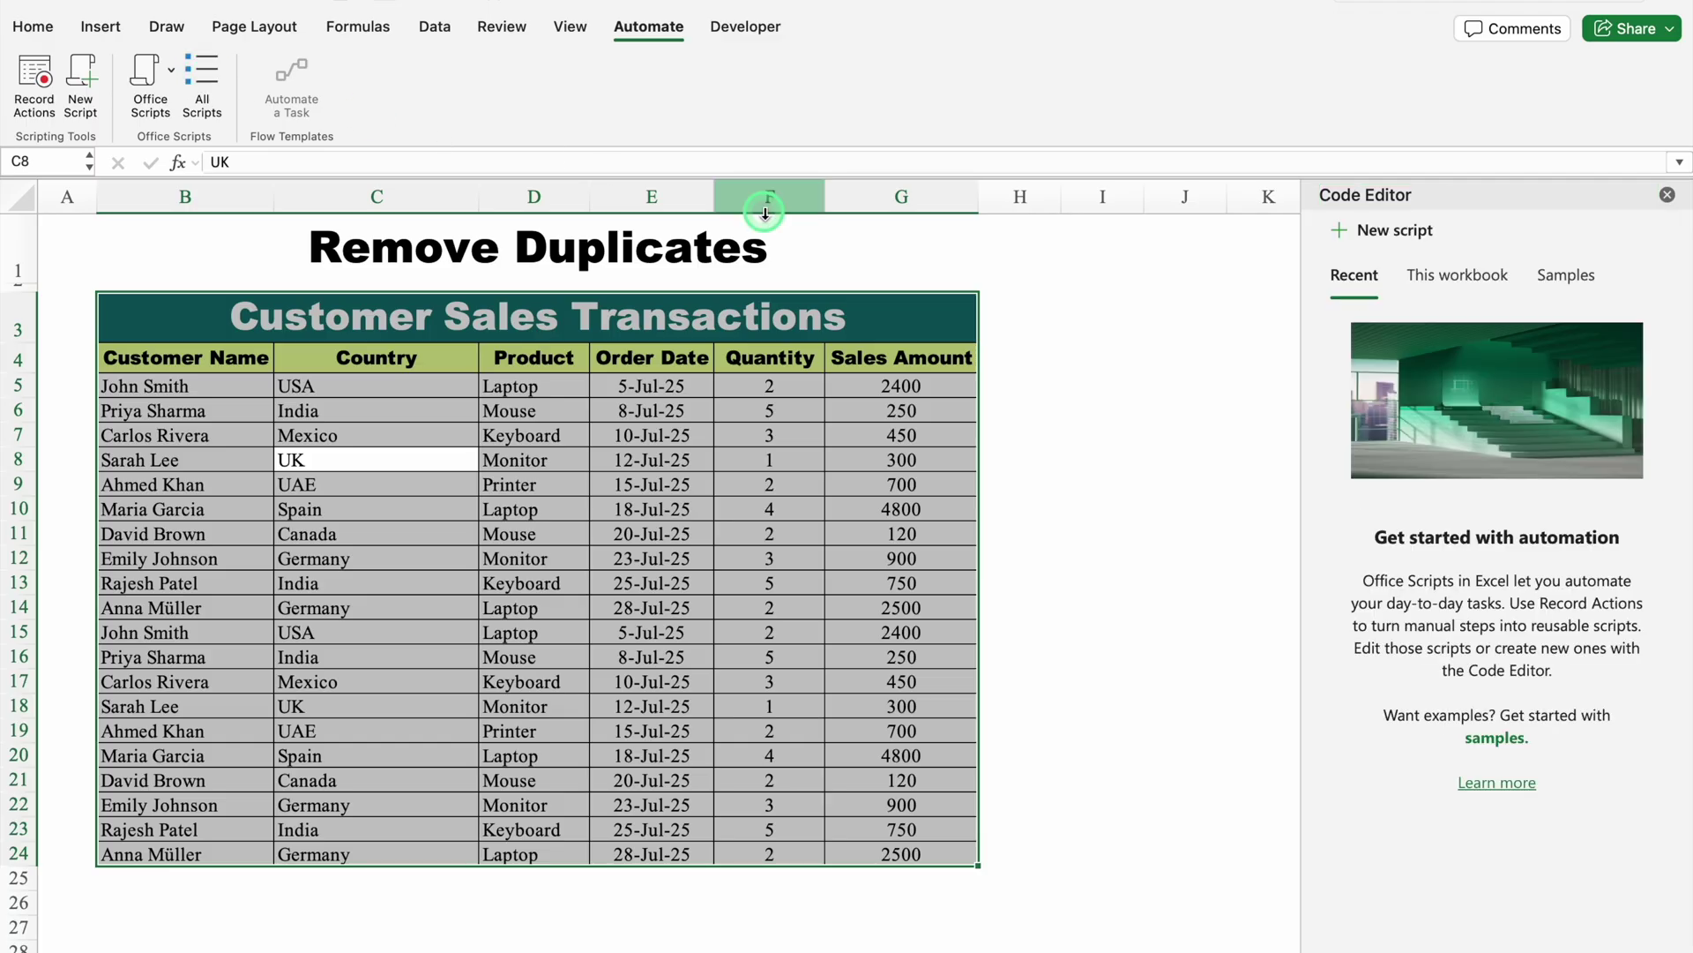
pyautogui.click(1566, 277)
pyautogui.moveTo(1567, 200); pyautogui.dragTo(1422, 39)
pyautogui.moveTo(1363, 648); pyautogui.dragTo(1383, 949)
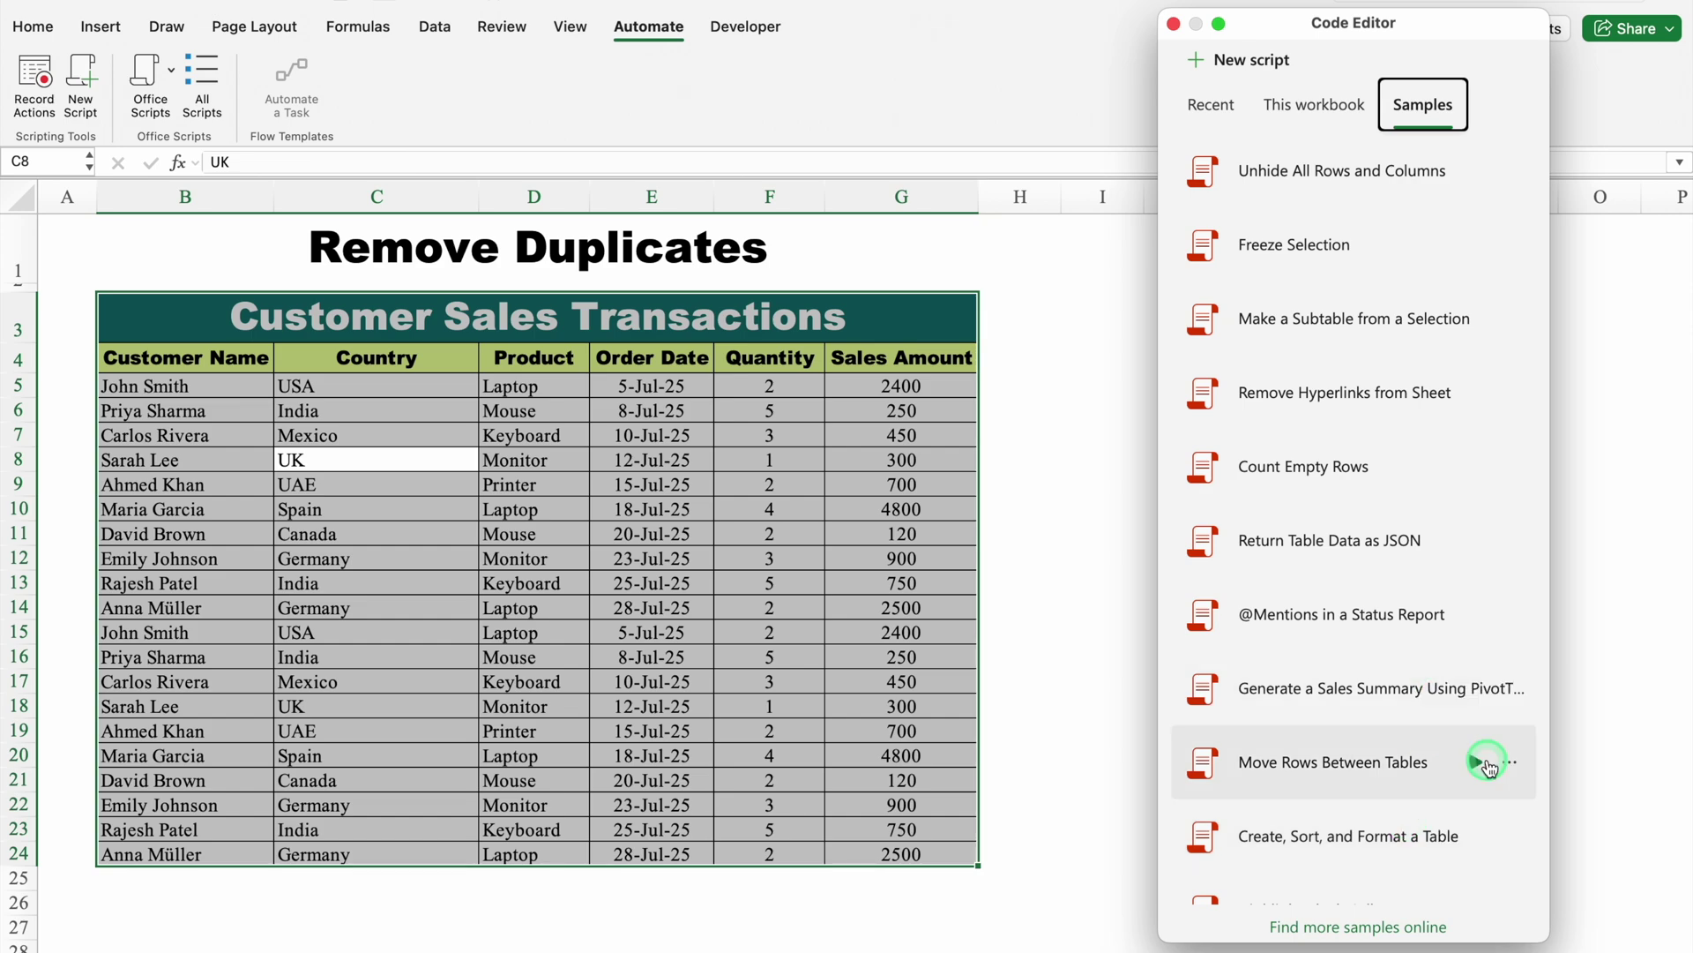
pyautogui.moveTo(1482, 855); pyautogui.dragTo(1449, 926)
pyautogui.click(1545, 596)
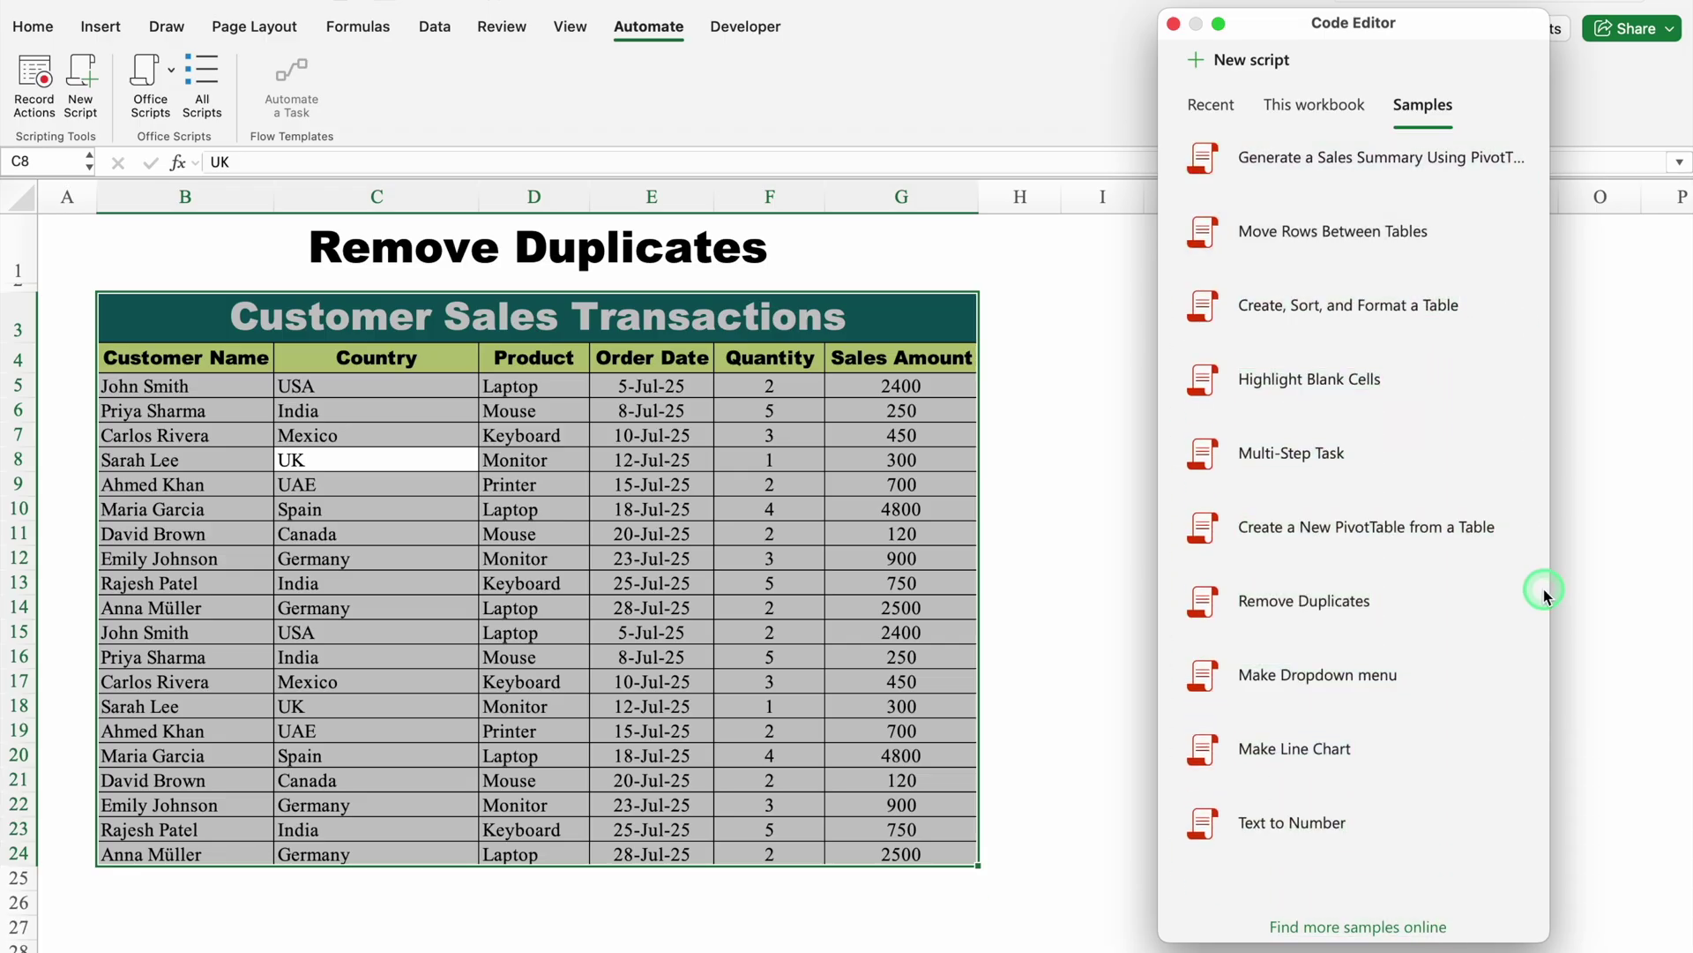
# - Open the Remove Duplicates sample and try to run it on the table selection that includes the title row
pyautogui.click(1317, 609)
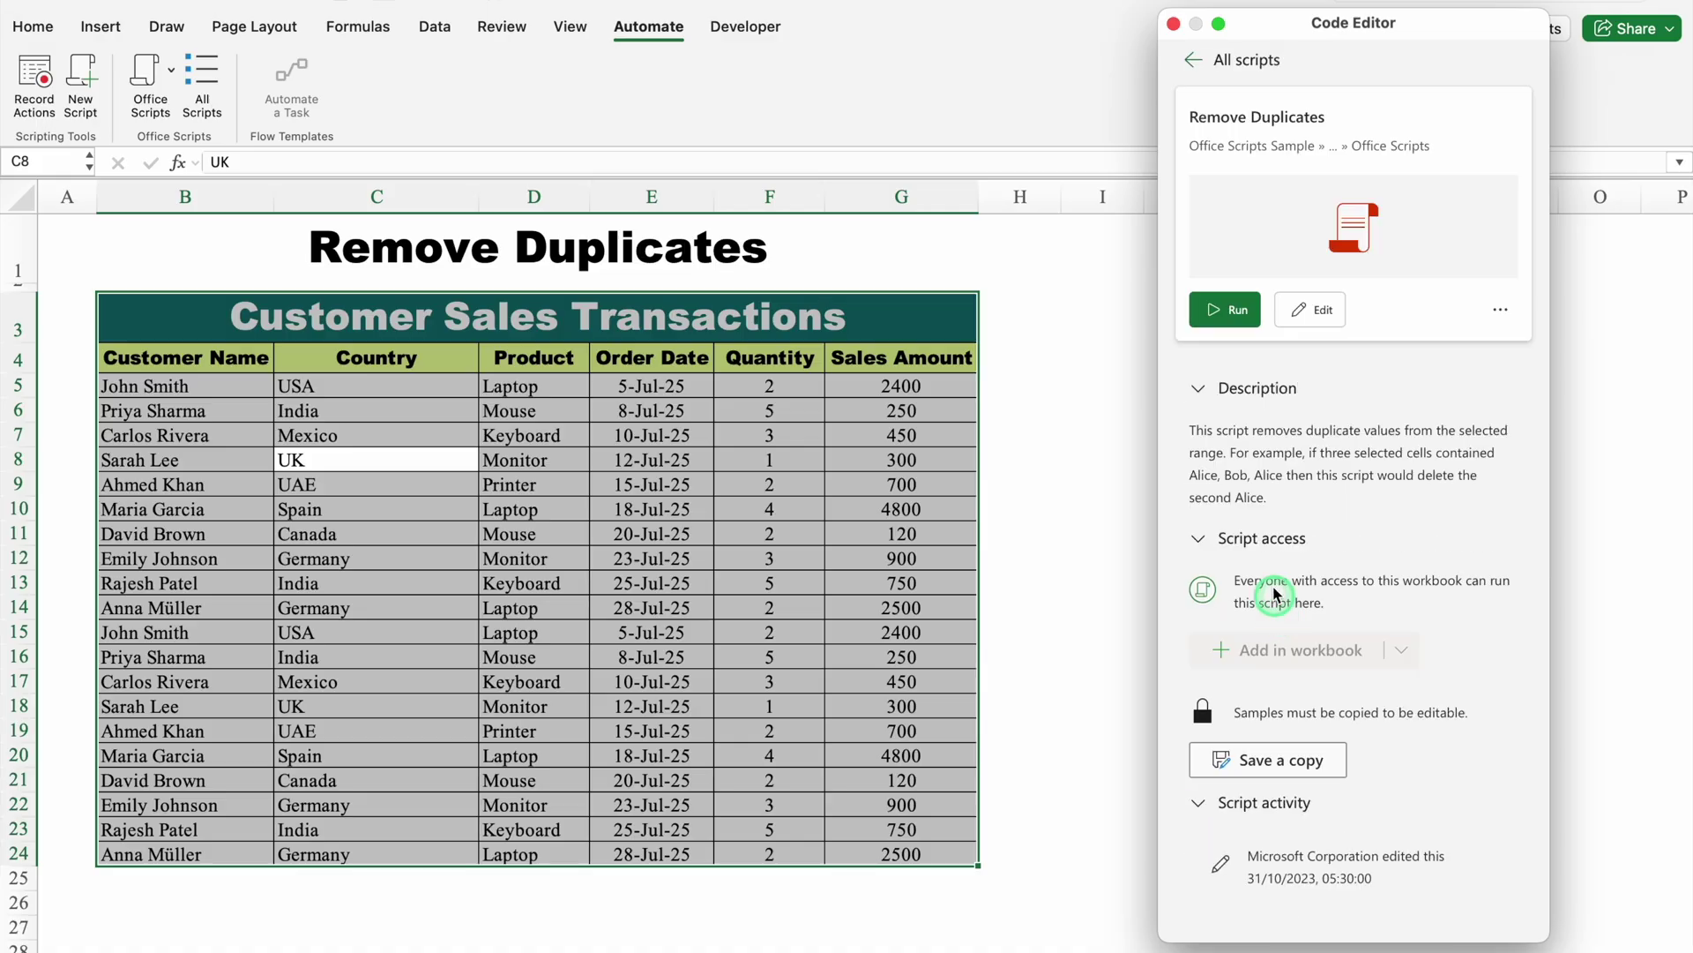
pyautogui.click(1238, 310)
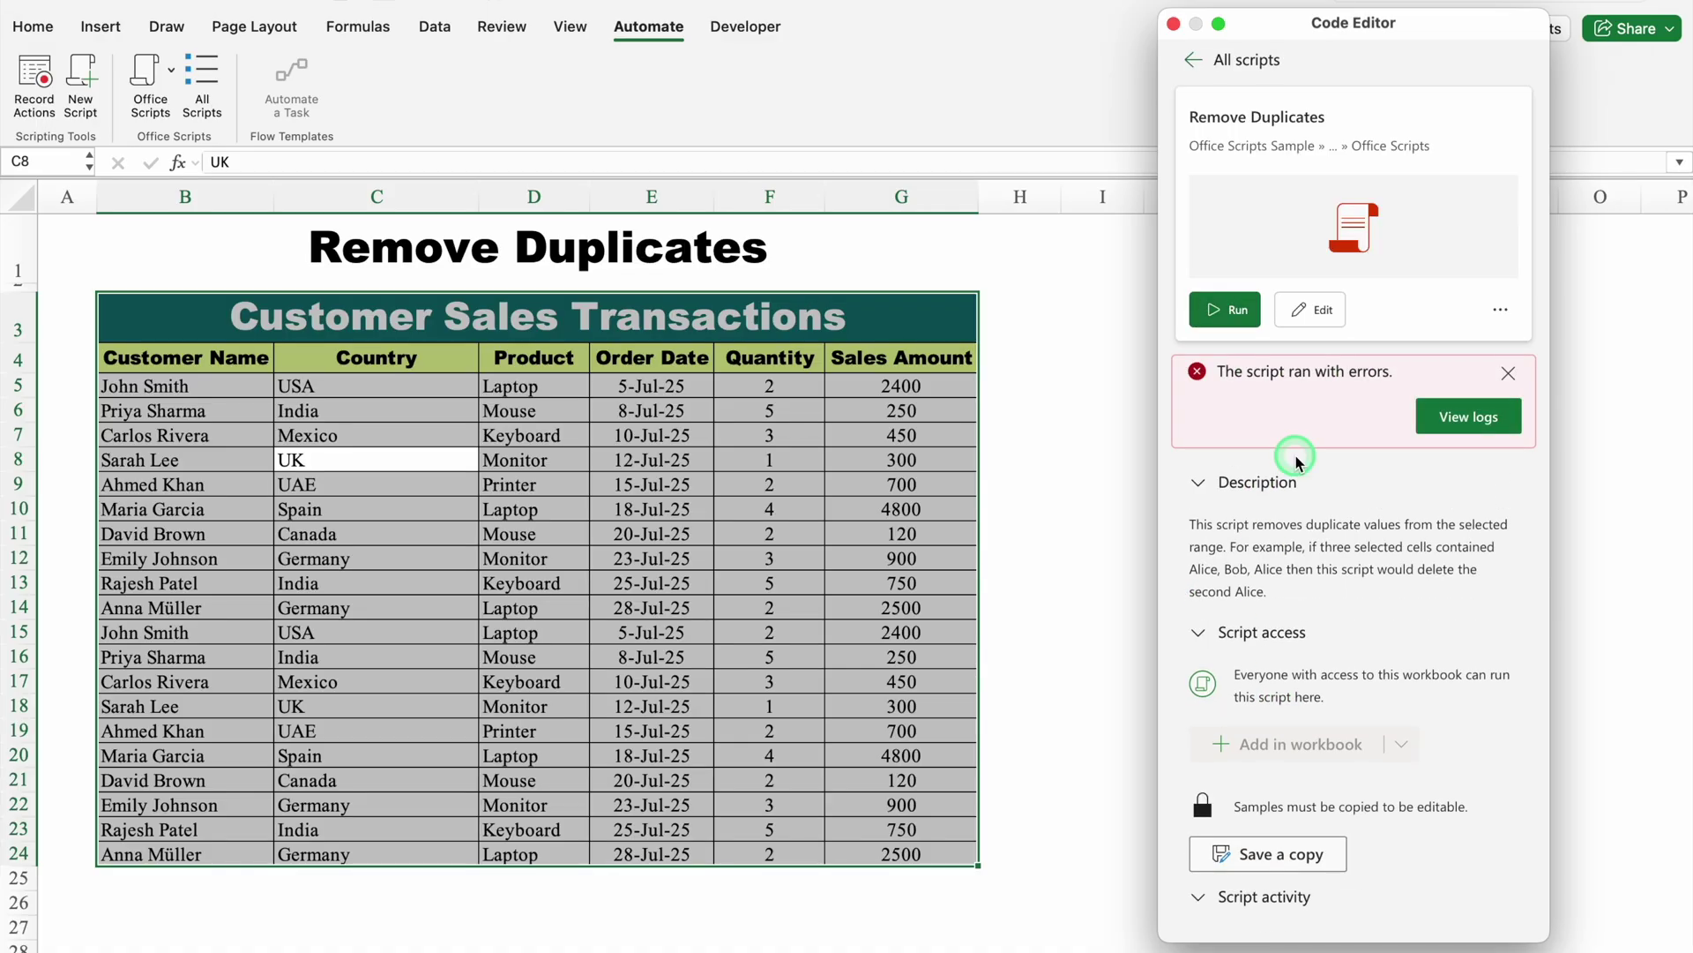
pyautogui.click(1509, 373)
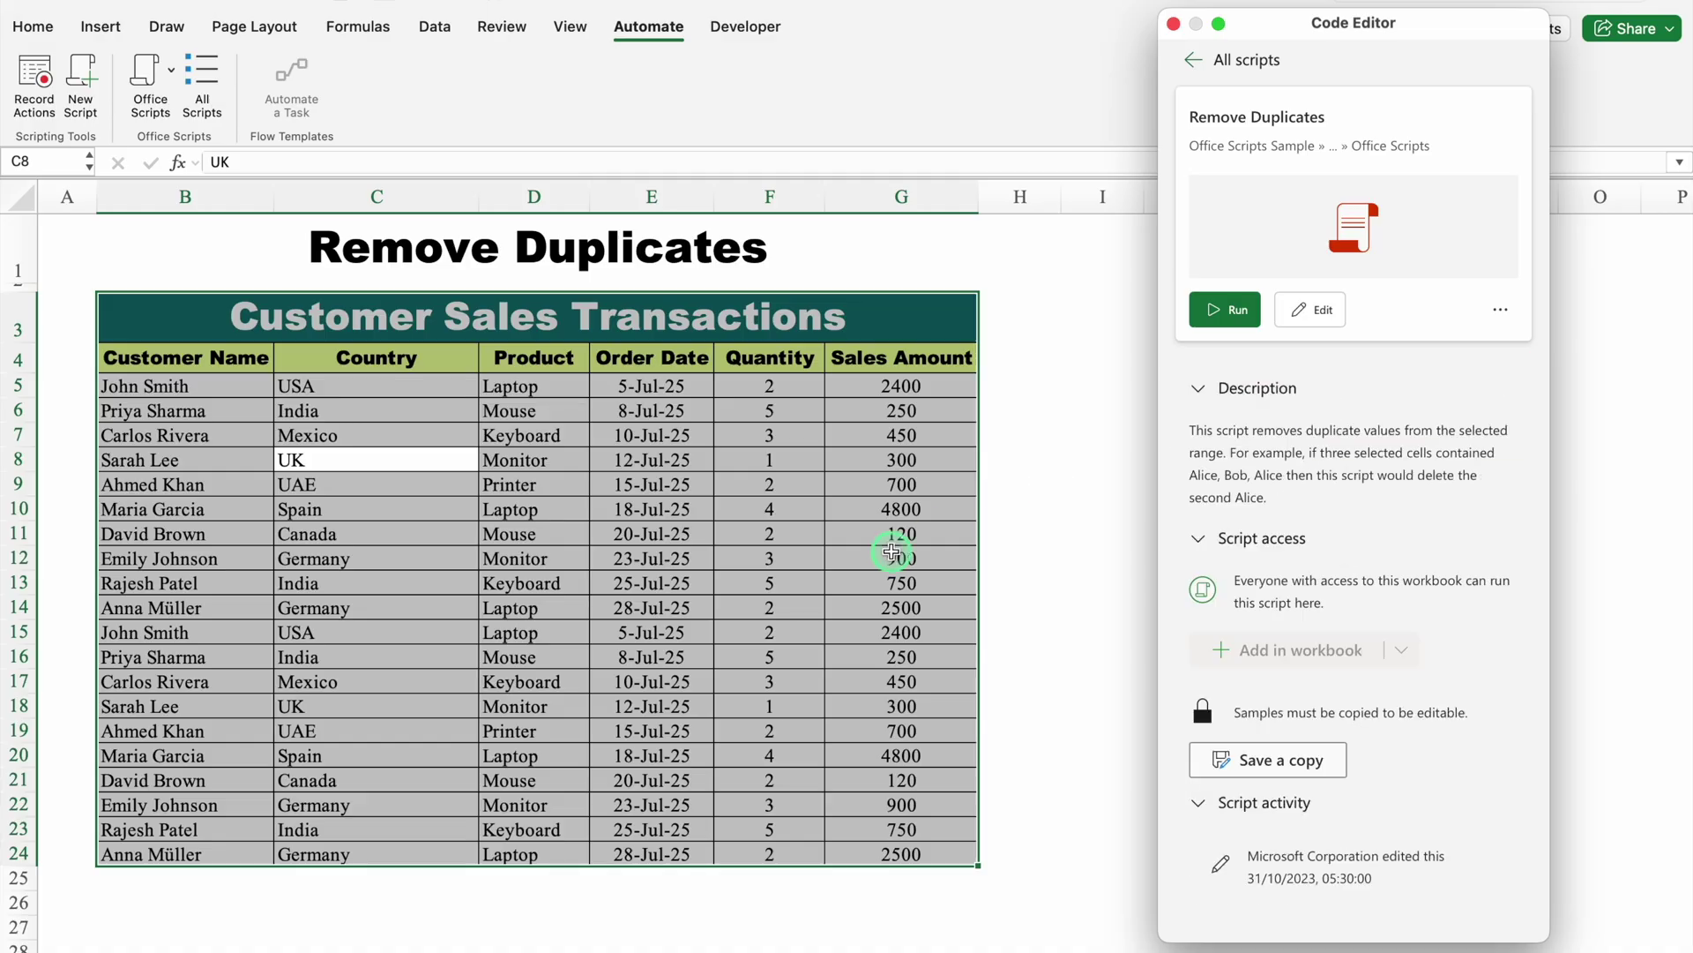
# - Select the table from its header row without the title, B4:G24, run Remove Duplicates on it, and close the Code Editor
pyautogui.click(252, 363)
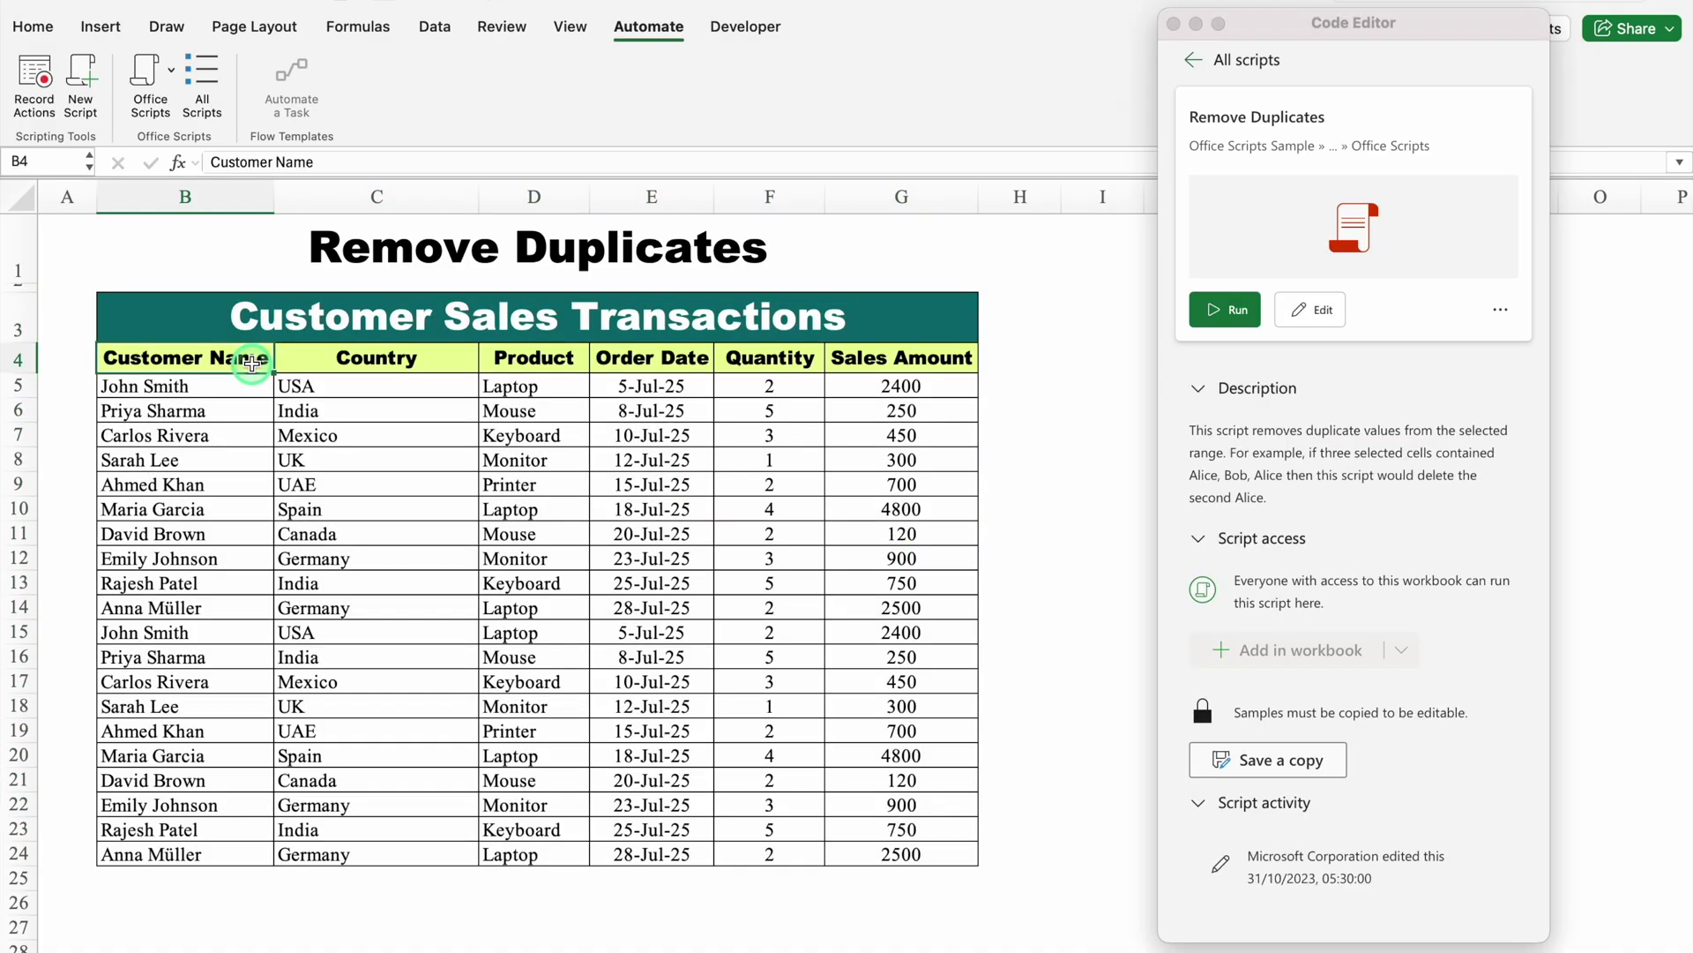
pyautogui.click(242, 315)
pyautogui.click(194, 357)
pyautogui.moveTo(194, 357); pyautogui.dragTo(924, 852)
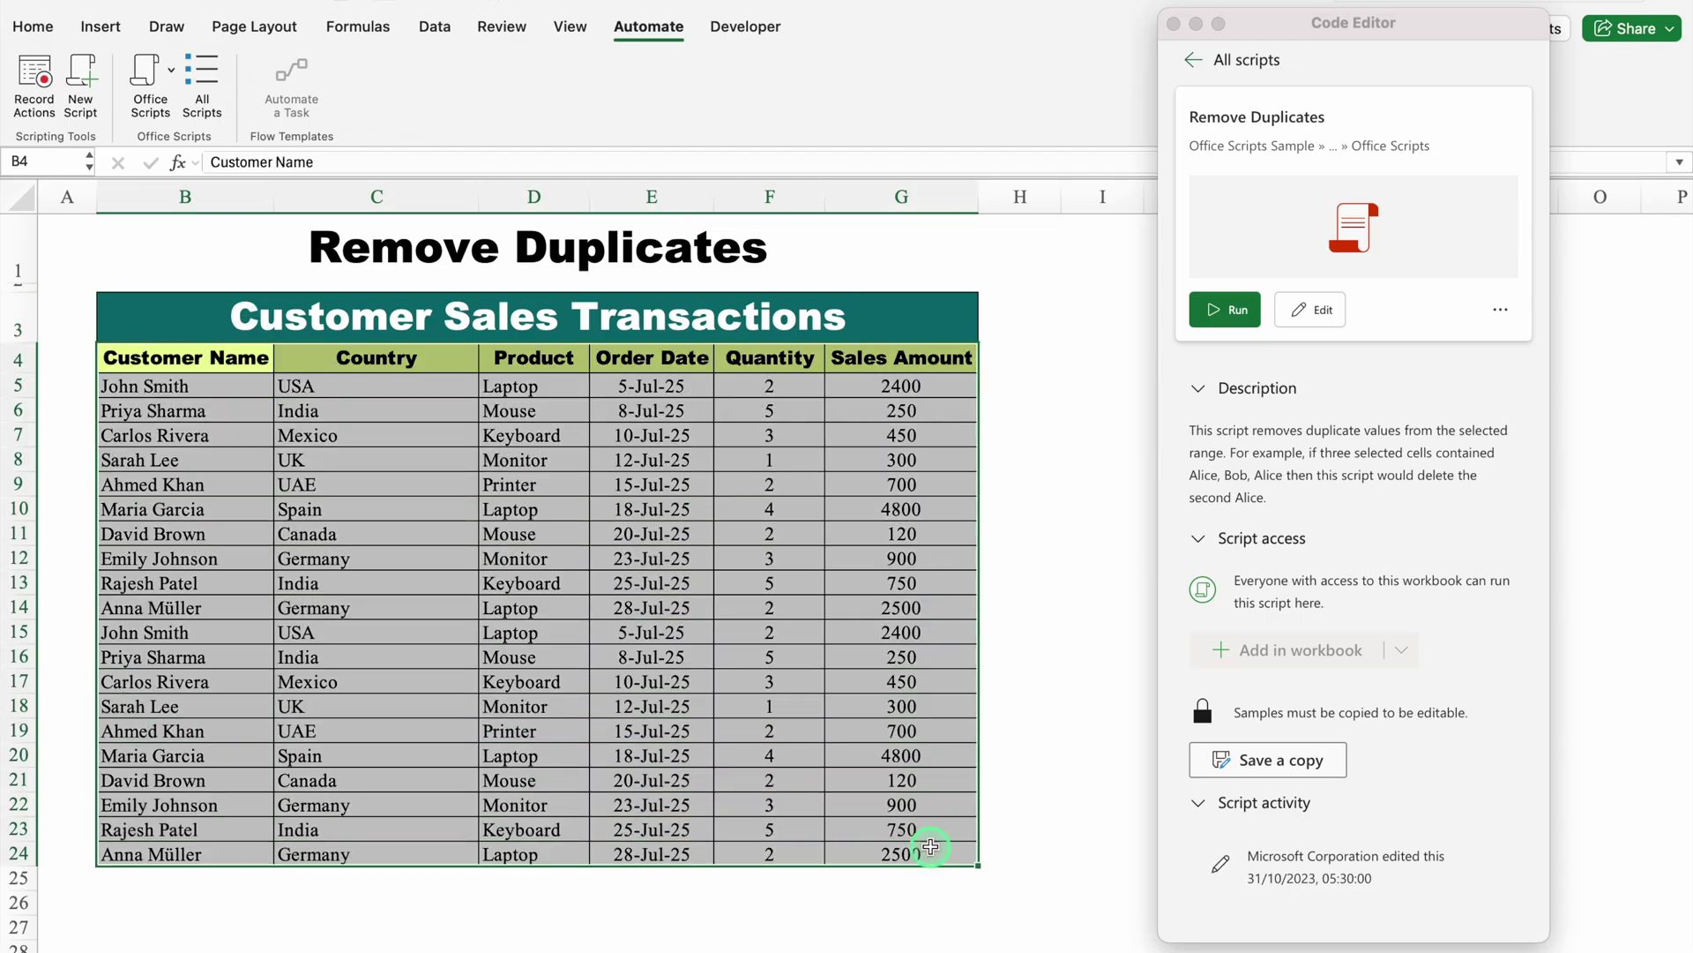
pyautogui.click(1240, 311)
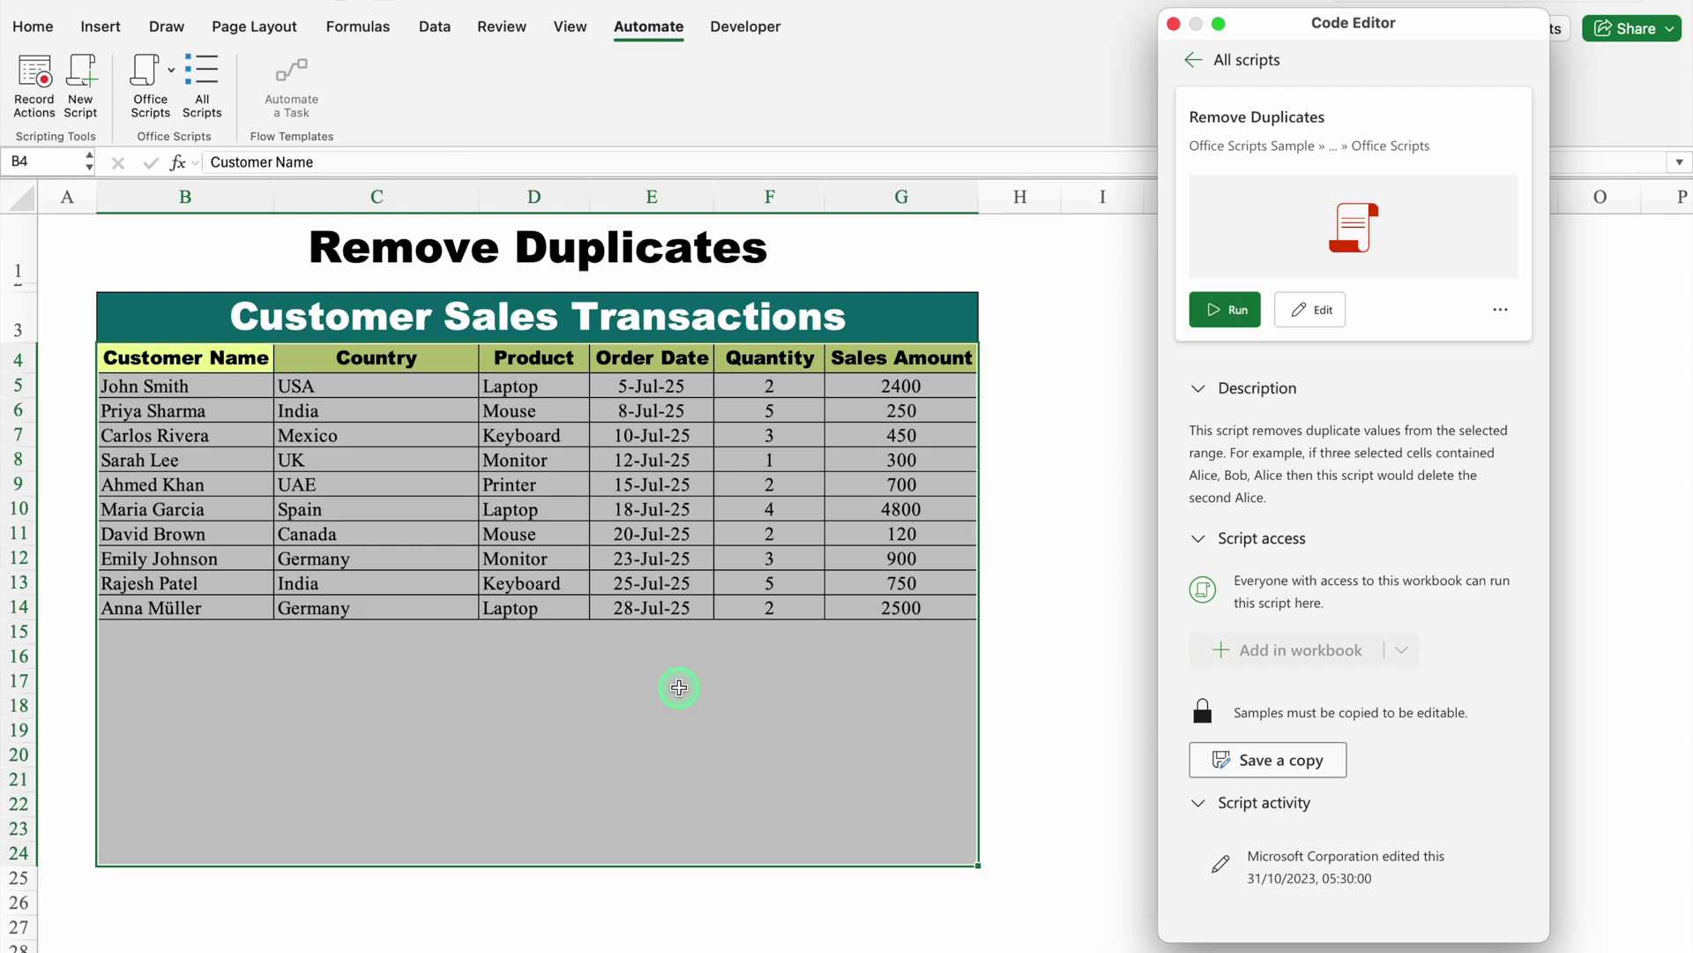
pyautogui.click(1173, 23)
pyautogui.click(1156, 317)
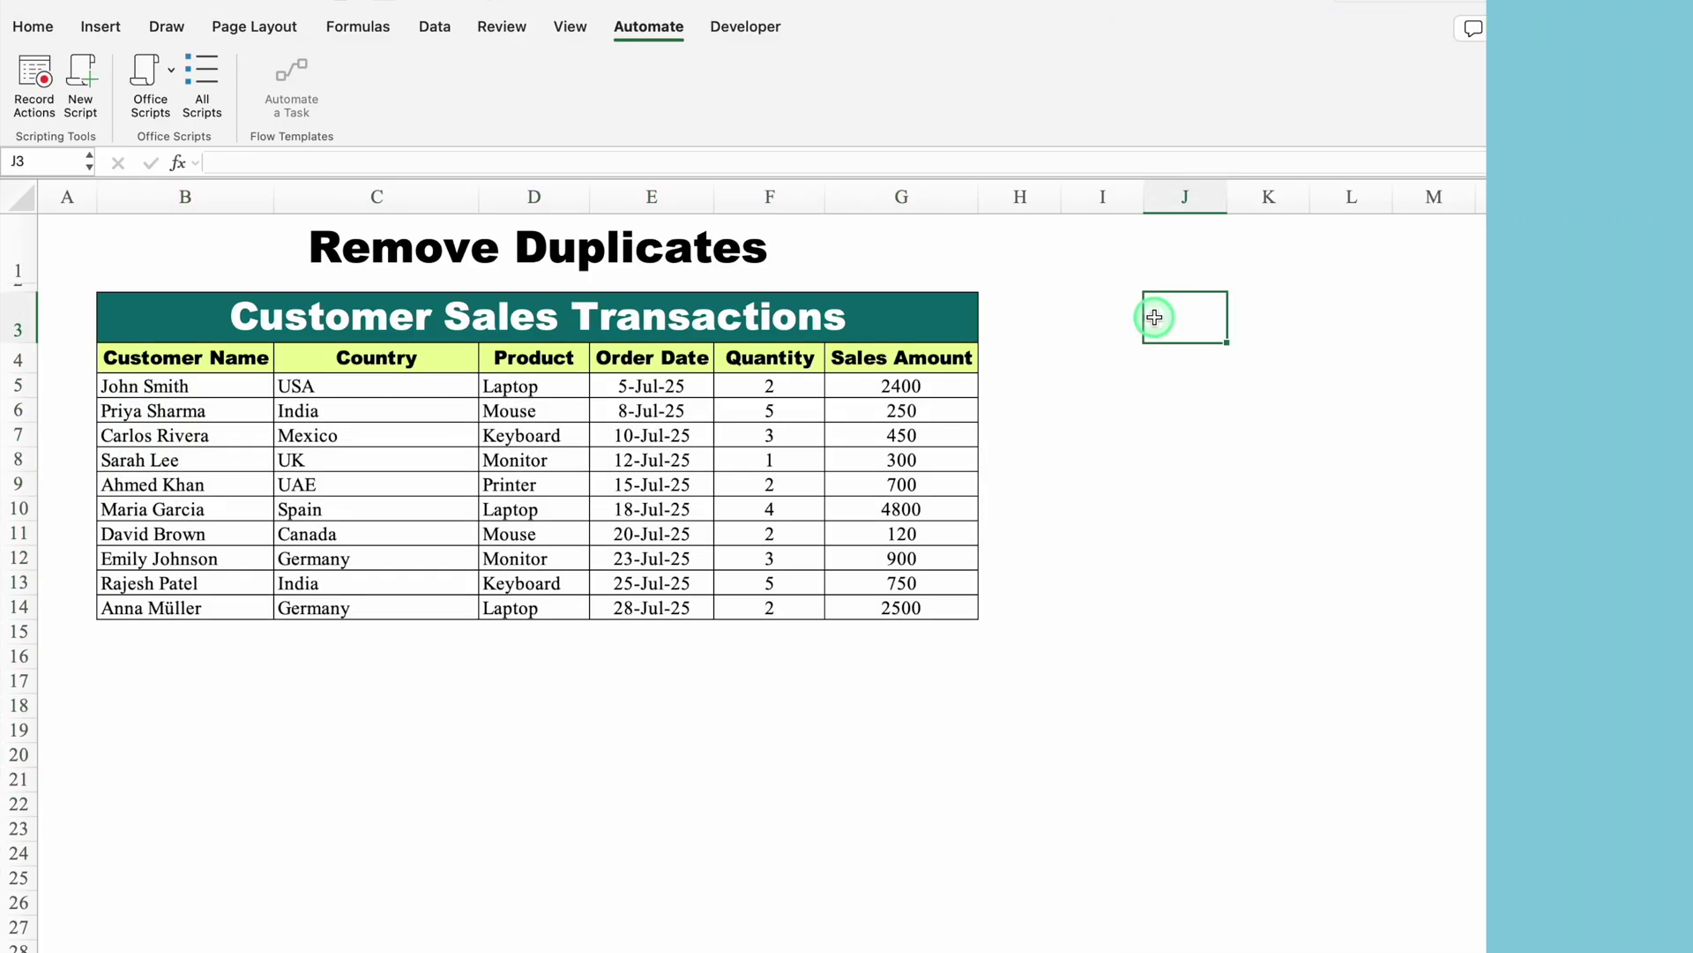
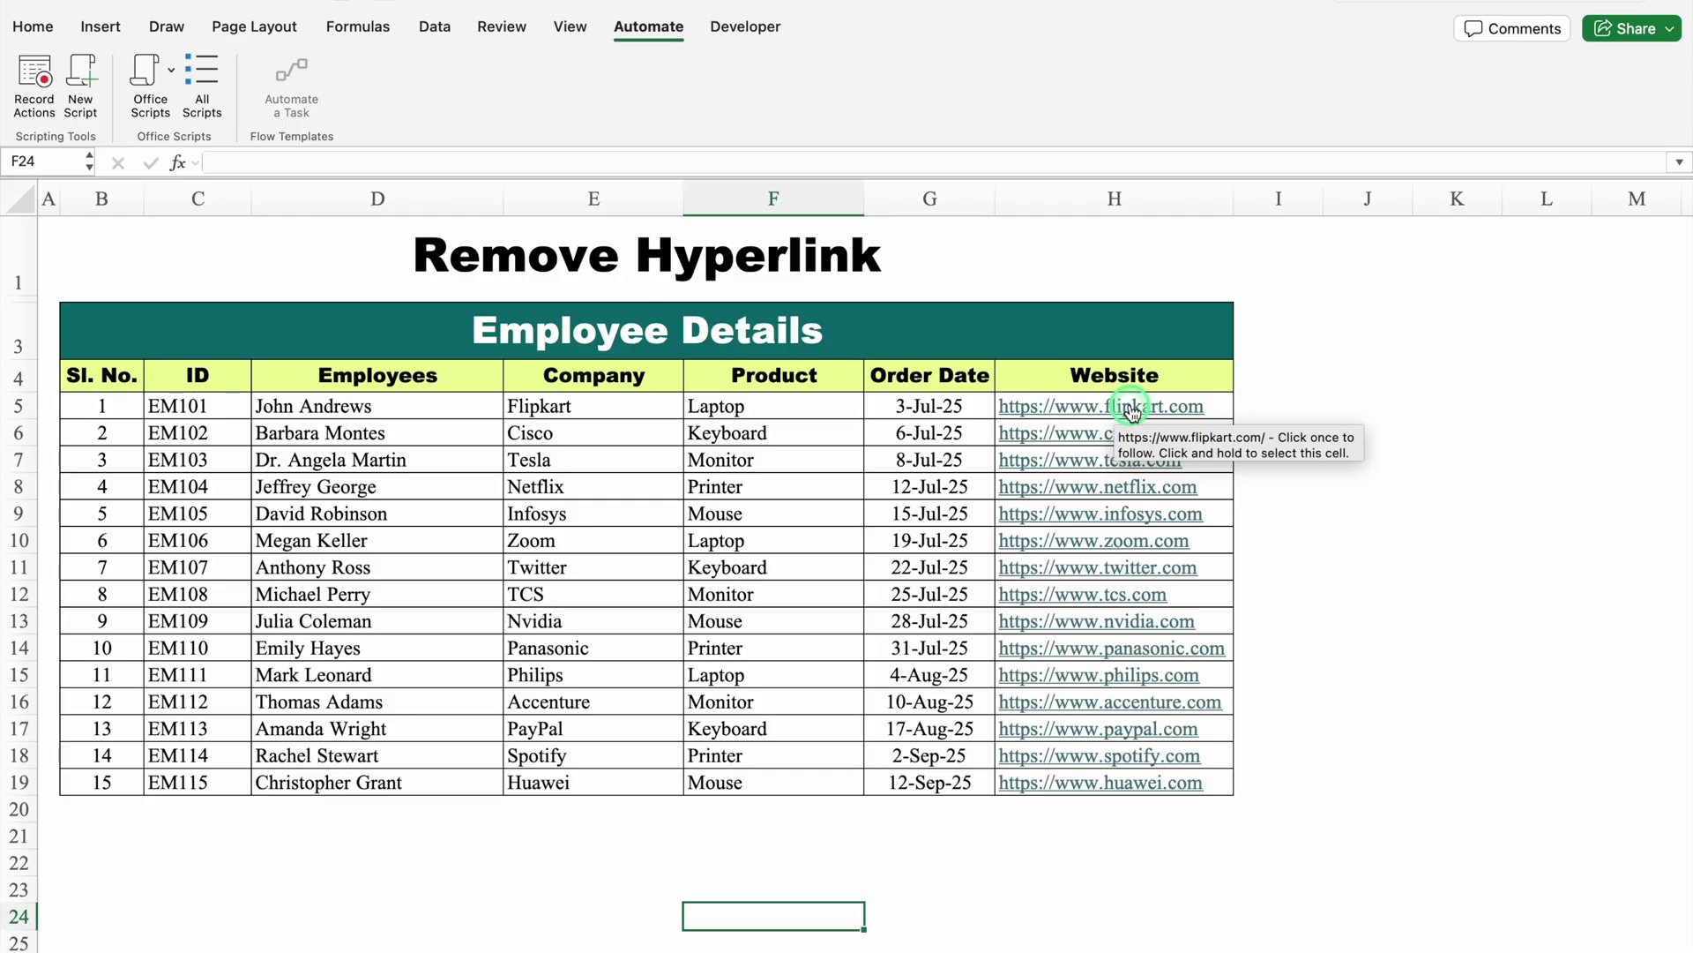
# - Select the Website links H5:H19 on the Remove Hyperlink sheet and run the Remove Hyperlinks from Sheet sample
pyautogui.moveTo(1209, 408); pyautogui.dragTo(1217, 783)
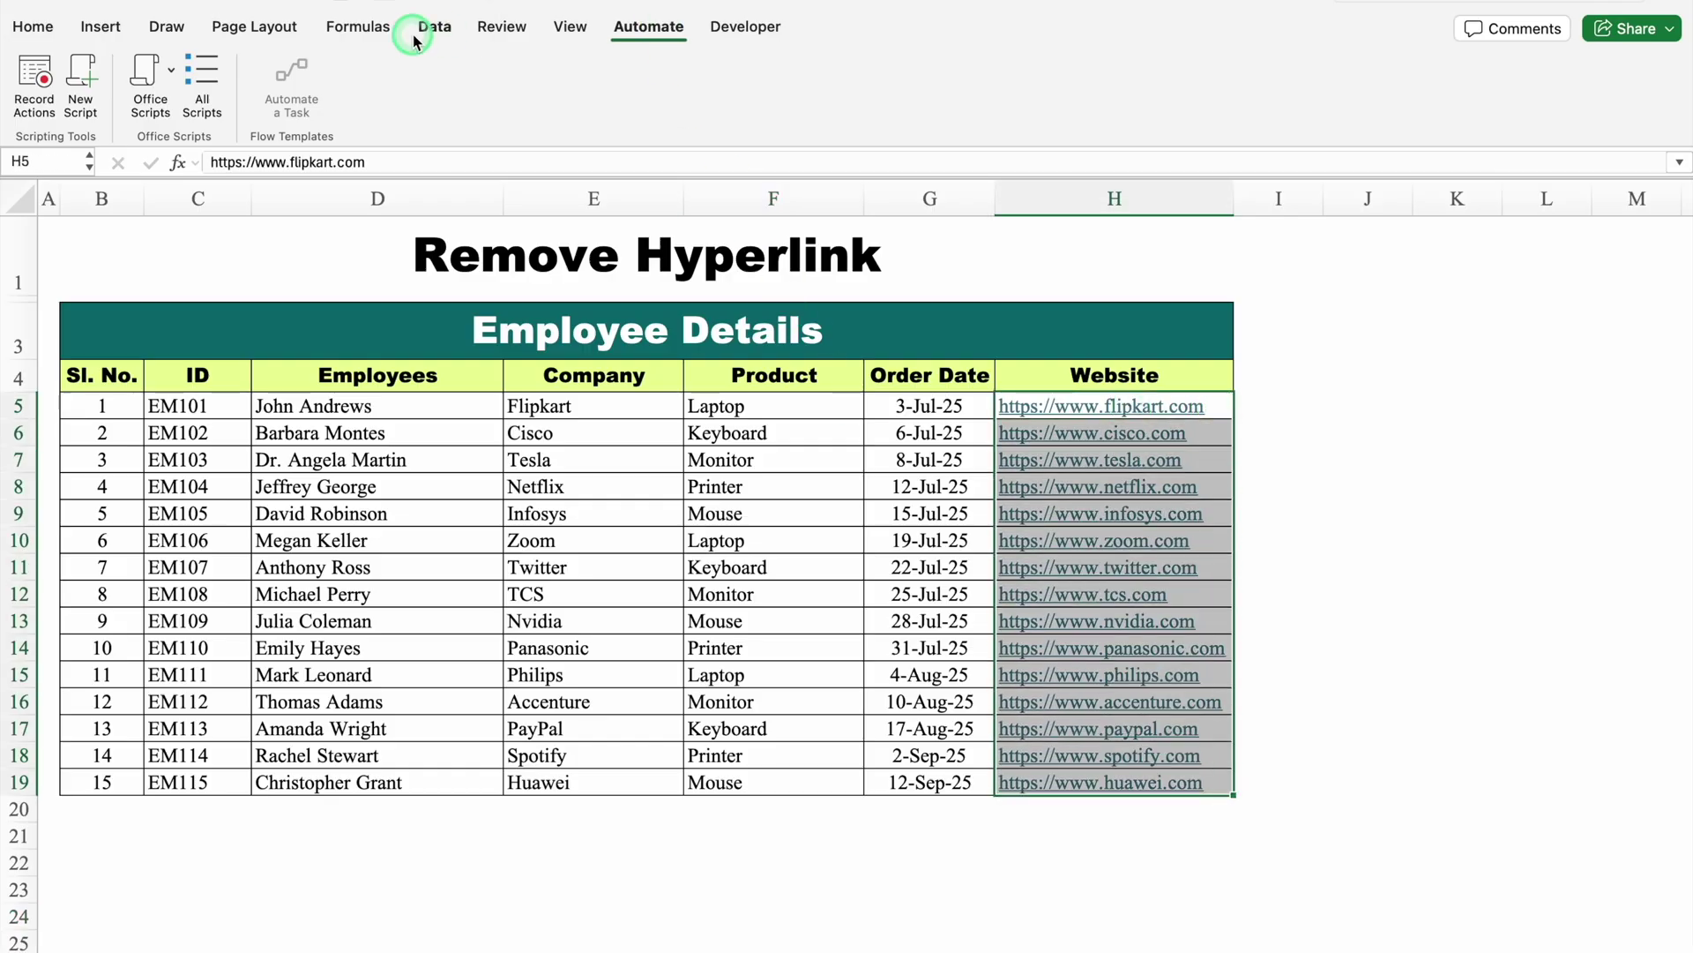
pyautogui.click(213, 75)
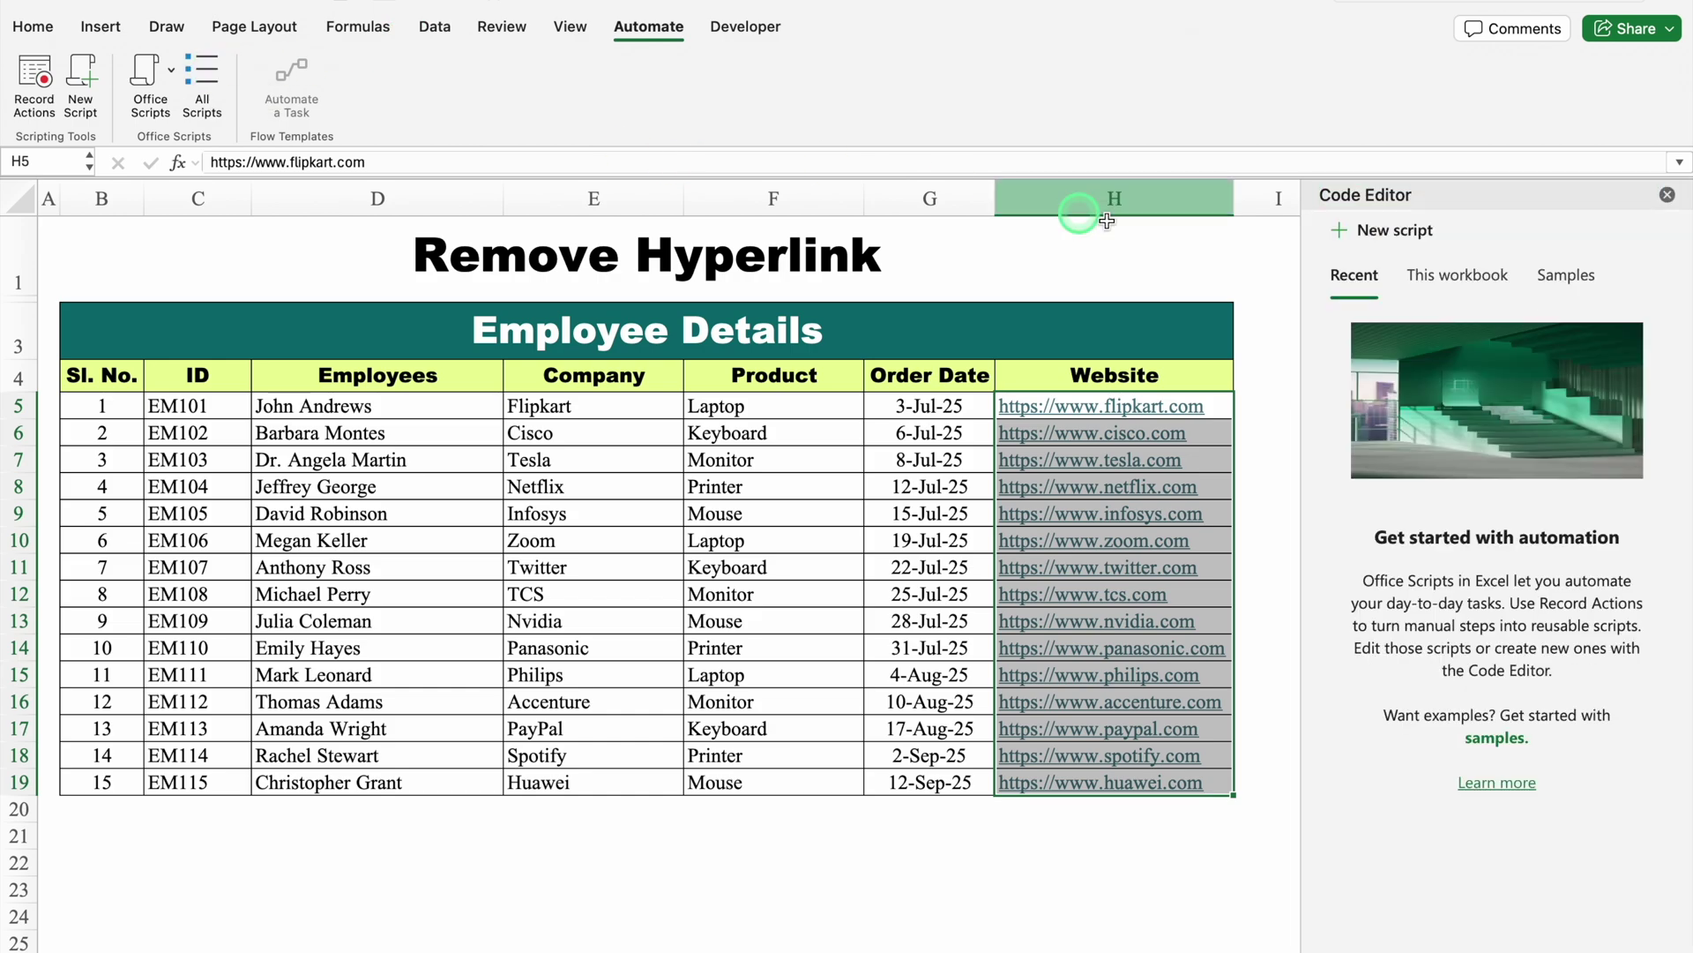
pyautogui.click(1574, 281)
pyautogui.moveTo(1576, 573)
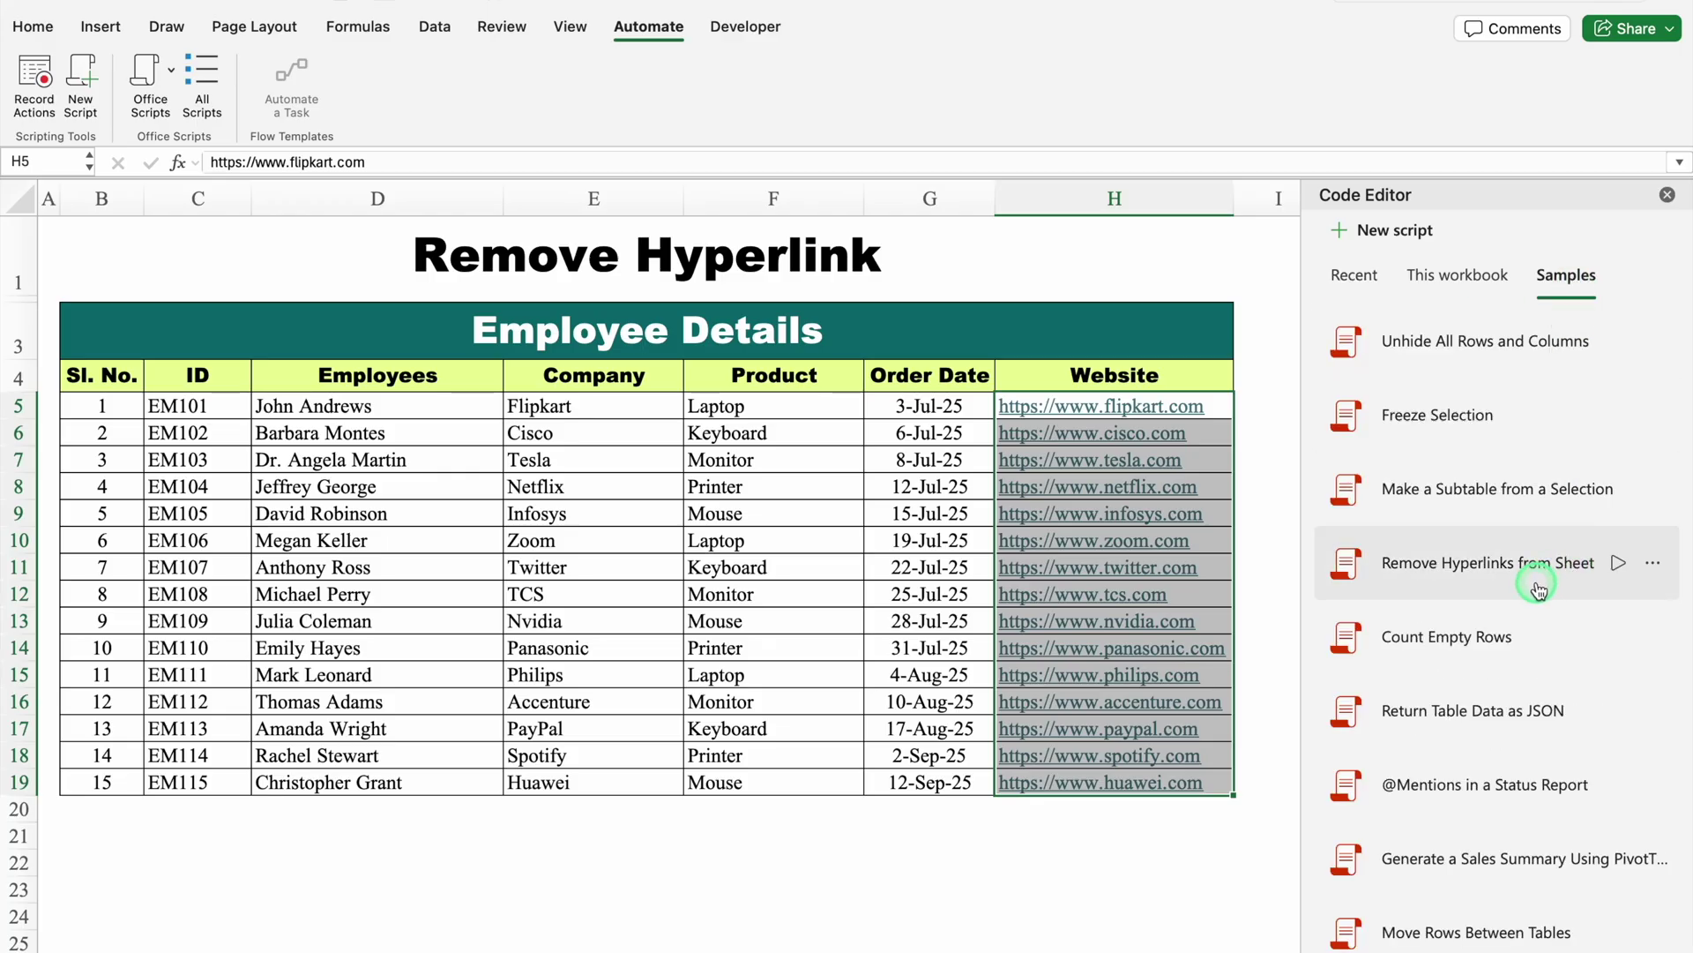
pyautogui.click(1619, 563)
pyautogui.click(1261, 513)
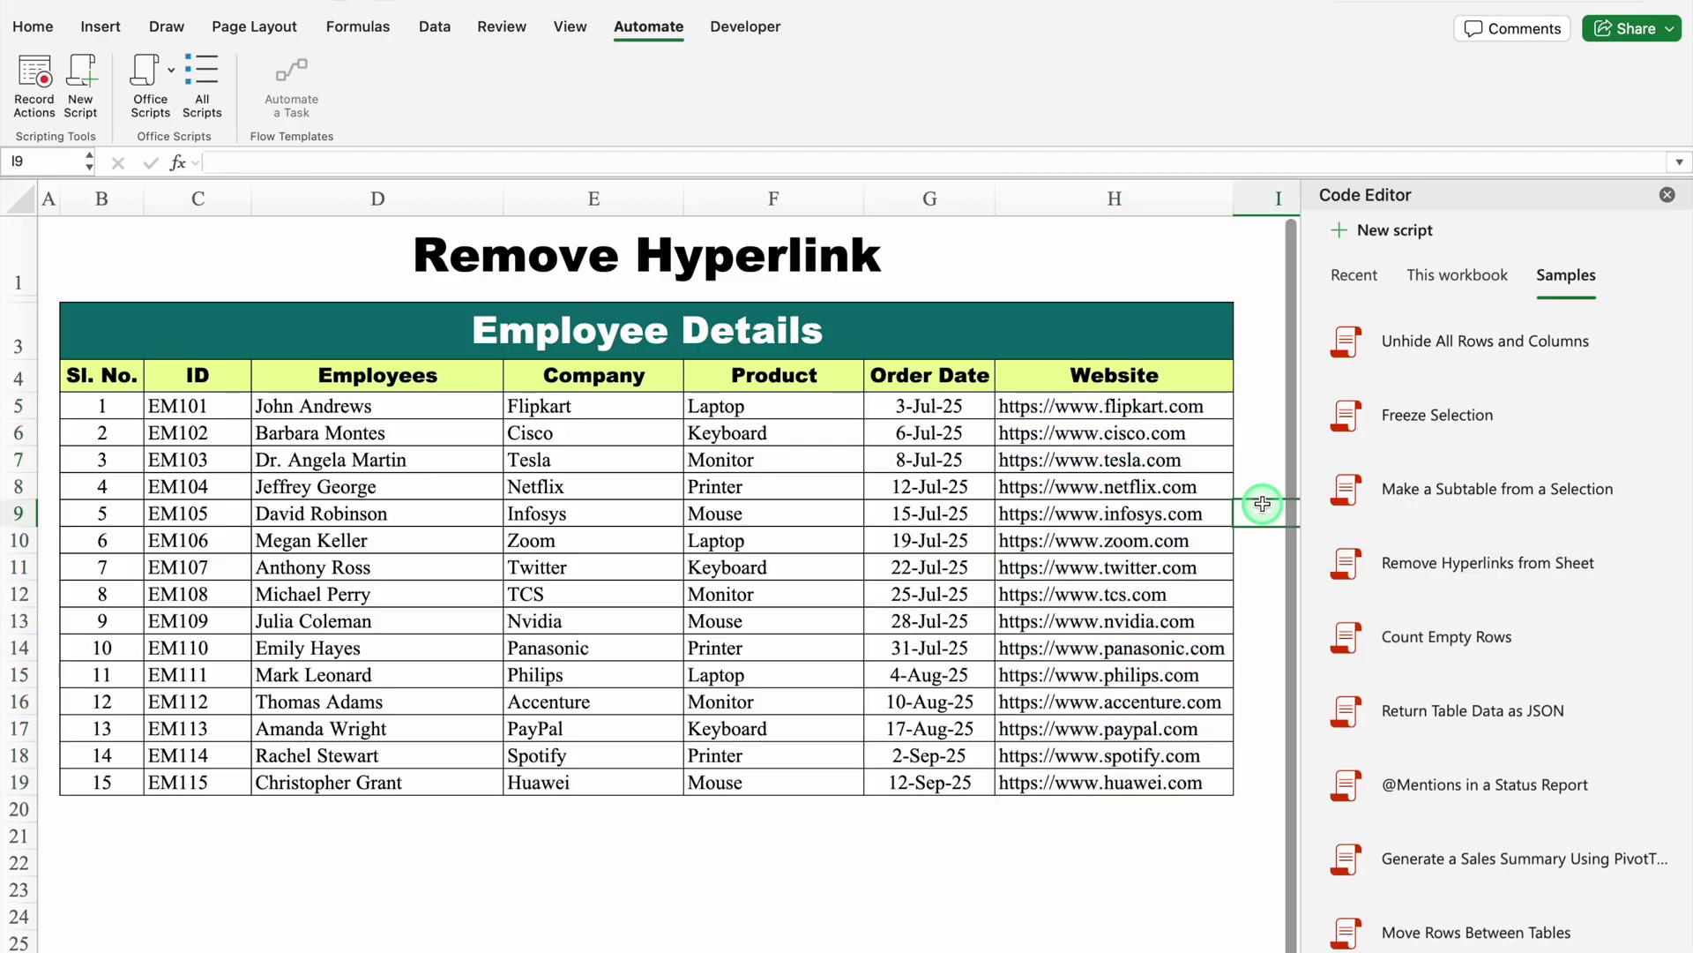
# - Check the upper cells of the Website column one by one for remaining hyperlinks
pyautogui.click(1063, 408)
pyautogui.click(1072, 433)
pyautogui.click(1076, 459)
pyautogui.click(1078, 485)
pyautogui.click(1078, 534)
pyautogui.click(1119, 566)
pyautogui.click(1129, 596)
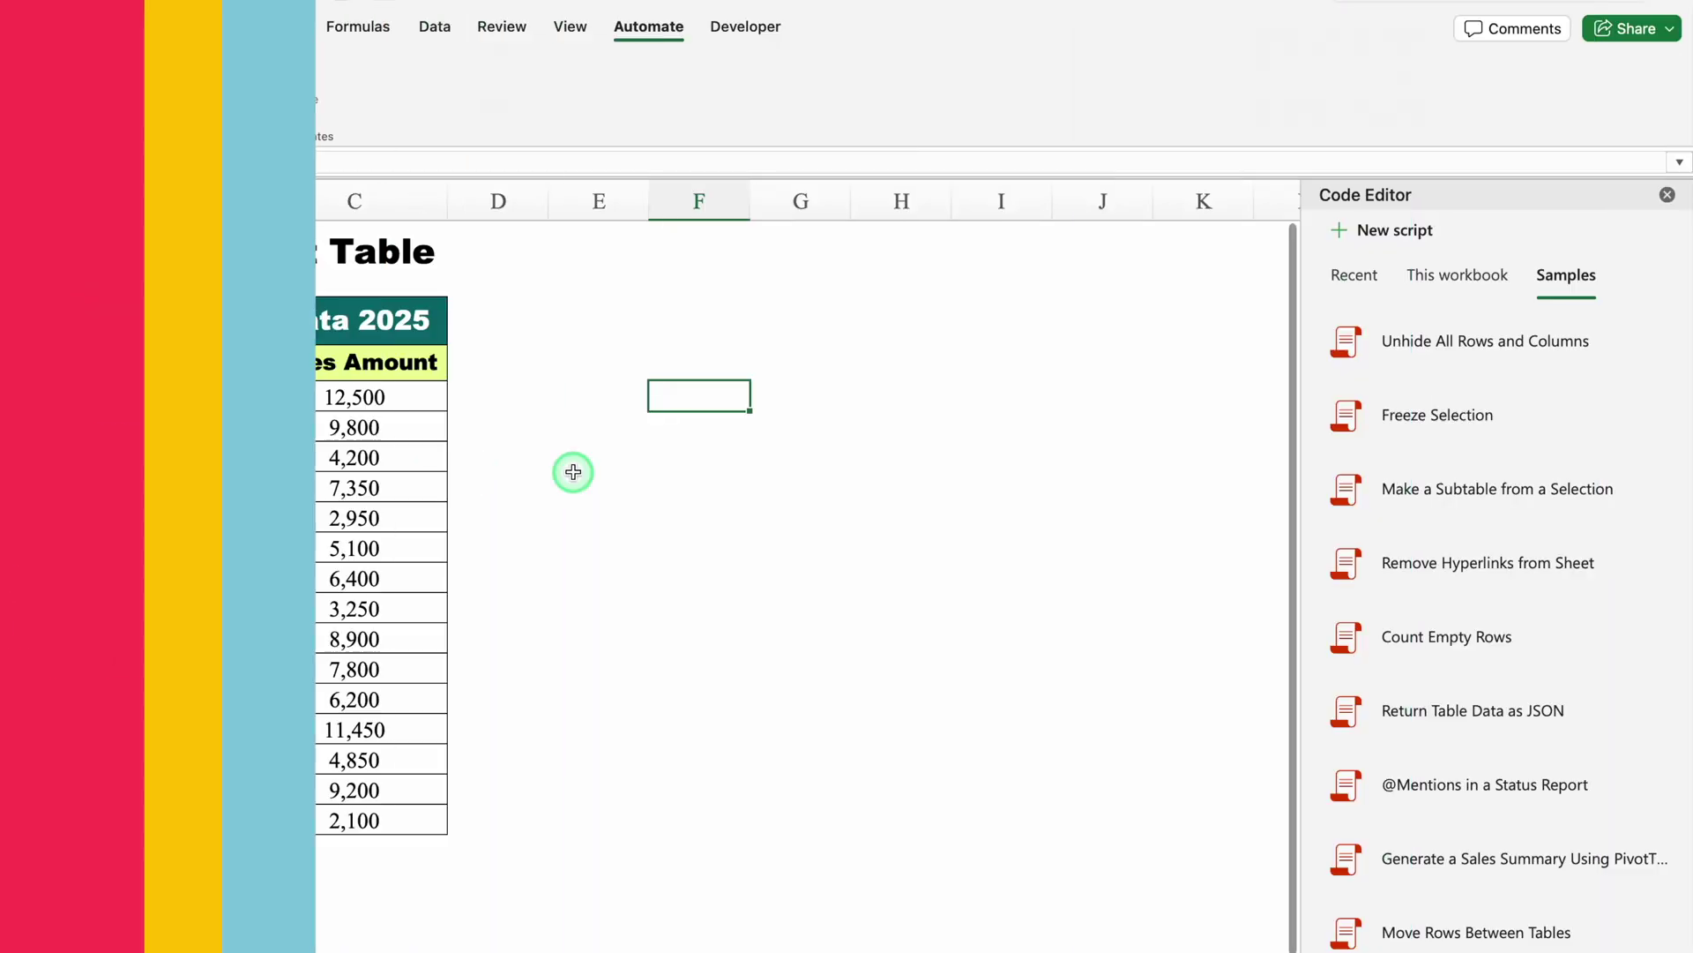
# - Select the Global Sales Data range B4:C19 and view the Create a New PivotTable from a Table sample in an enlarged floating Code Editor
pyautogui.moveTo(164, 361); pyautogui.dragTo(379, 825)
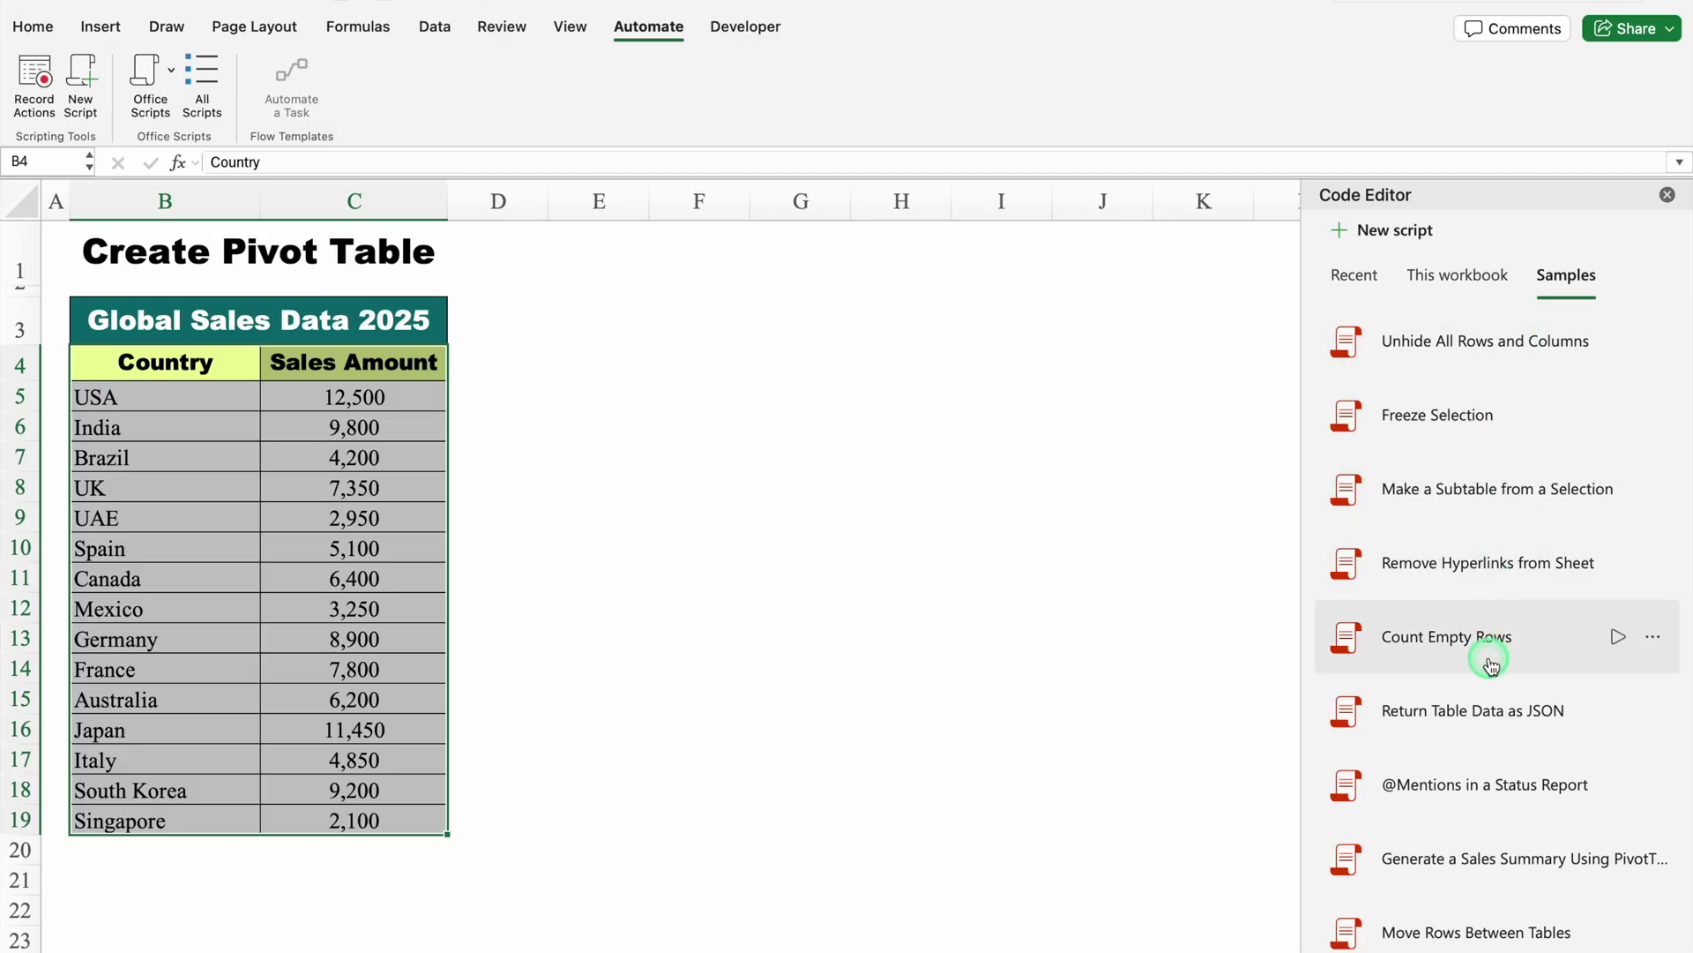
pyautogui.moveTo(1600, 192); pyautogui.dragTo(1397, 29)
pyautogui.moveTo(1323, 653); pyautogui.dragTo(1406, 918)
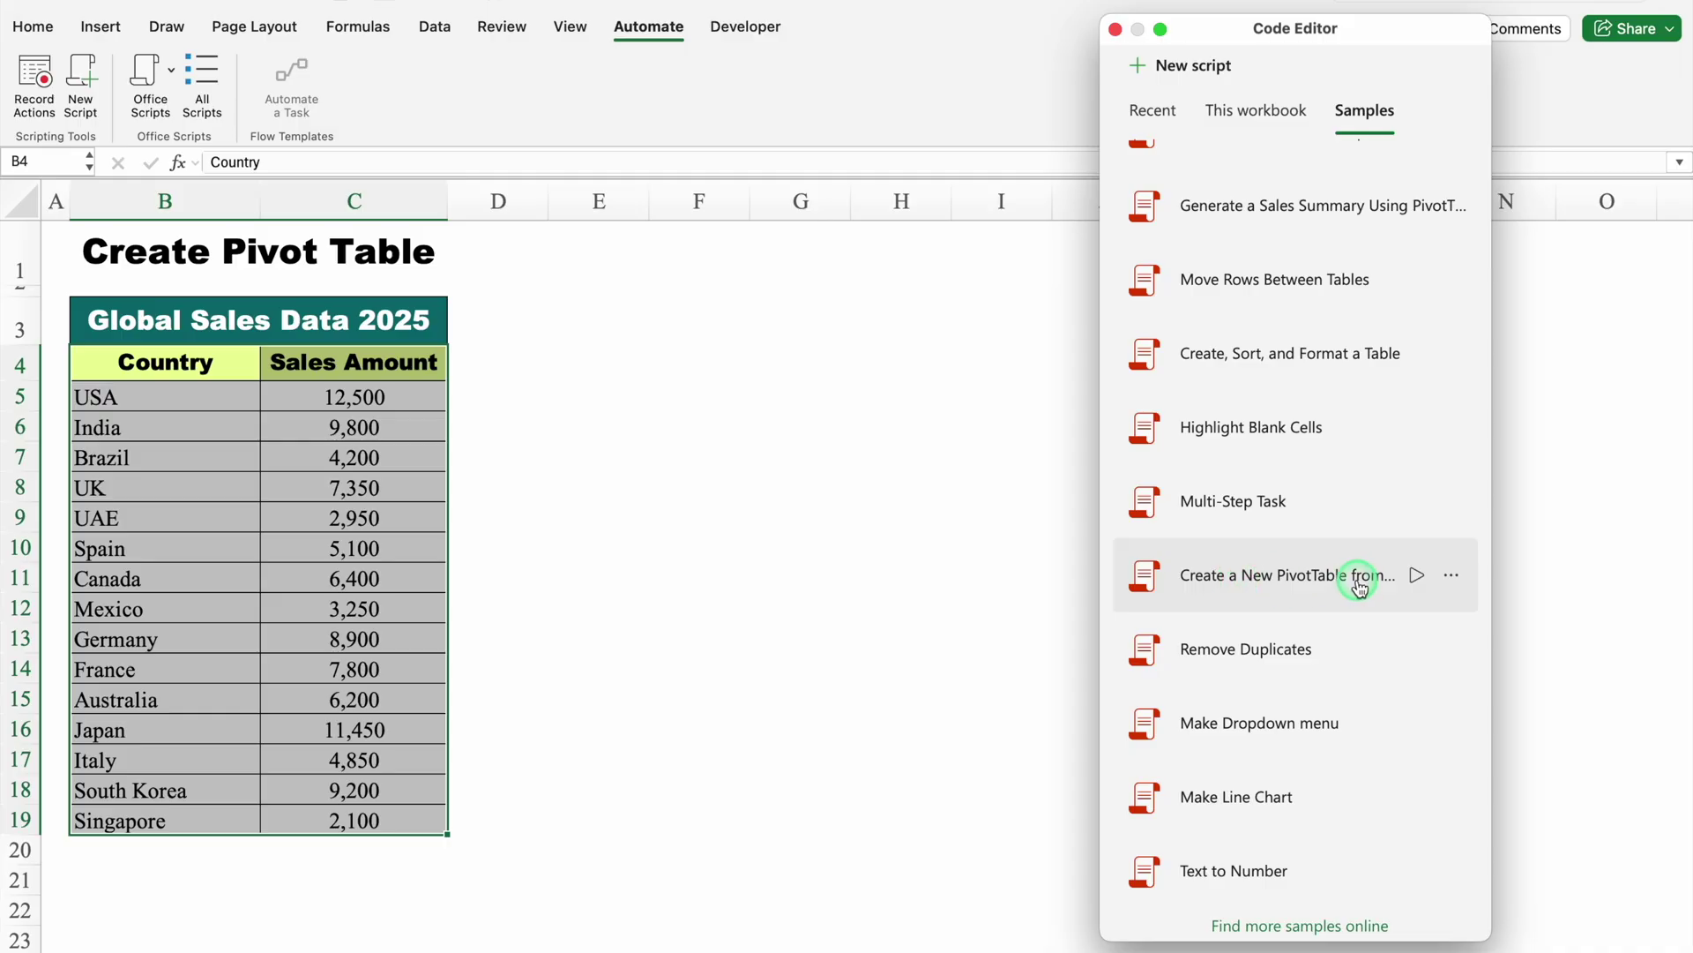
pyautogui.click(1298, 578)
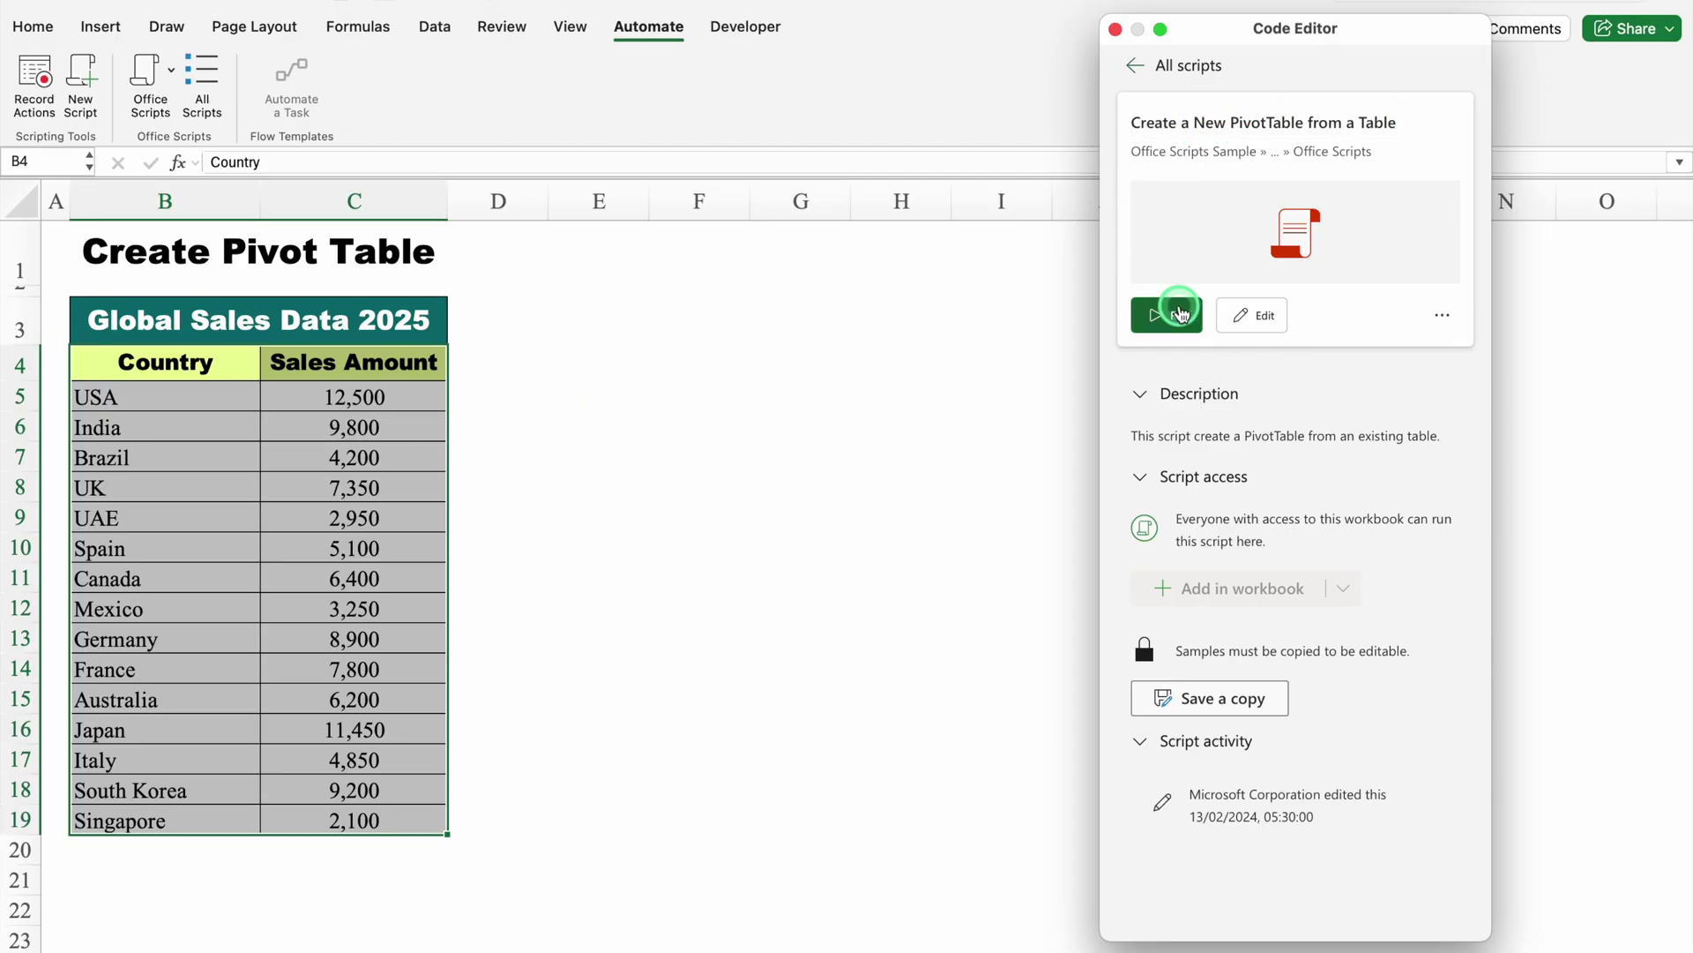
pyautogui.click(1135, 65)
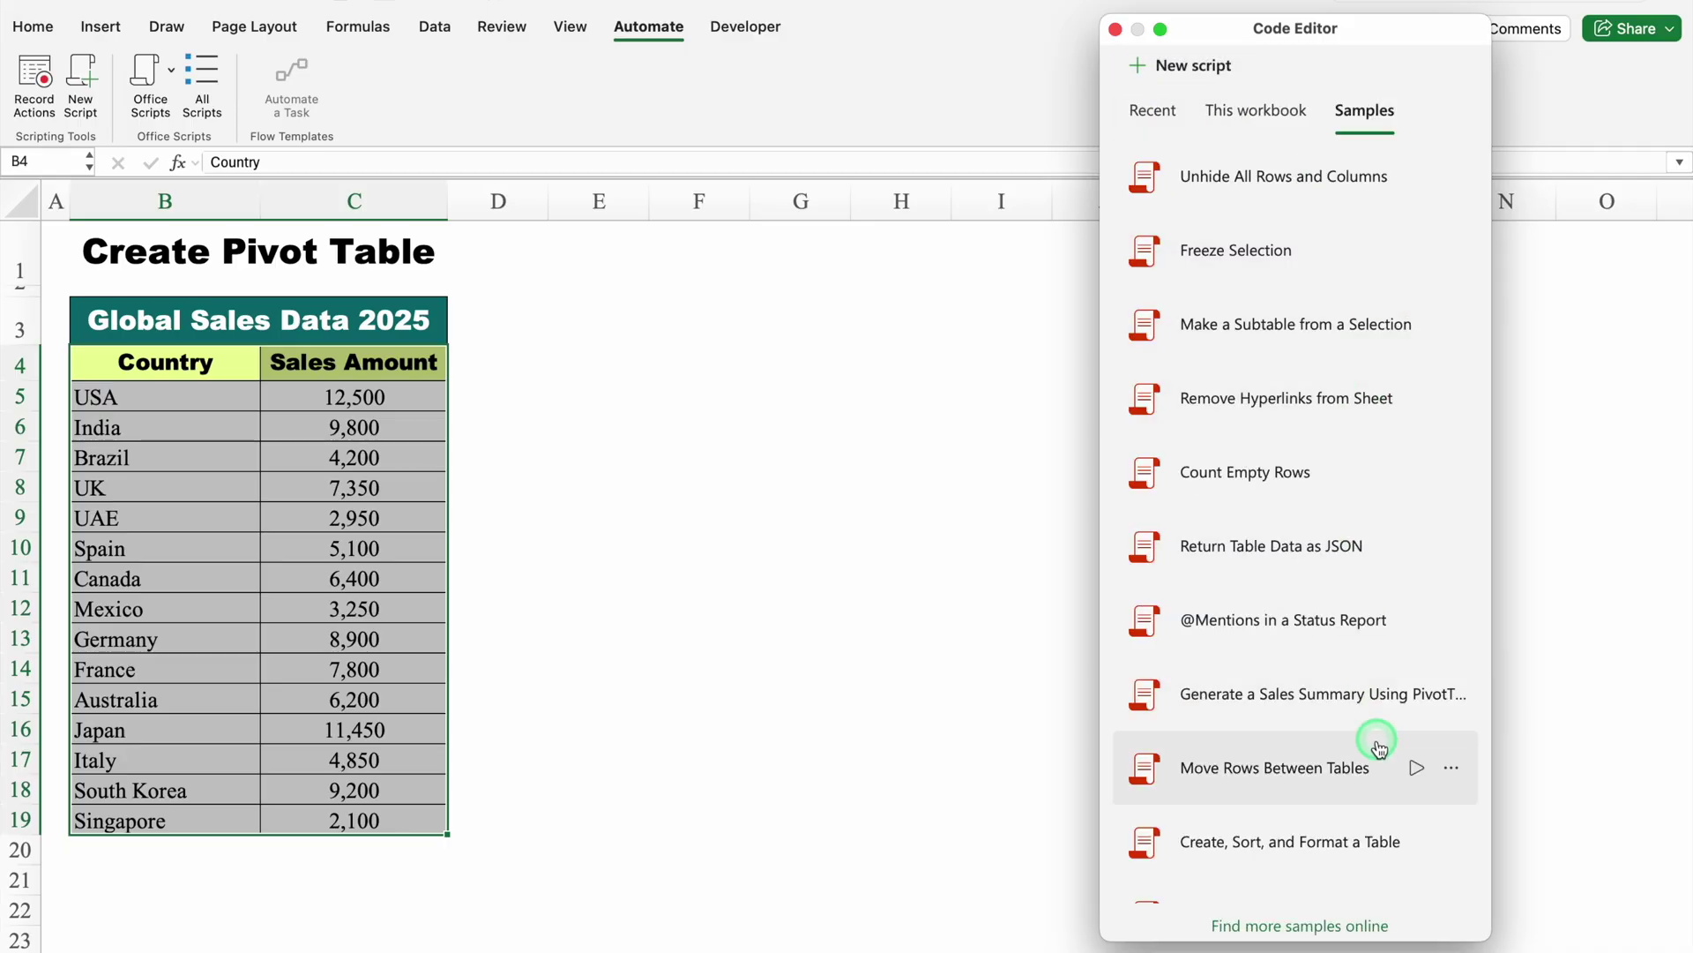
# - Open the Generate a Sales Summary Using PivotTables sample and run it to build its sample PivotTable
pyautogui.click(1309, 696)
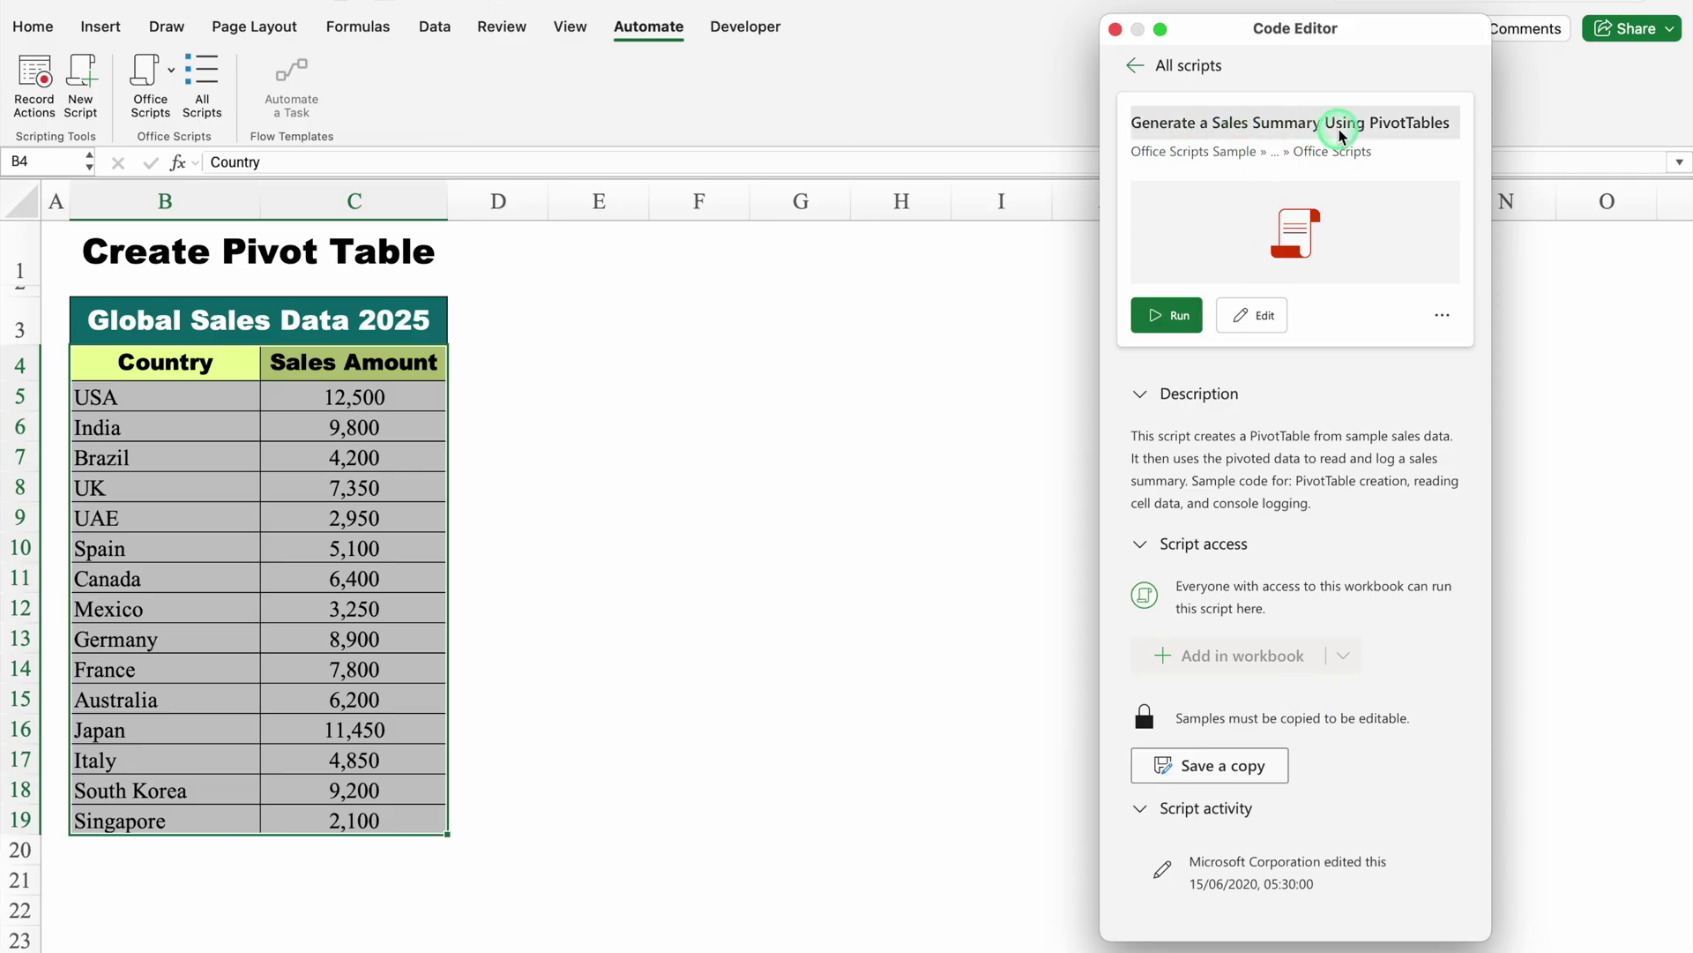
pyautogui.click(1168, 315)
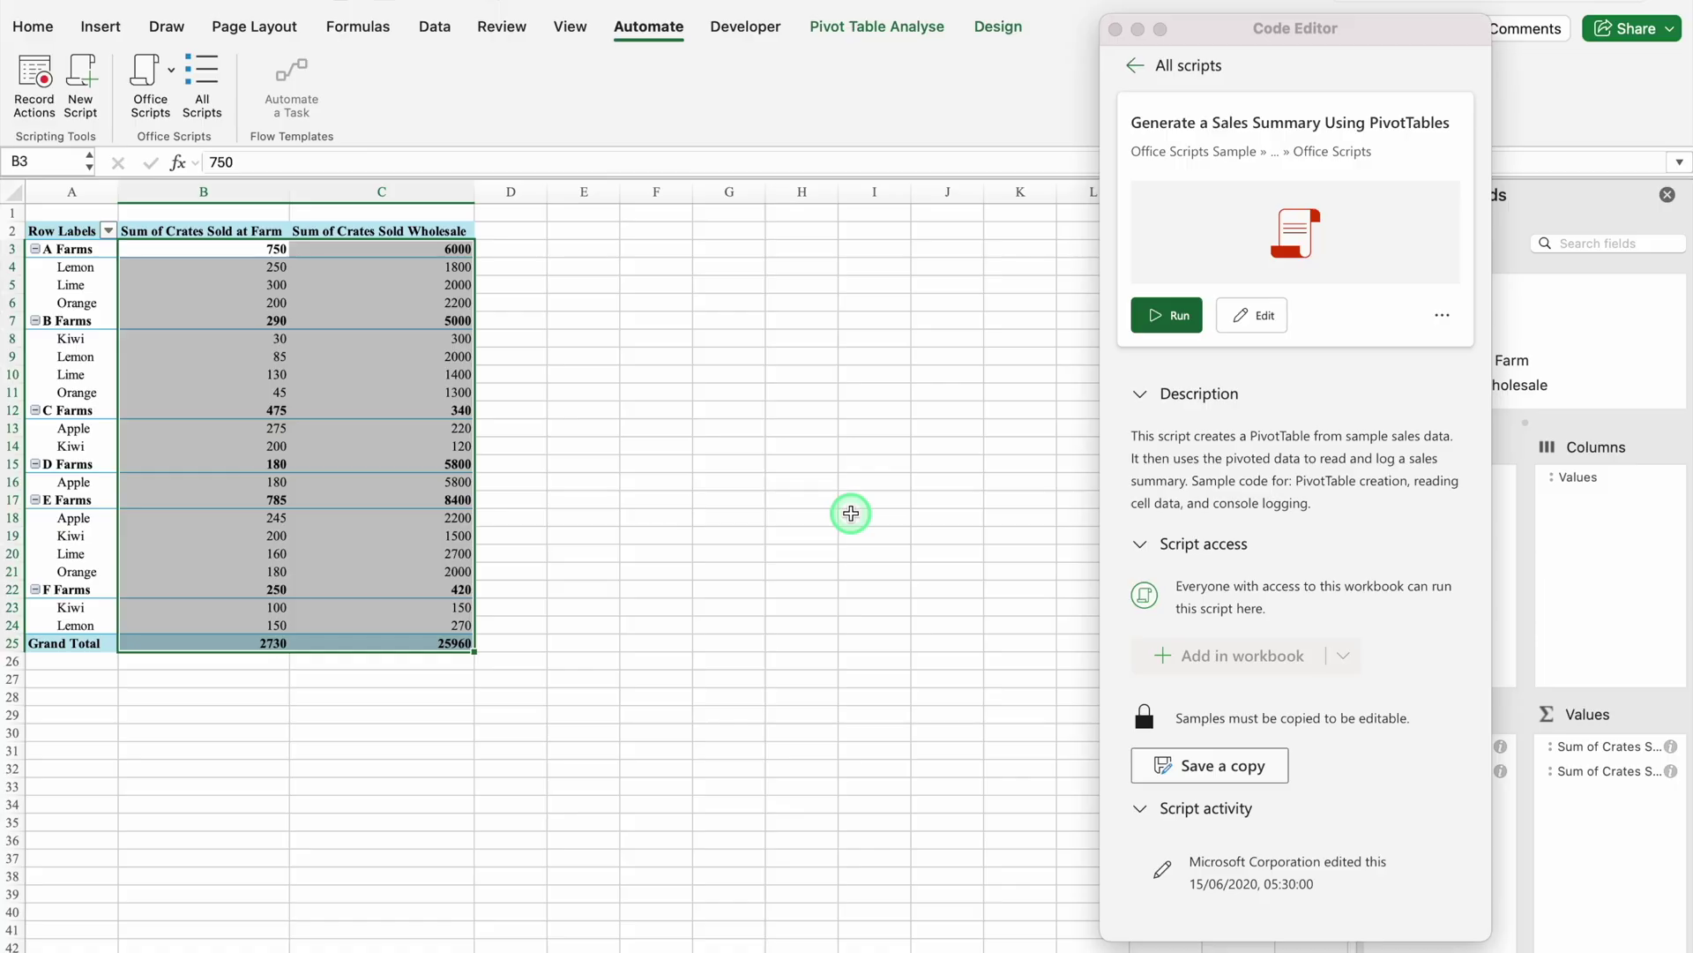
pyautogui.click(851, 513)
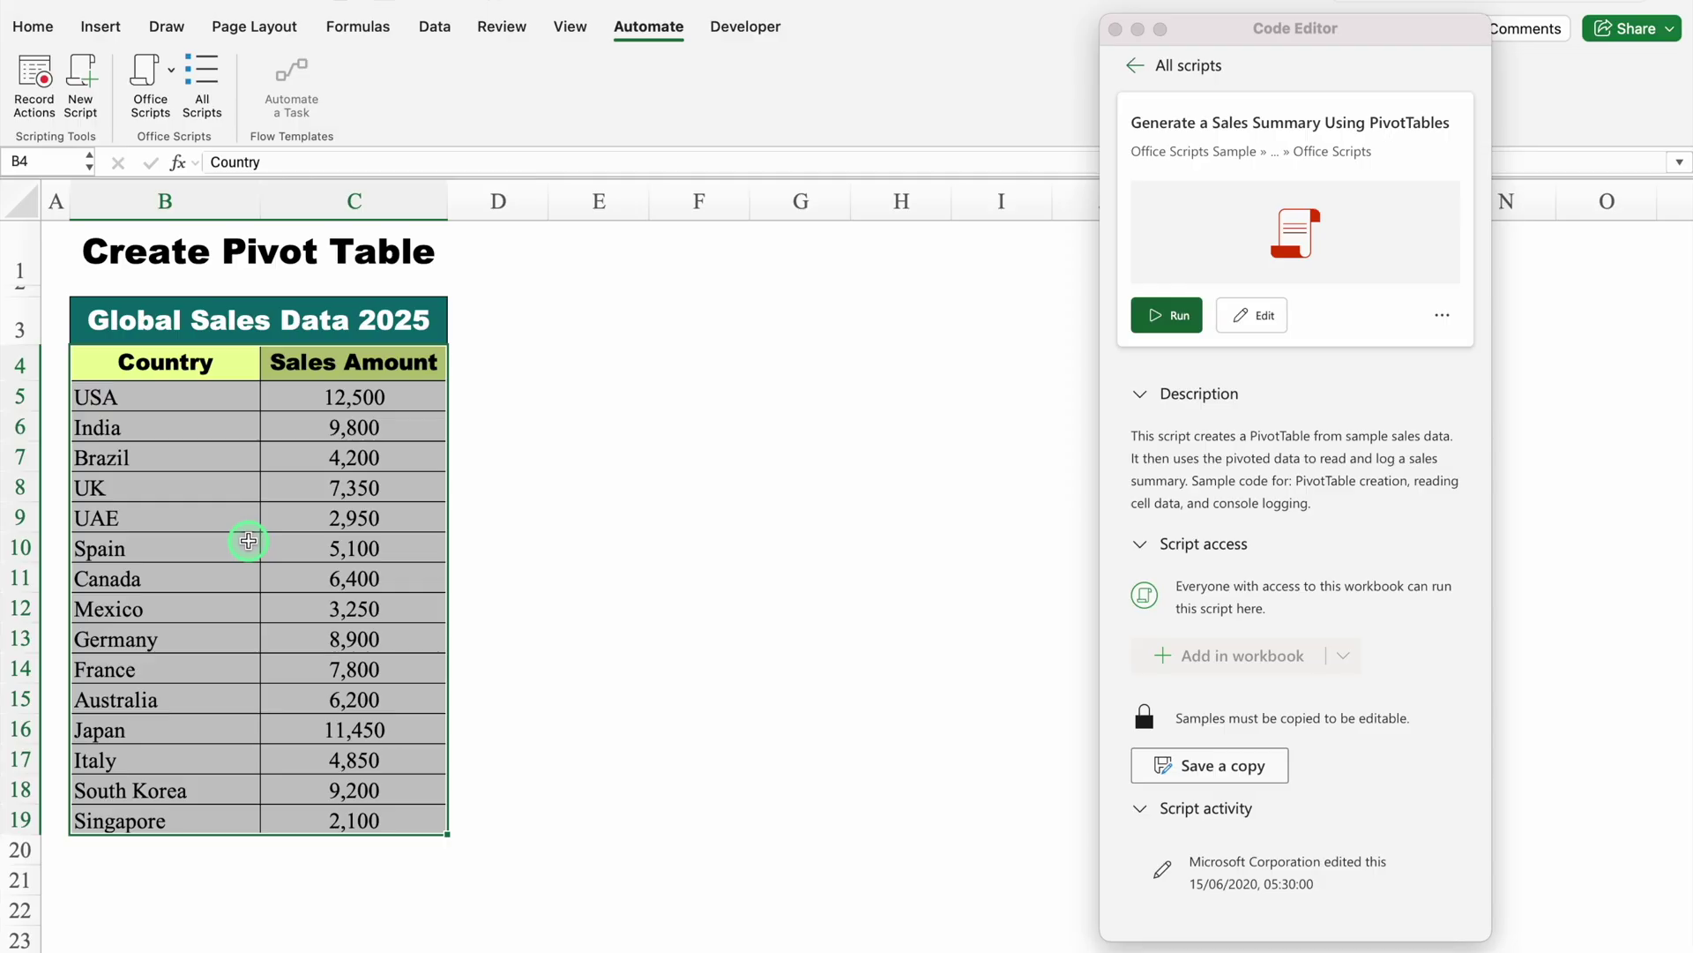
# - Convert the sales data range B4:C19 into a table with headers and close the Code Editor
pyautogui.hotkey('ctrl', 't')
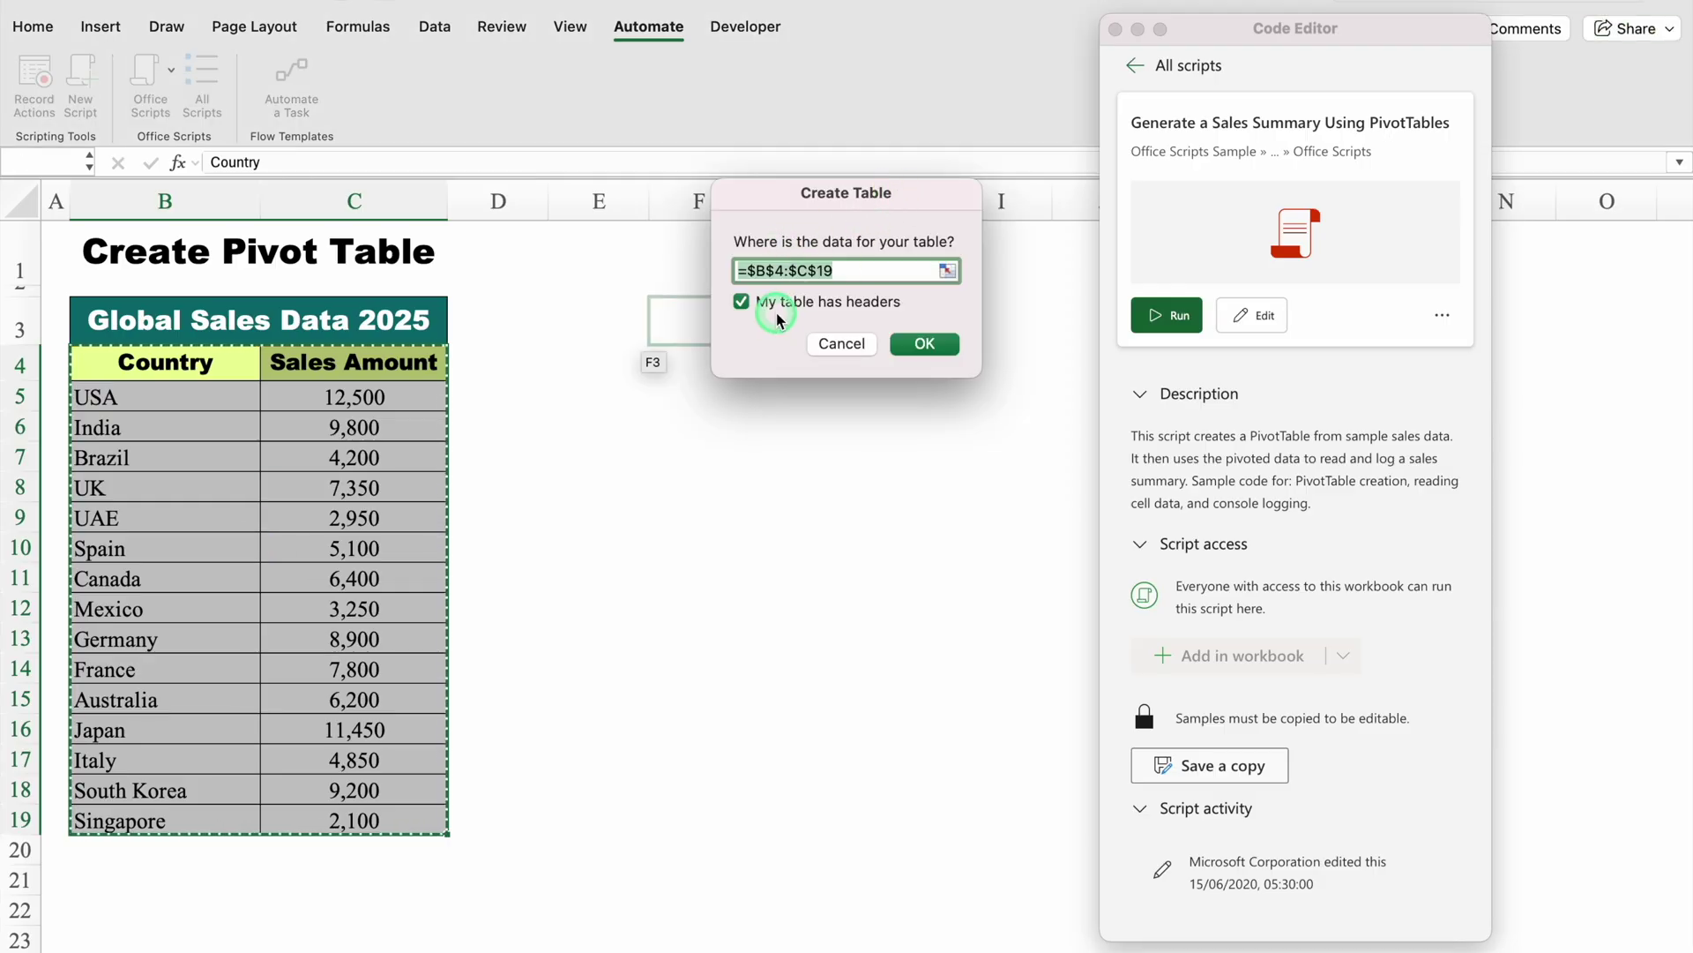
pyautogui.click(924, 343)
pyautogui.moveTo(1214, 41); pyautogui.dragTo(1434, 42)
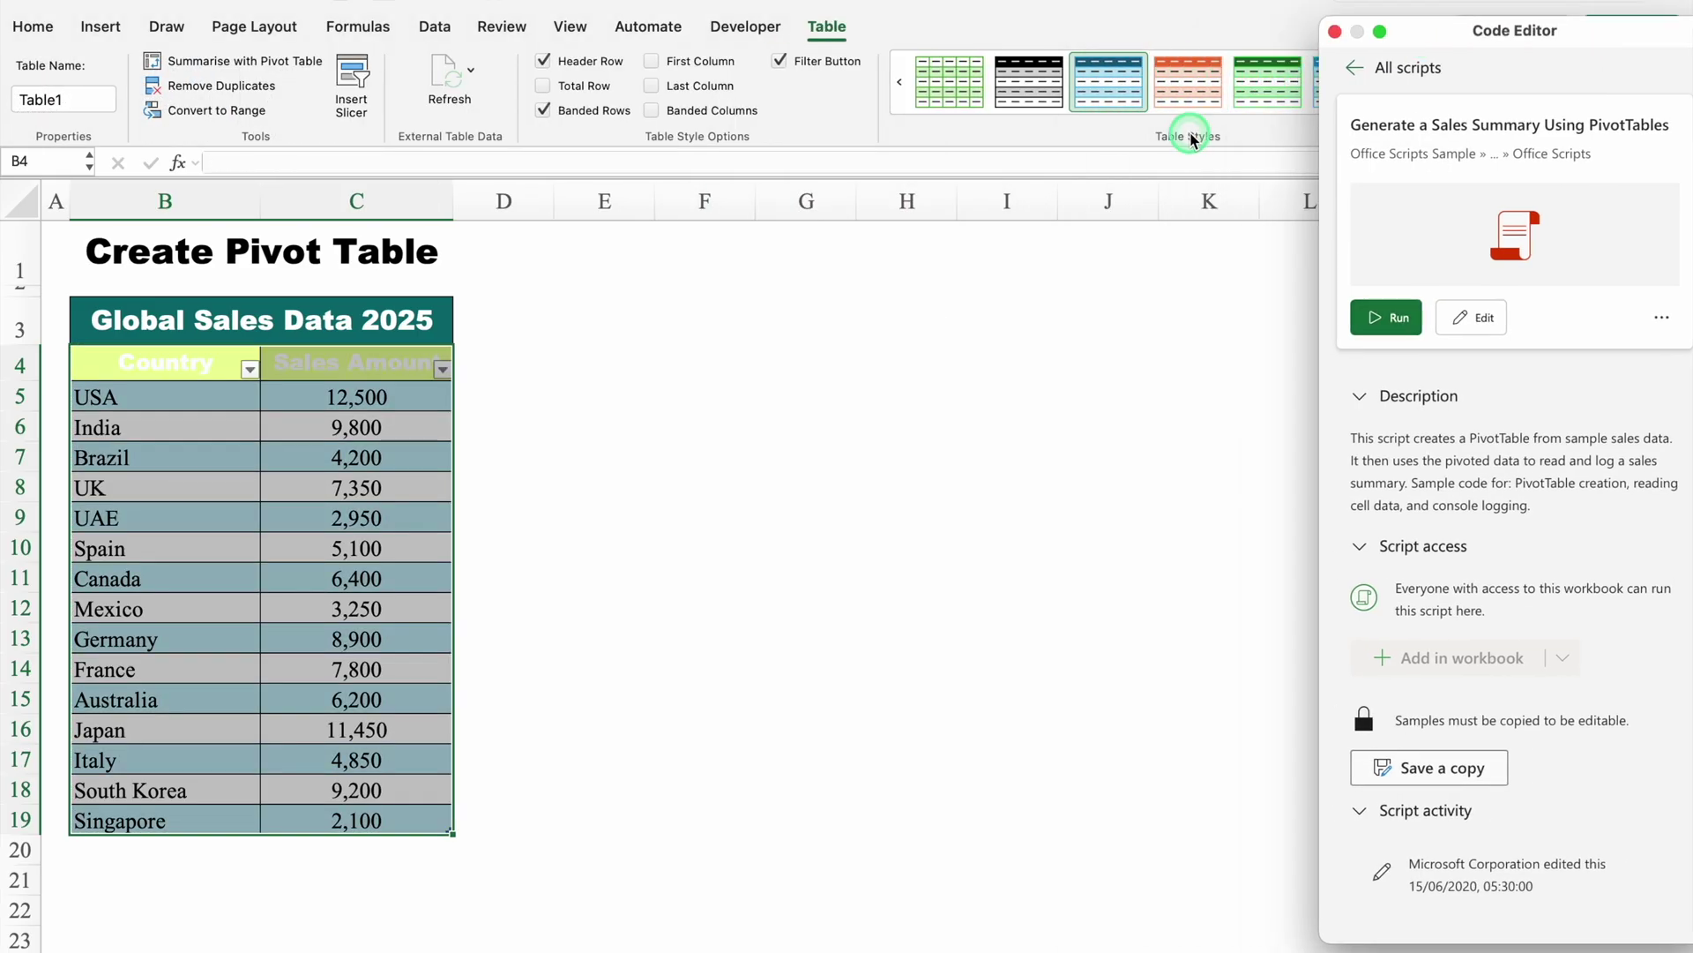
pyautogui.click(1336, 32)
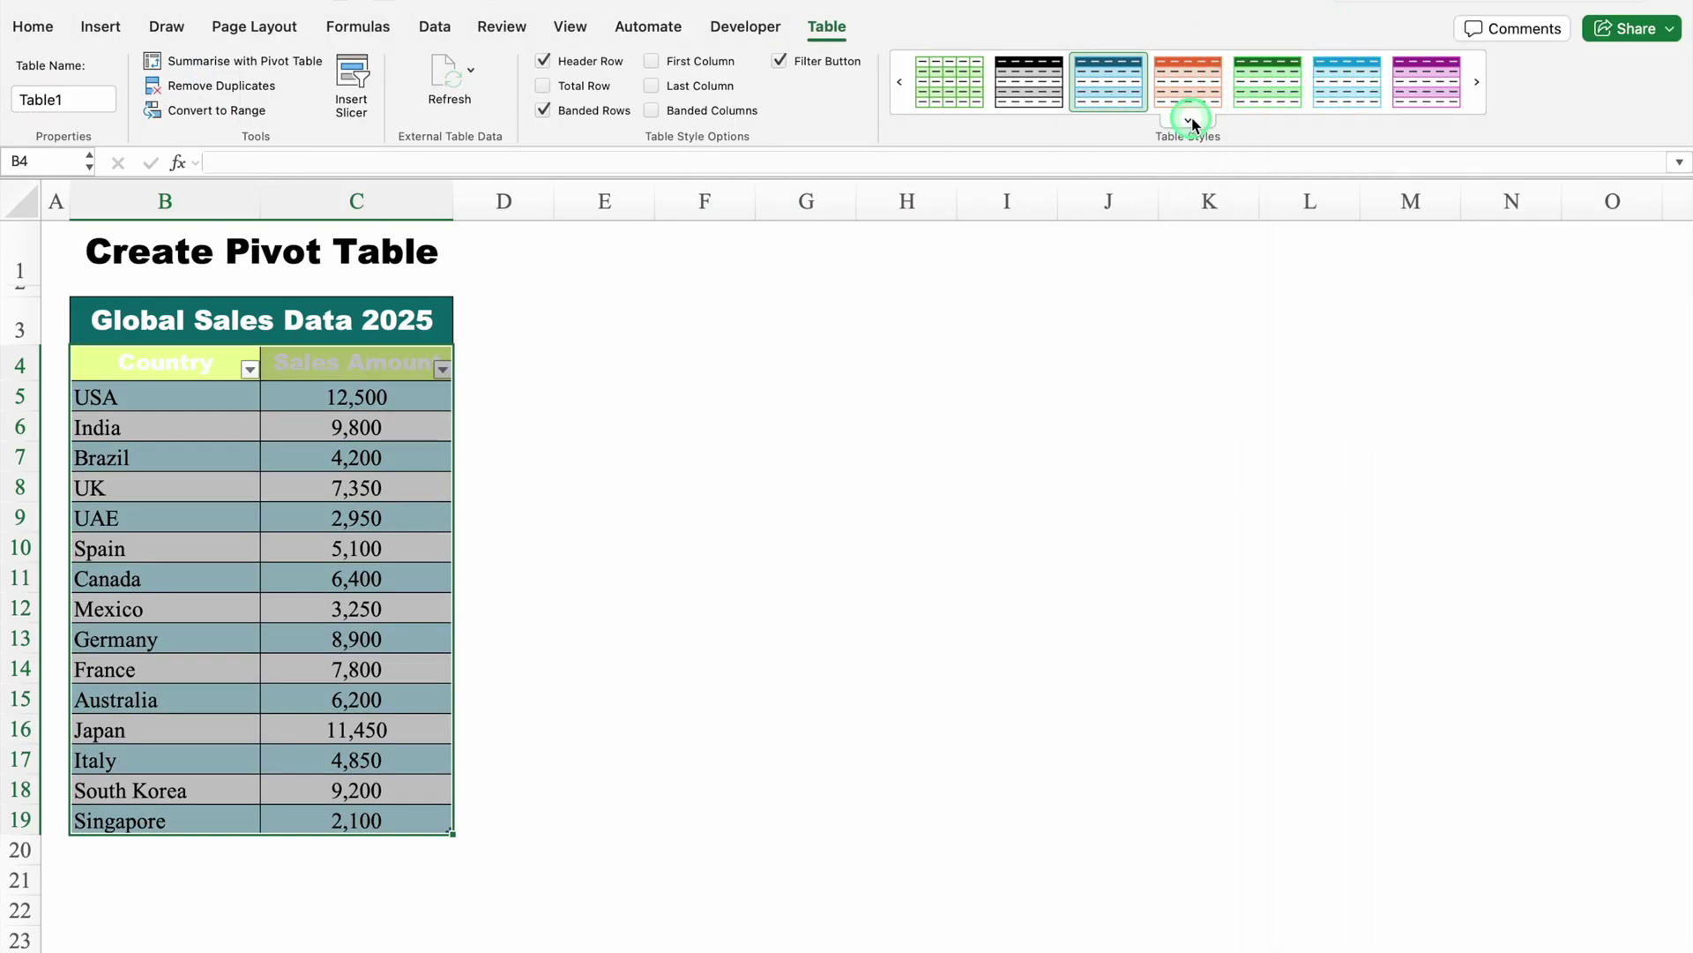
# - Apply the plain, unshaded Light table style to the sales table and deselect it
pyautogui.click(1189, 121)
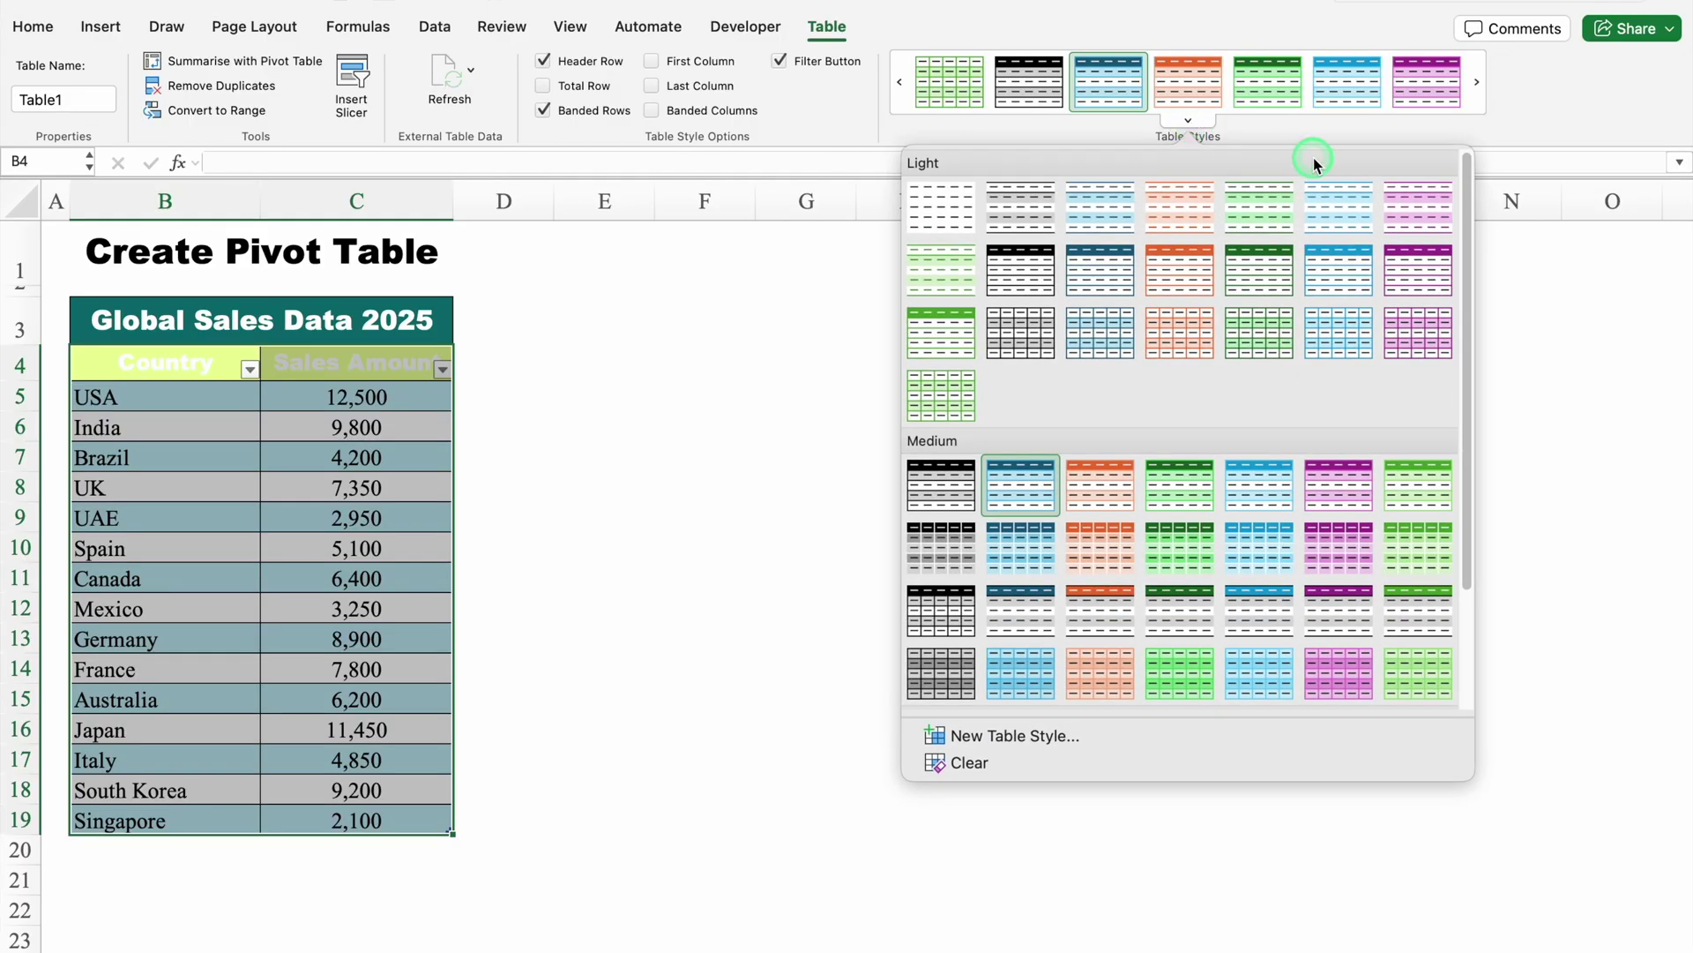
pyautogui.click(940, 226)
pyautogui.click(750, 489)
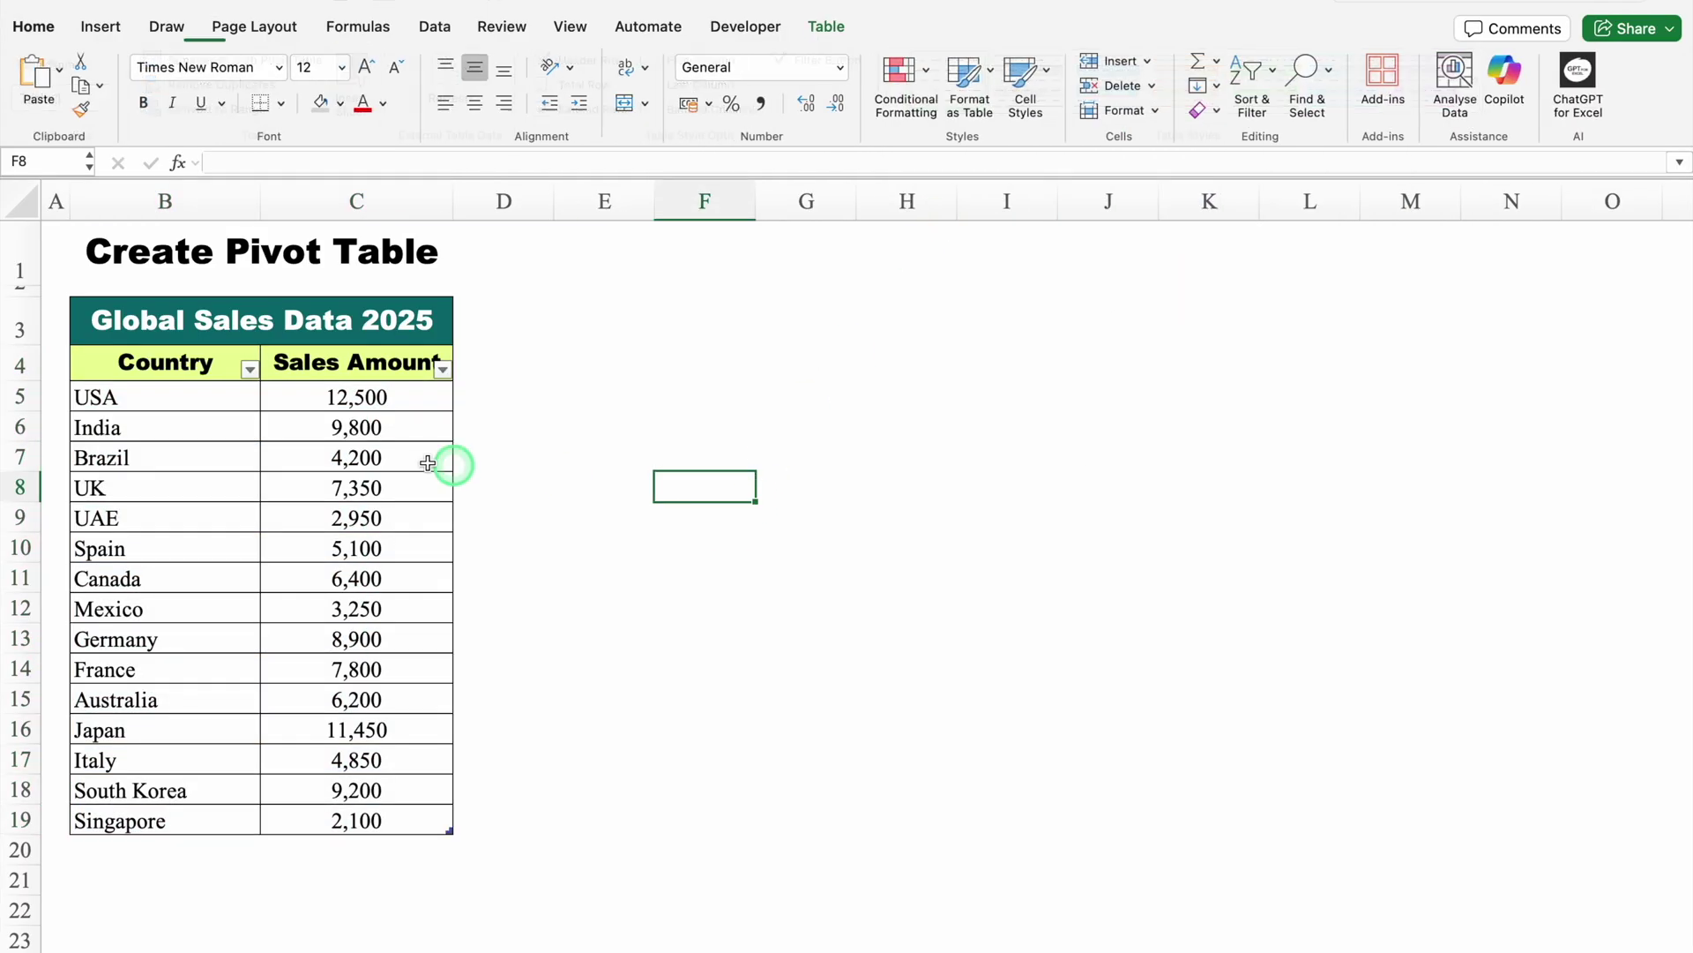
# - Select the Sales Amount header in the table and show the Office Scripts samples in a floating Code Editor
pyautogui.click(352, 365)
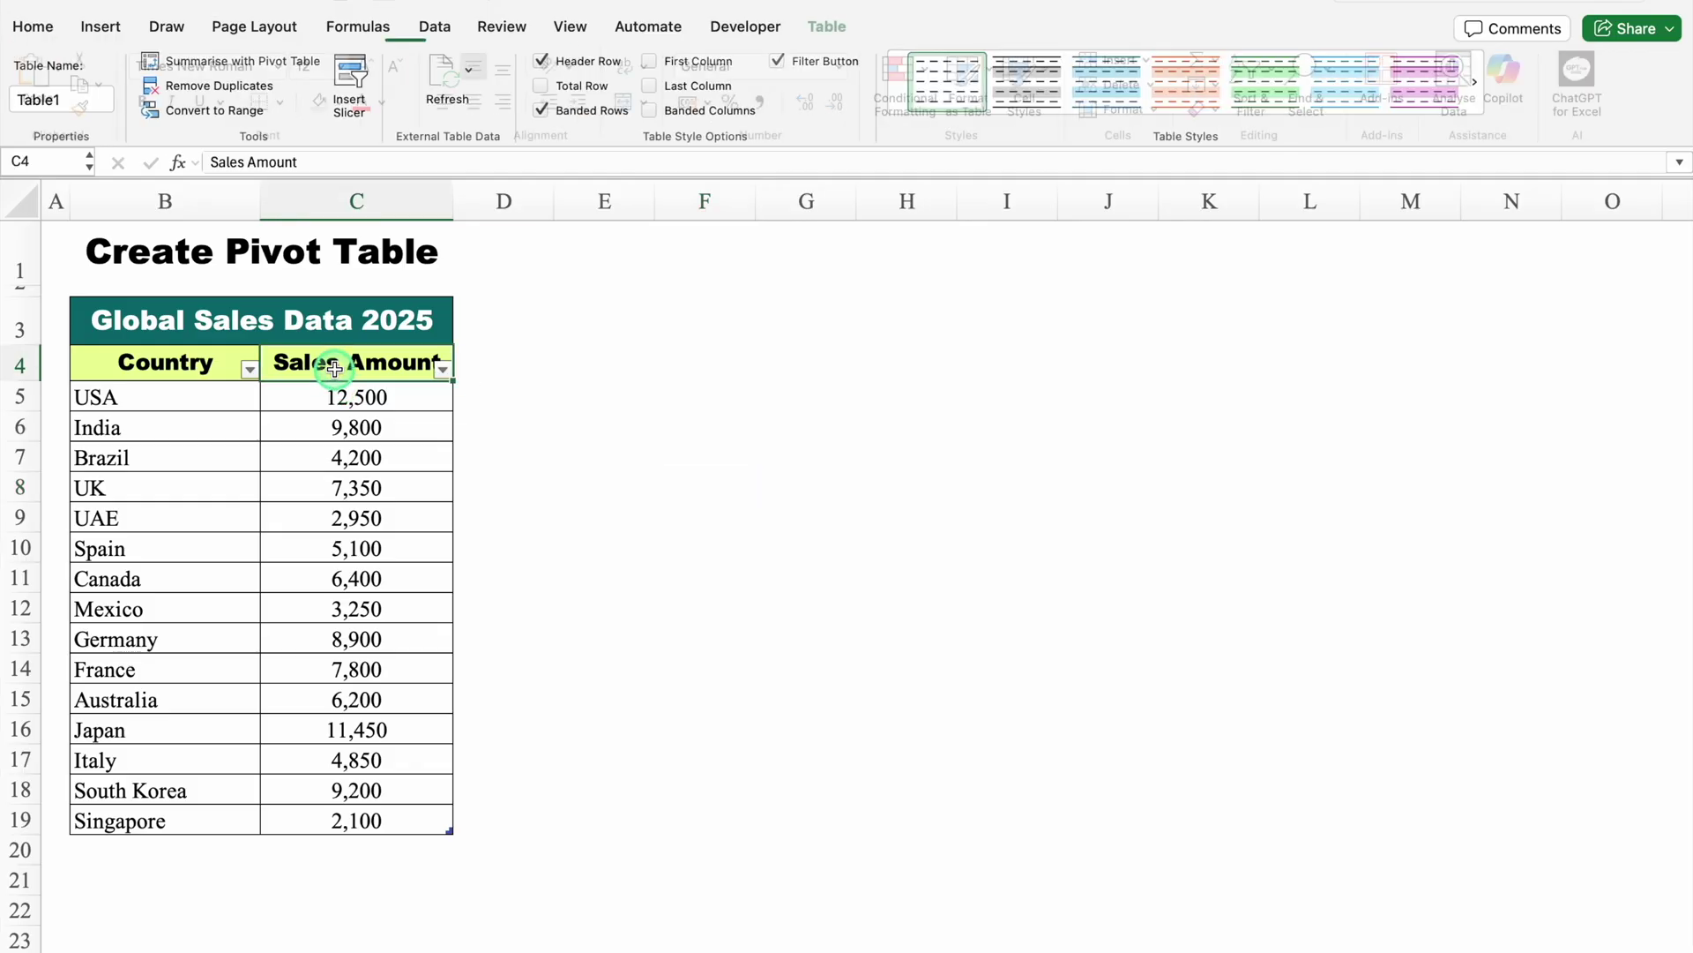
pyautogui.click(656, 27)
pyautogui.click(202, 83)
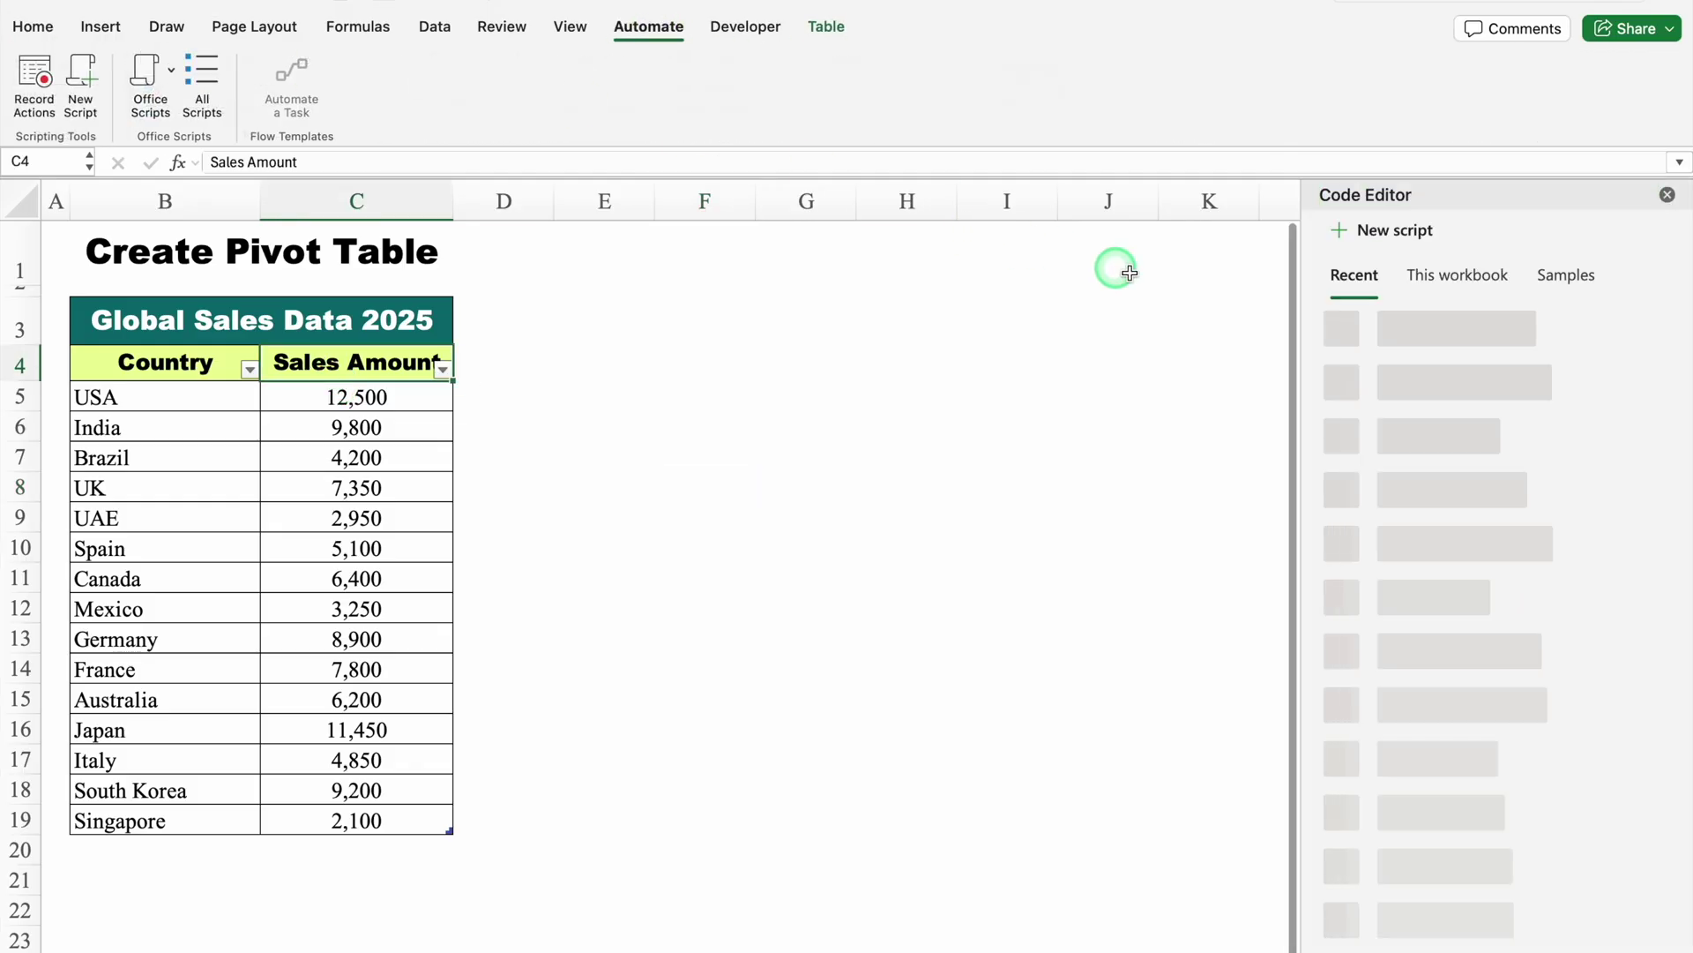
pyautogui.click(1566, 274)
pyautogui.moveTo(1500, 196); pyautogui.dragTo(1399, 37)
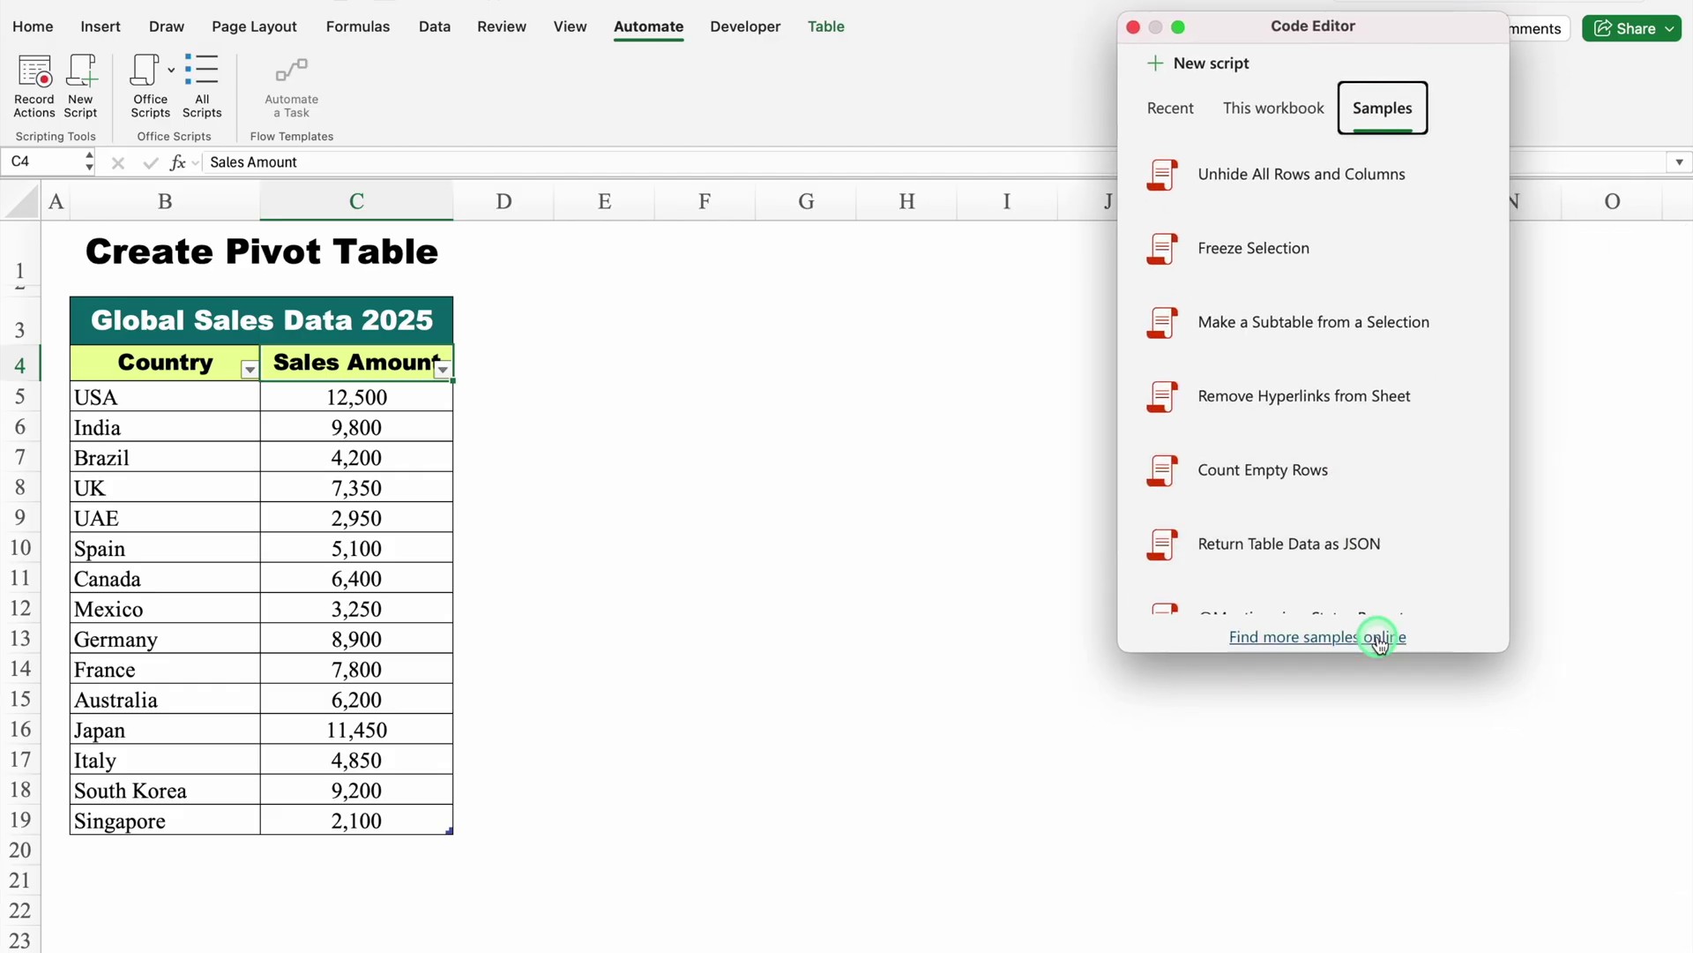
# - Enlarge the Code Editor and run the Create a New PivotTable from a Table sample on the sales table
pyautogui.moveTo(1405, 656); pyautogui.dragTo(1402, 881)
pyautogui.moveTo(1429, 541); pyautogui.dragTo(1398, 877)
pyautogui.click(1388, 569)
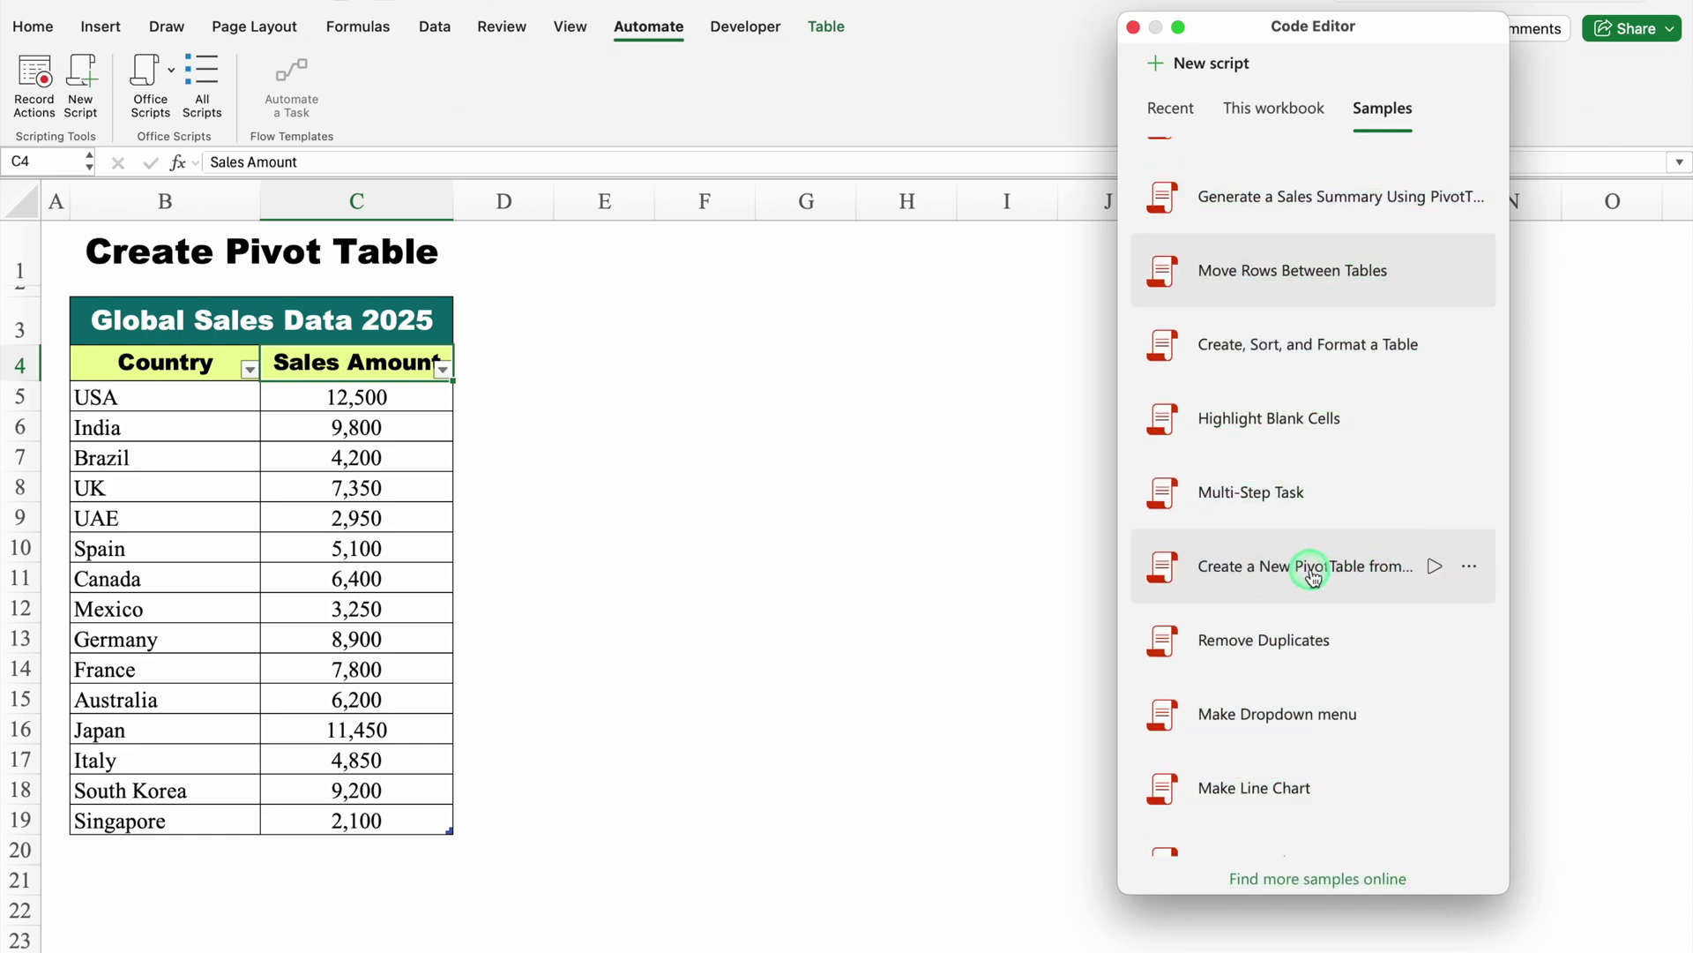
pyautogui.click(1434, 569)
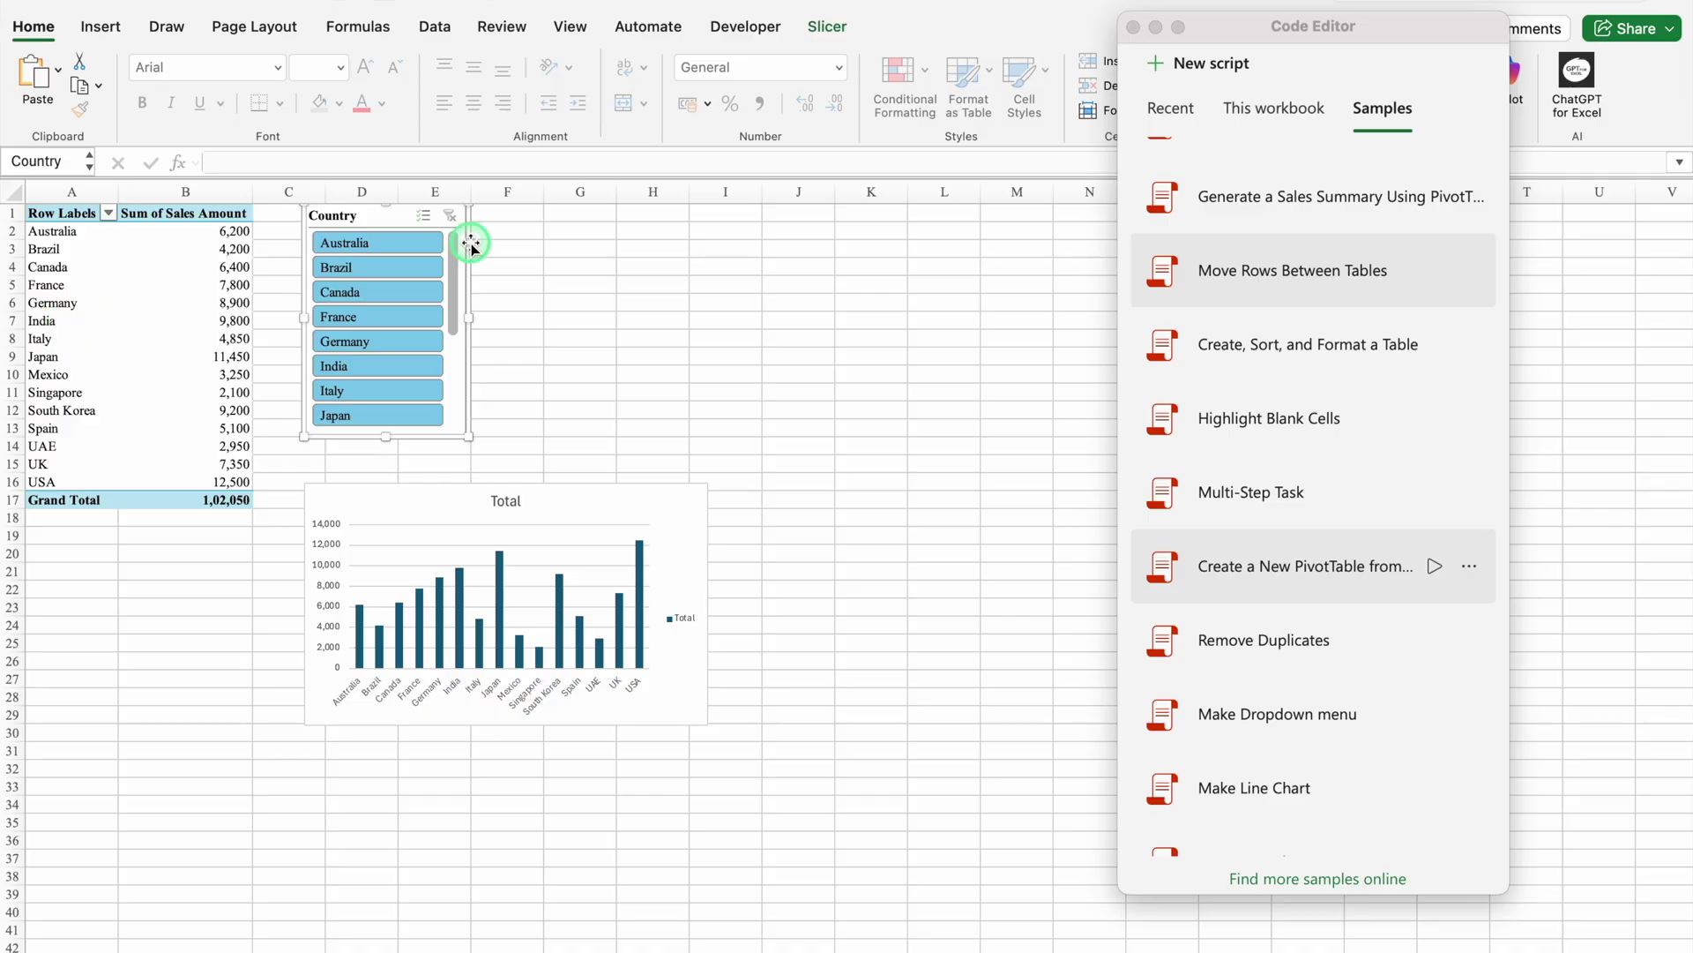
pyautogui.click(549, 492)
pyautogui.click(772, 444)
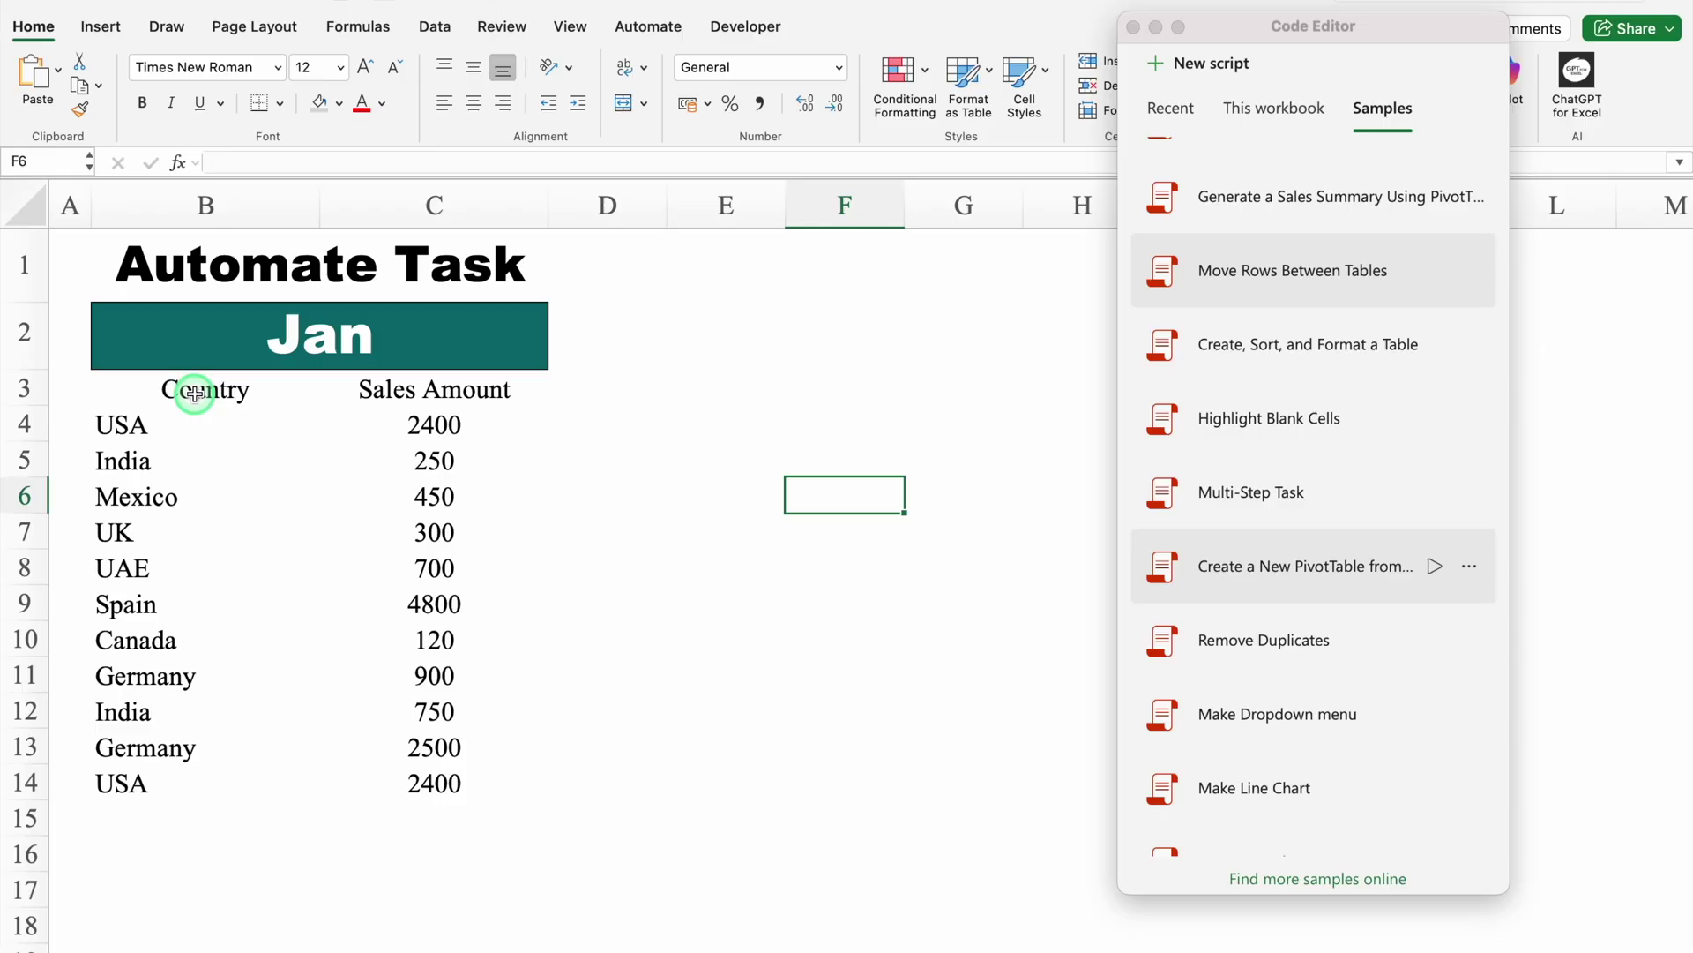
# - Start recording actions as a new script on the Automate Task sheet and close the floating Code Editor
pyautogui.click(1226, 67)
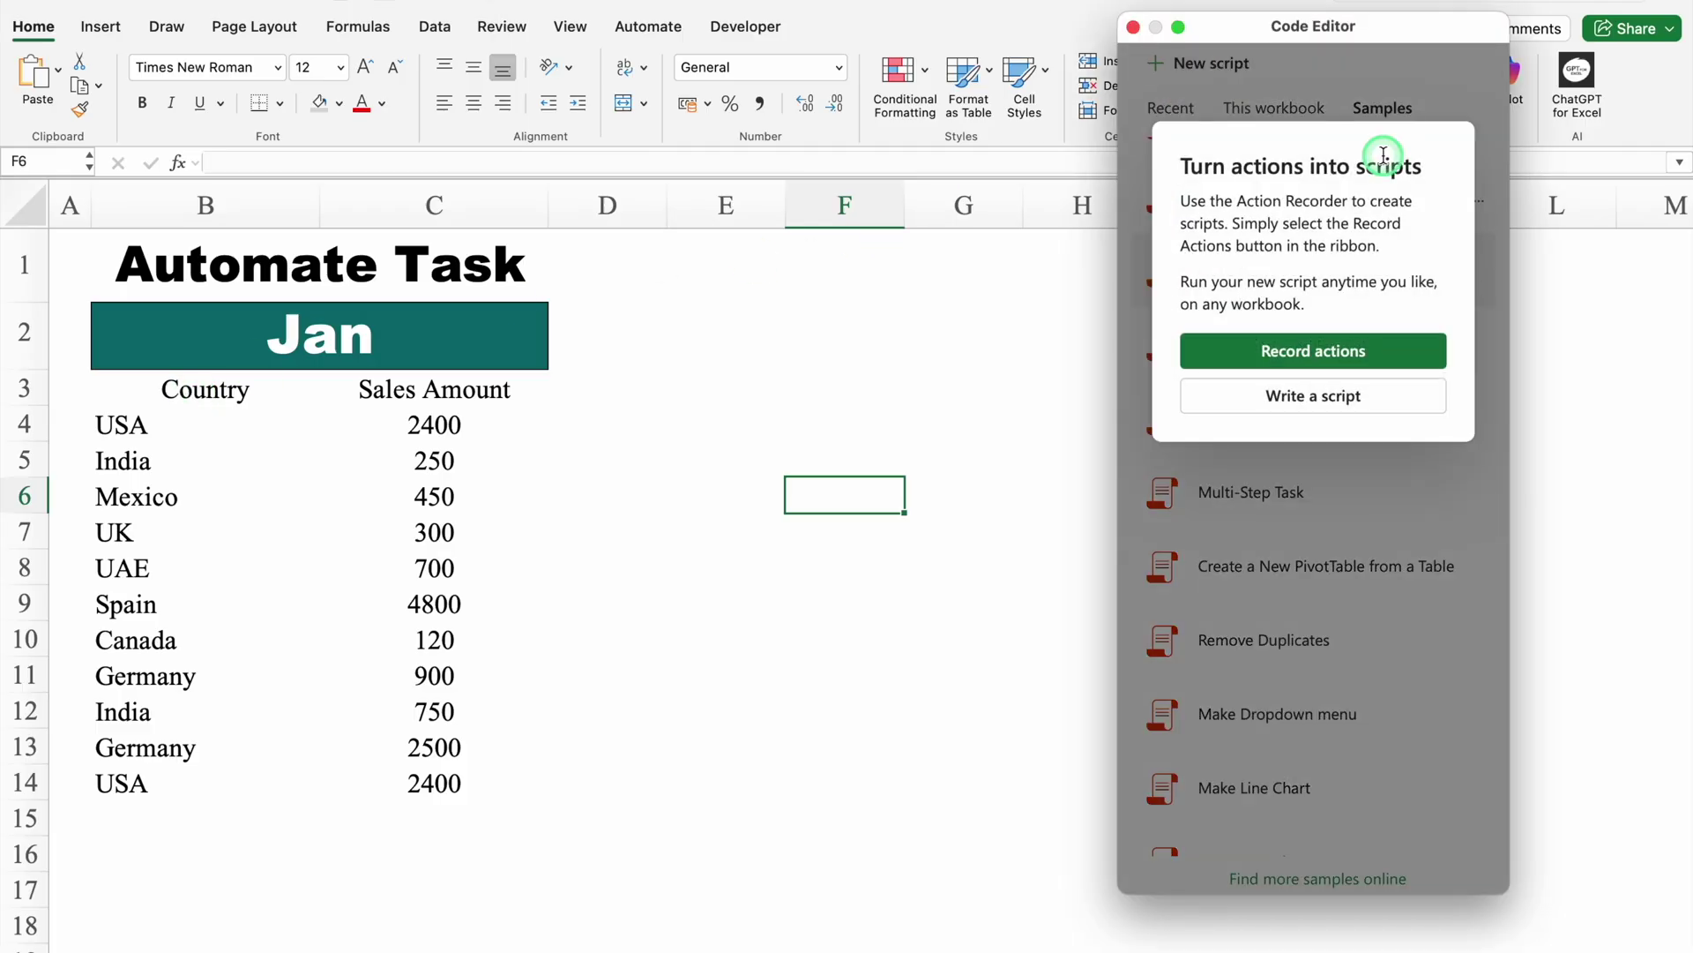
pyautogui.click(1342, 353)
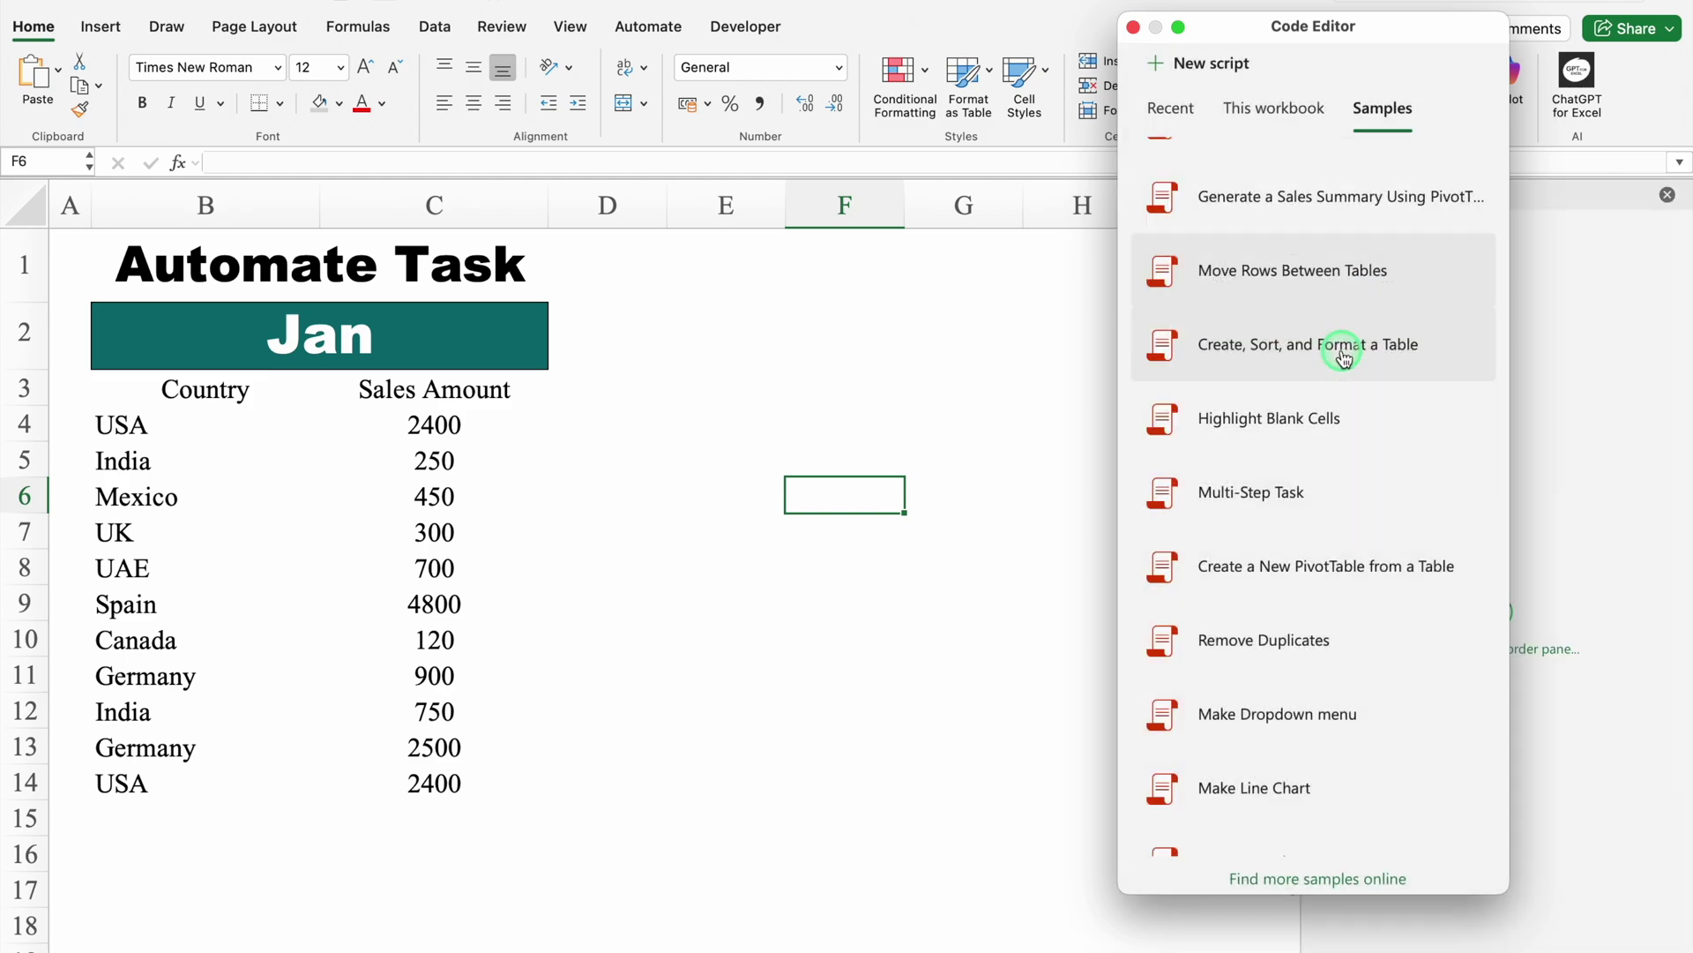
pyautogui.moveTo(1435, 27); pyautogui.dragTo(1144, 85)
pyautogui.click(1485, 325)
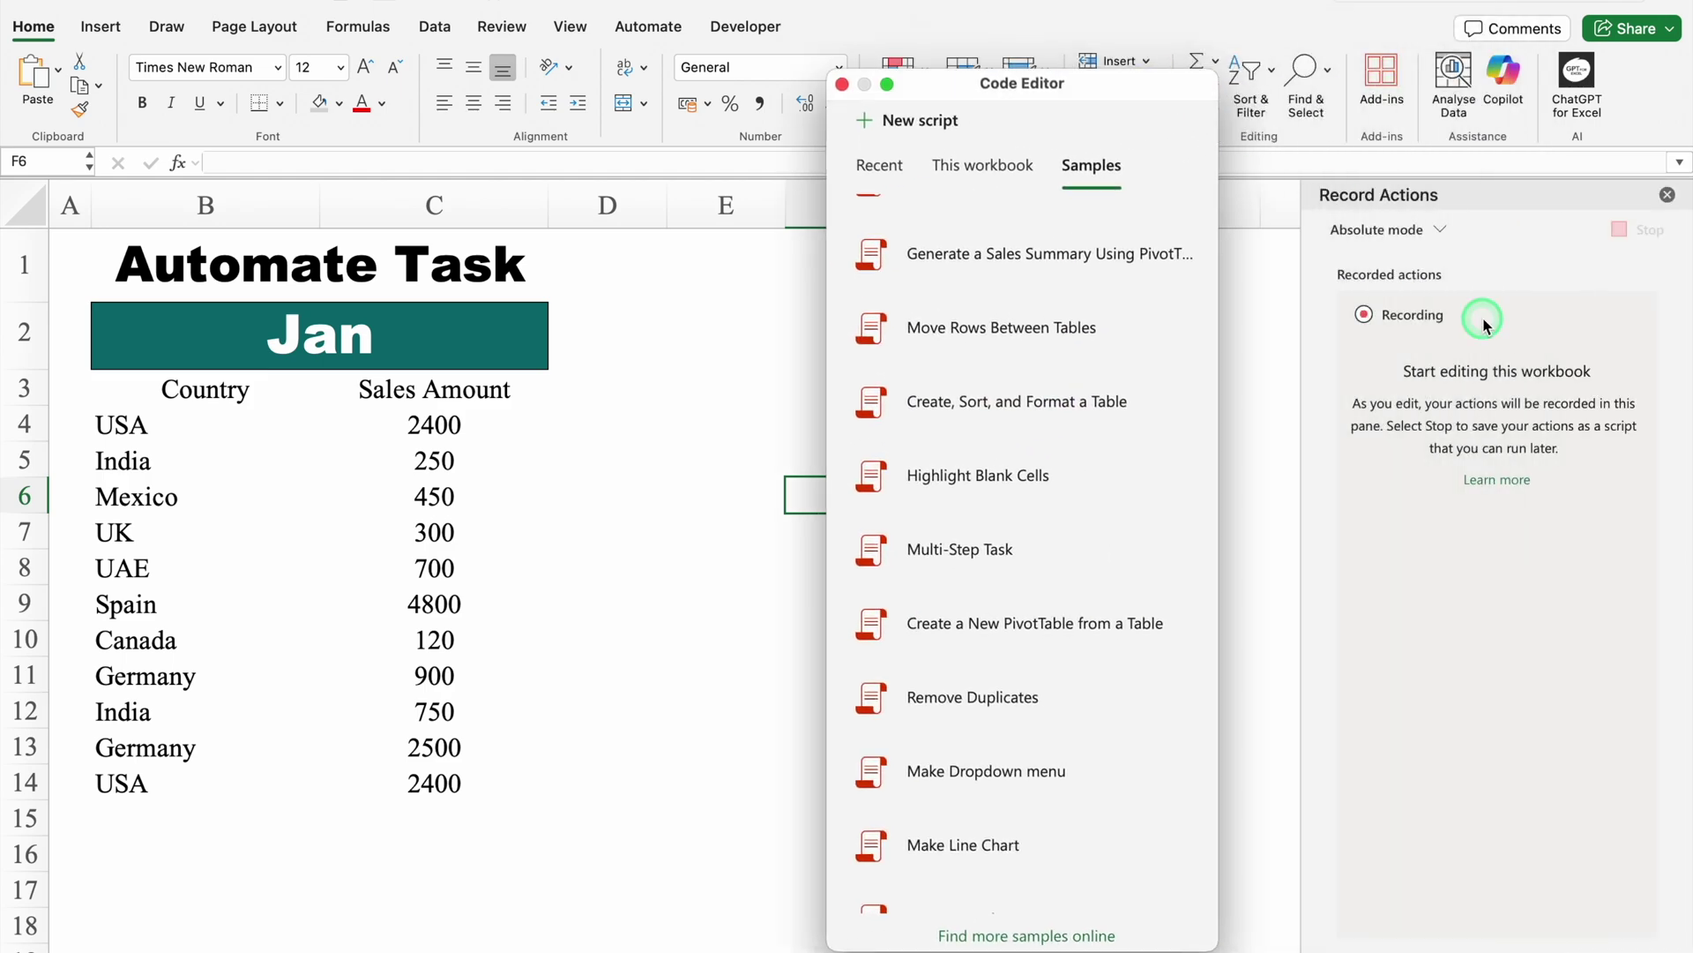
pyautogui.click(842, 83)
# - Apply all borders to the January sales data in B3:C14
pyautogui.click(194, 393)
pyautogui.moveTo(195, 393); pyautogui.dragTo(439, 784)
pyautogui.click(286, 107)
pyautogui.click(352, 303)
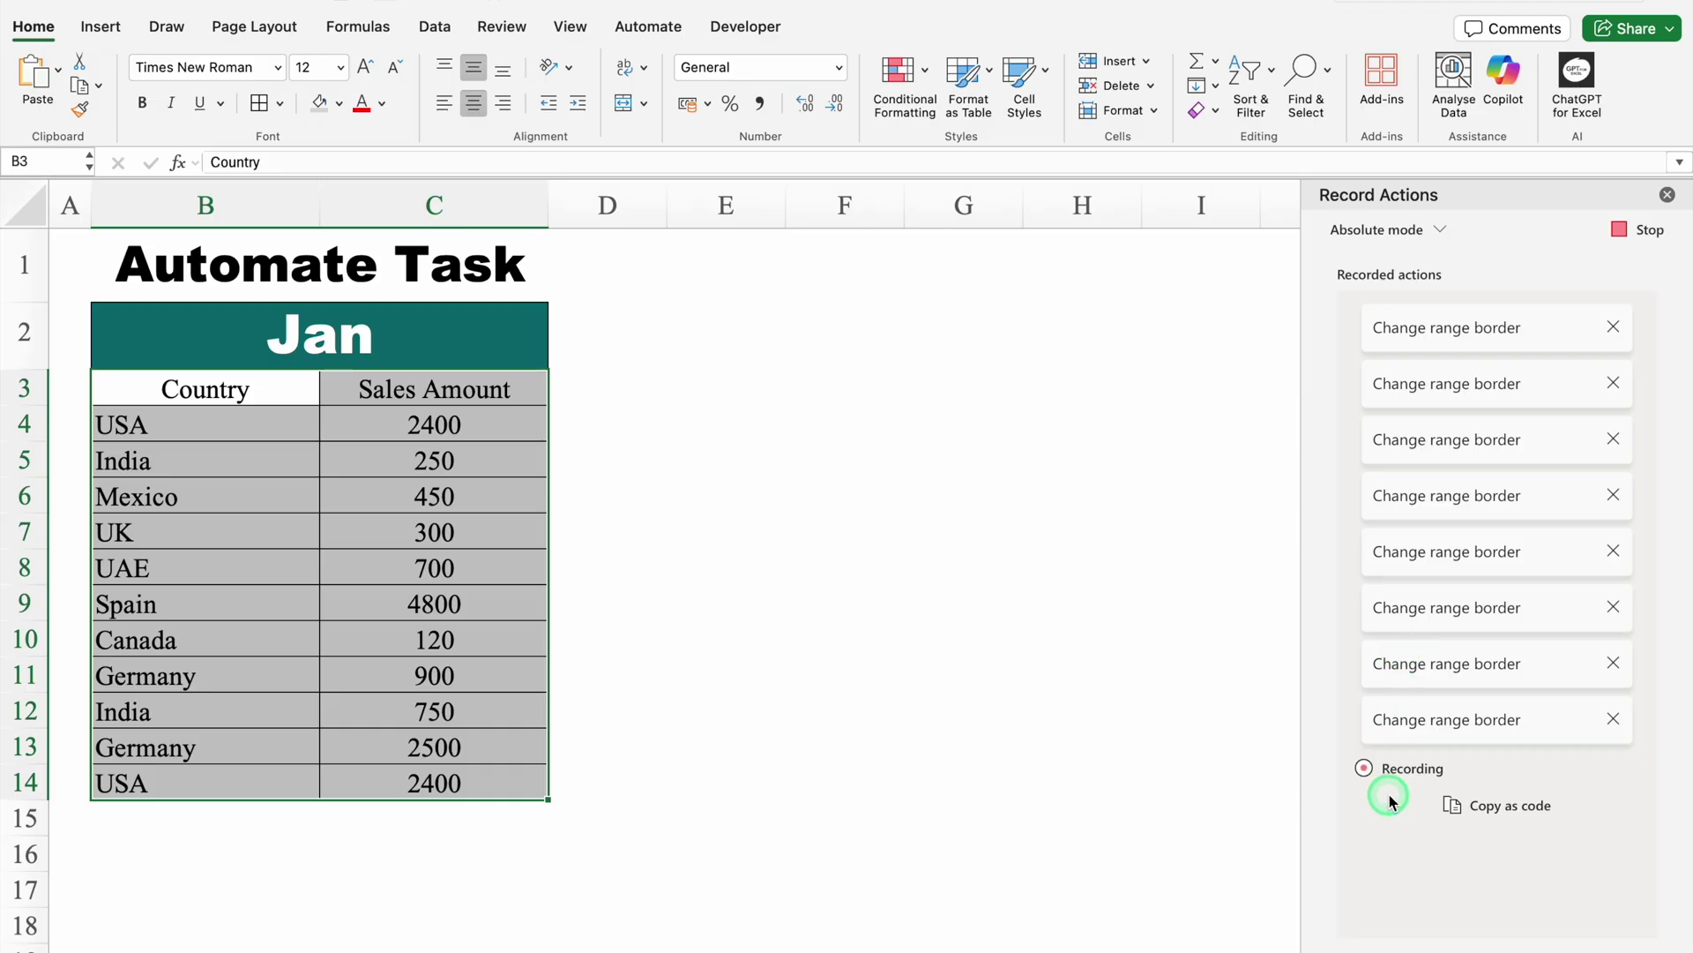
# - Fill the header cells B3:C3 with standard blue #0070C0 and set their font colour to white
pyautogui.moveTo(159, 388); pyautogui.dragTo(387, 398)
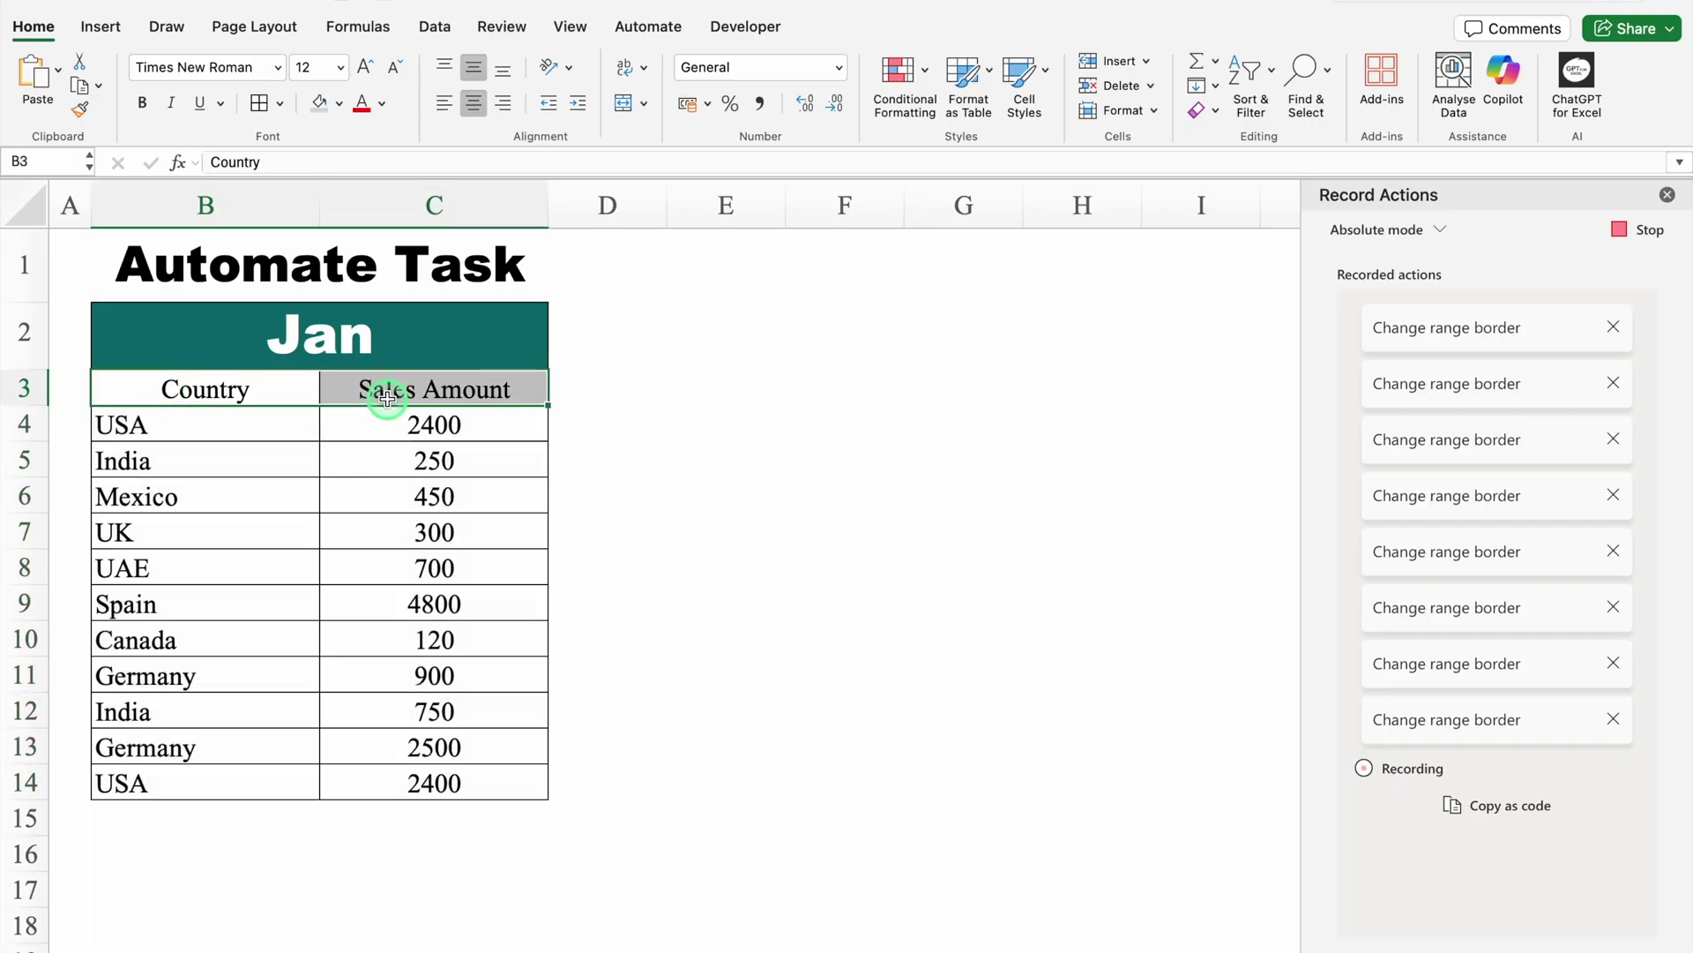
pyautogui.click(339, 104)
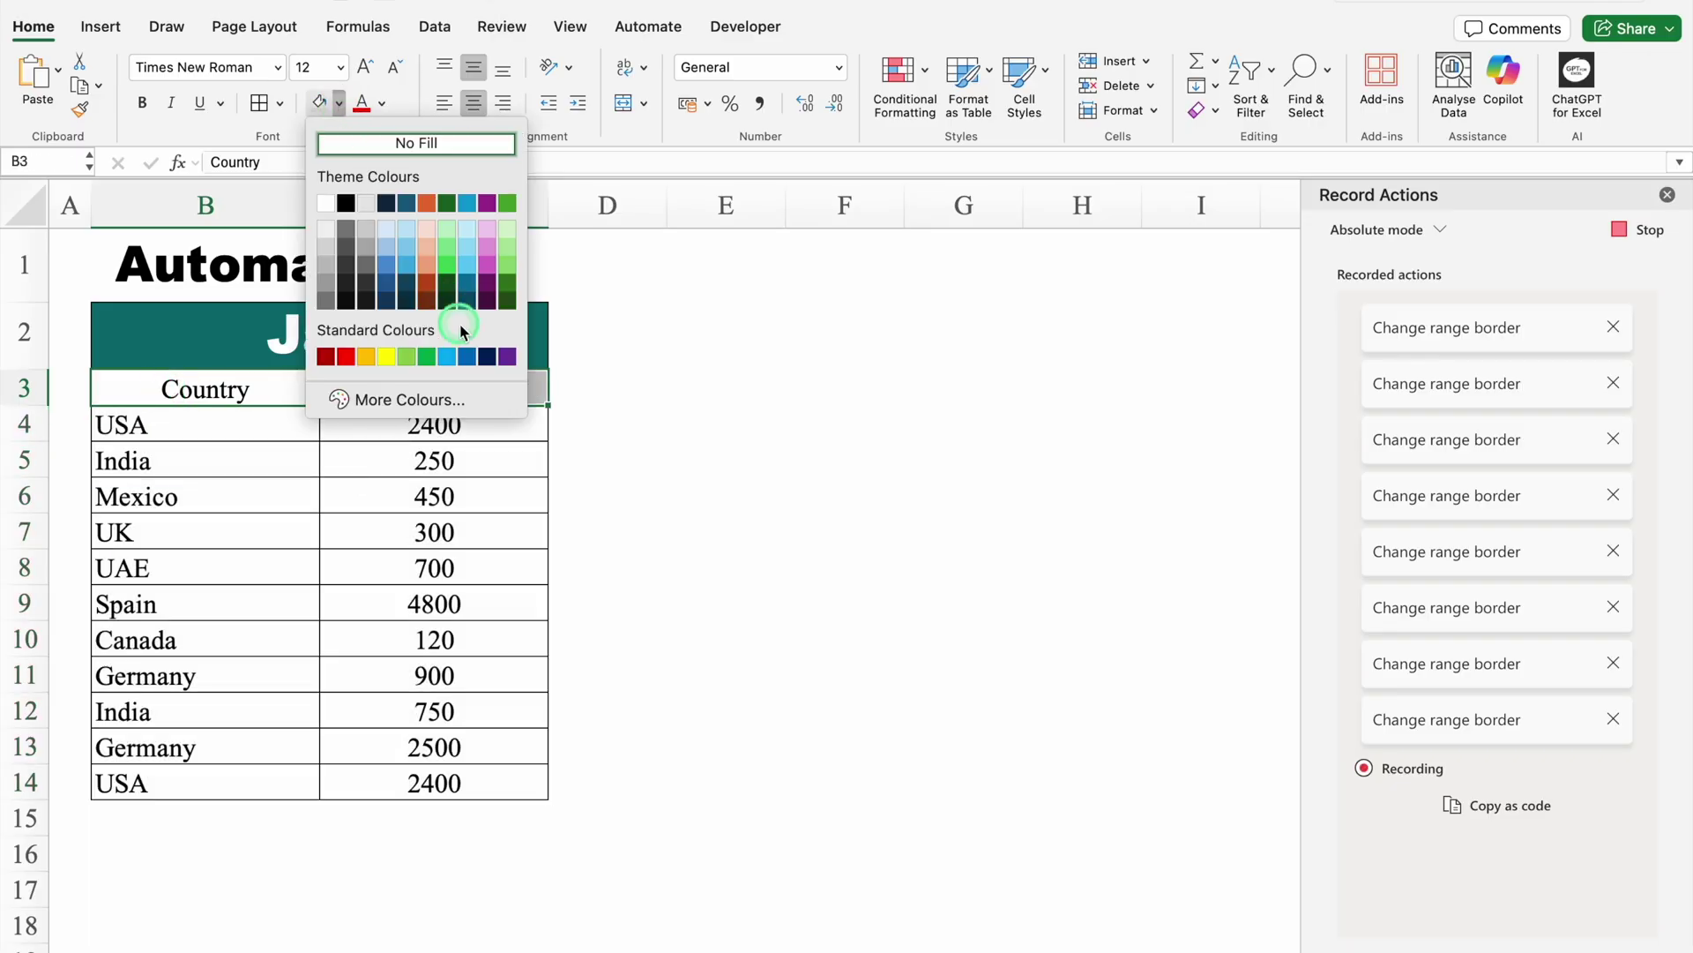
pyautogui.click(467, 355)
pyautogui.click(383, 103)
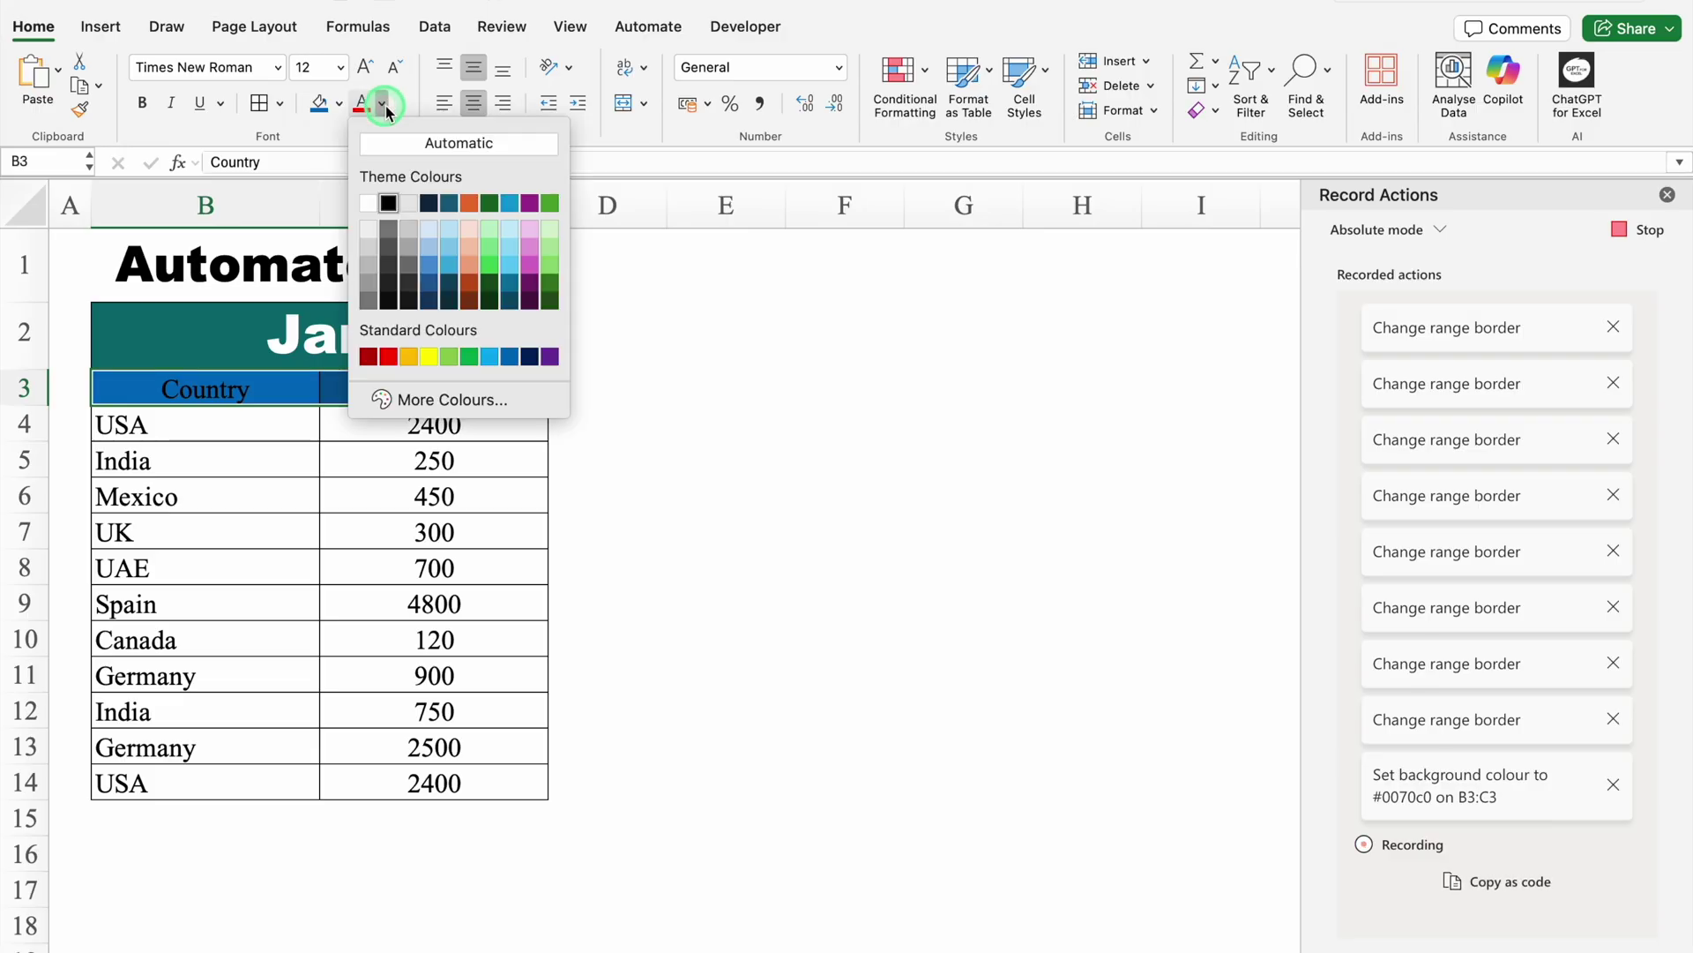
pyautogui.click(367, 203)
# - Set the header cells B3:C3 to the Arial Black font and widen column C to 118
pyautogui.click(278, 67)
pyautogui.moveTo(367, 258)
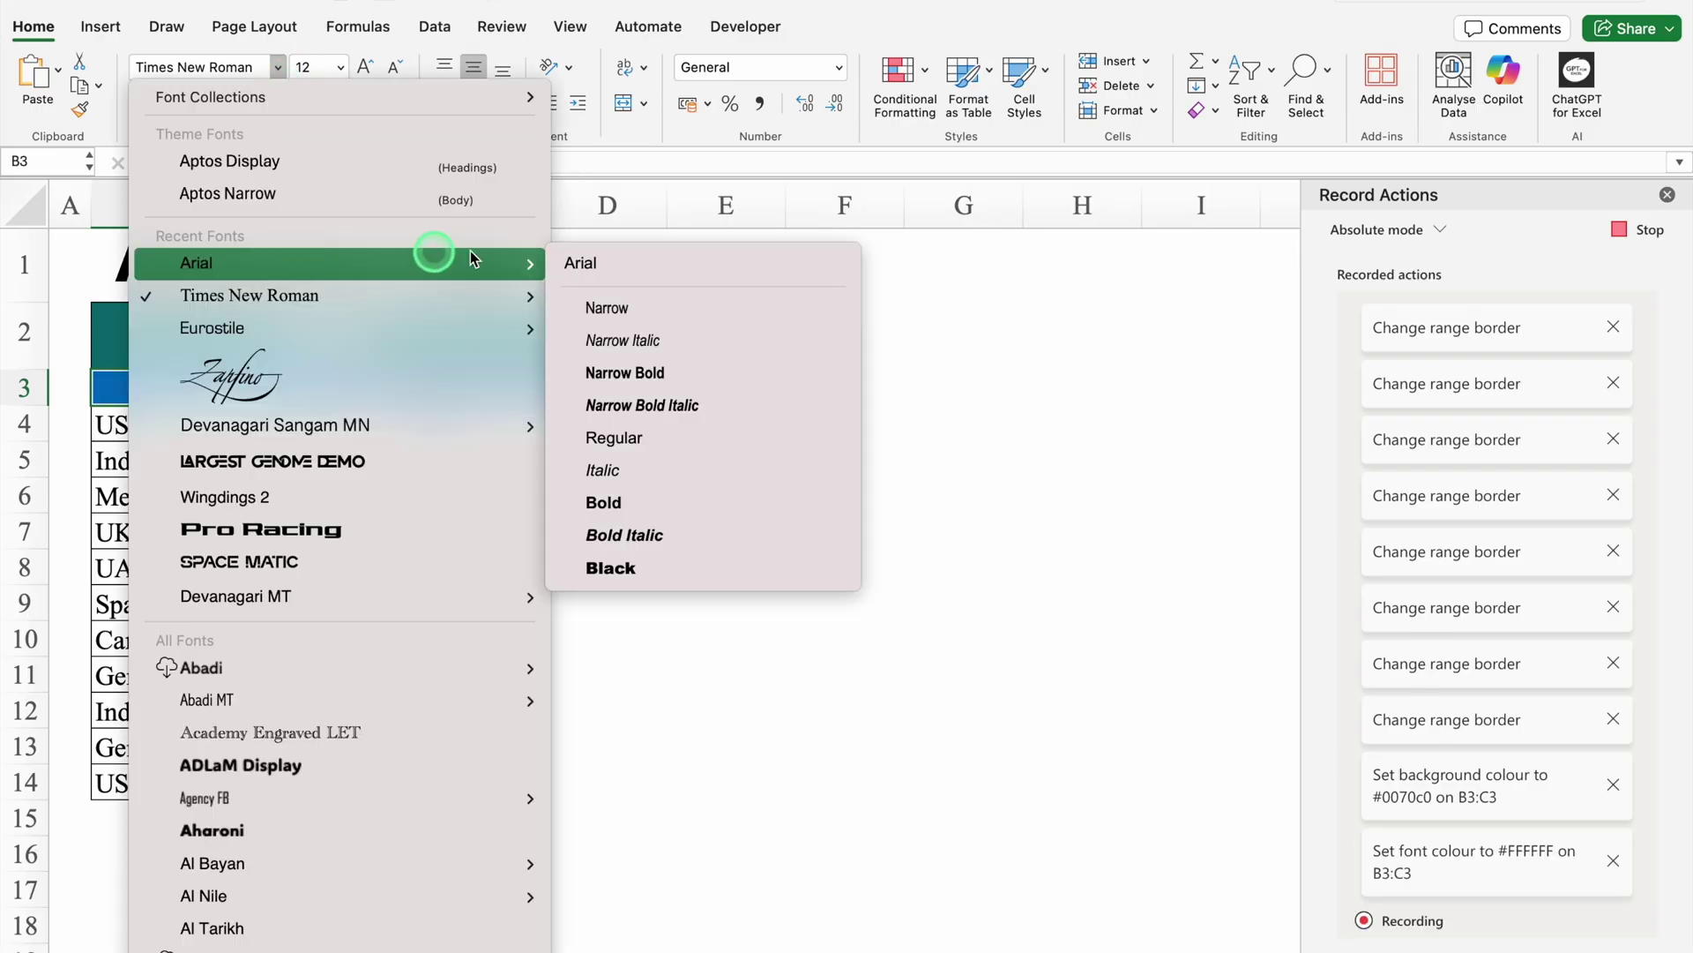
pyautogui.click(666, 573)
pyautogui.moveTo(548, 205); pyautogui.dragTo(584, 209)
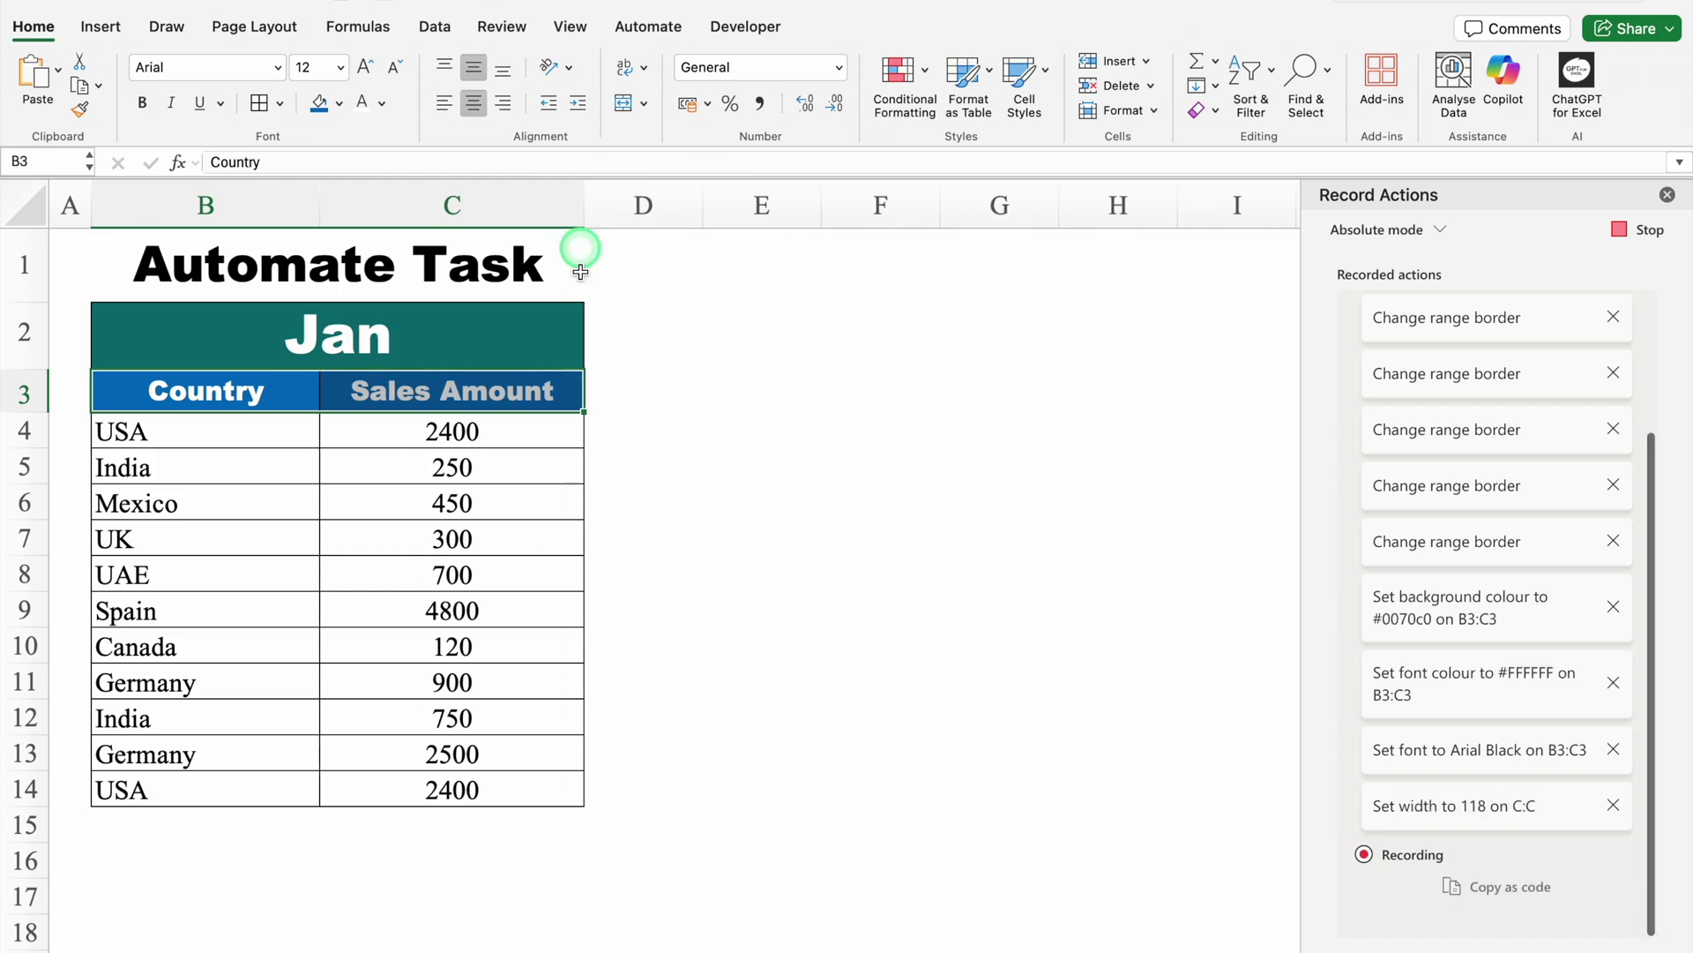
# - Enter Total in B15 and the formula =SUM(C4:C14) in C15
pyautogui.click(238, 818)
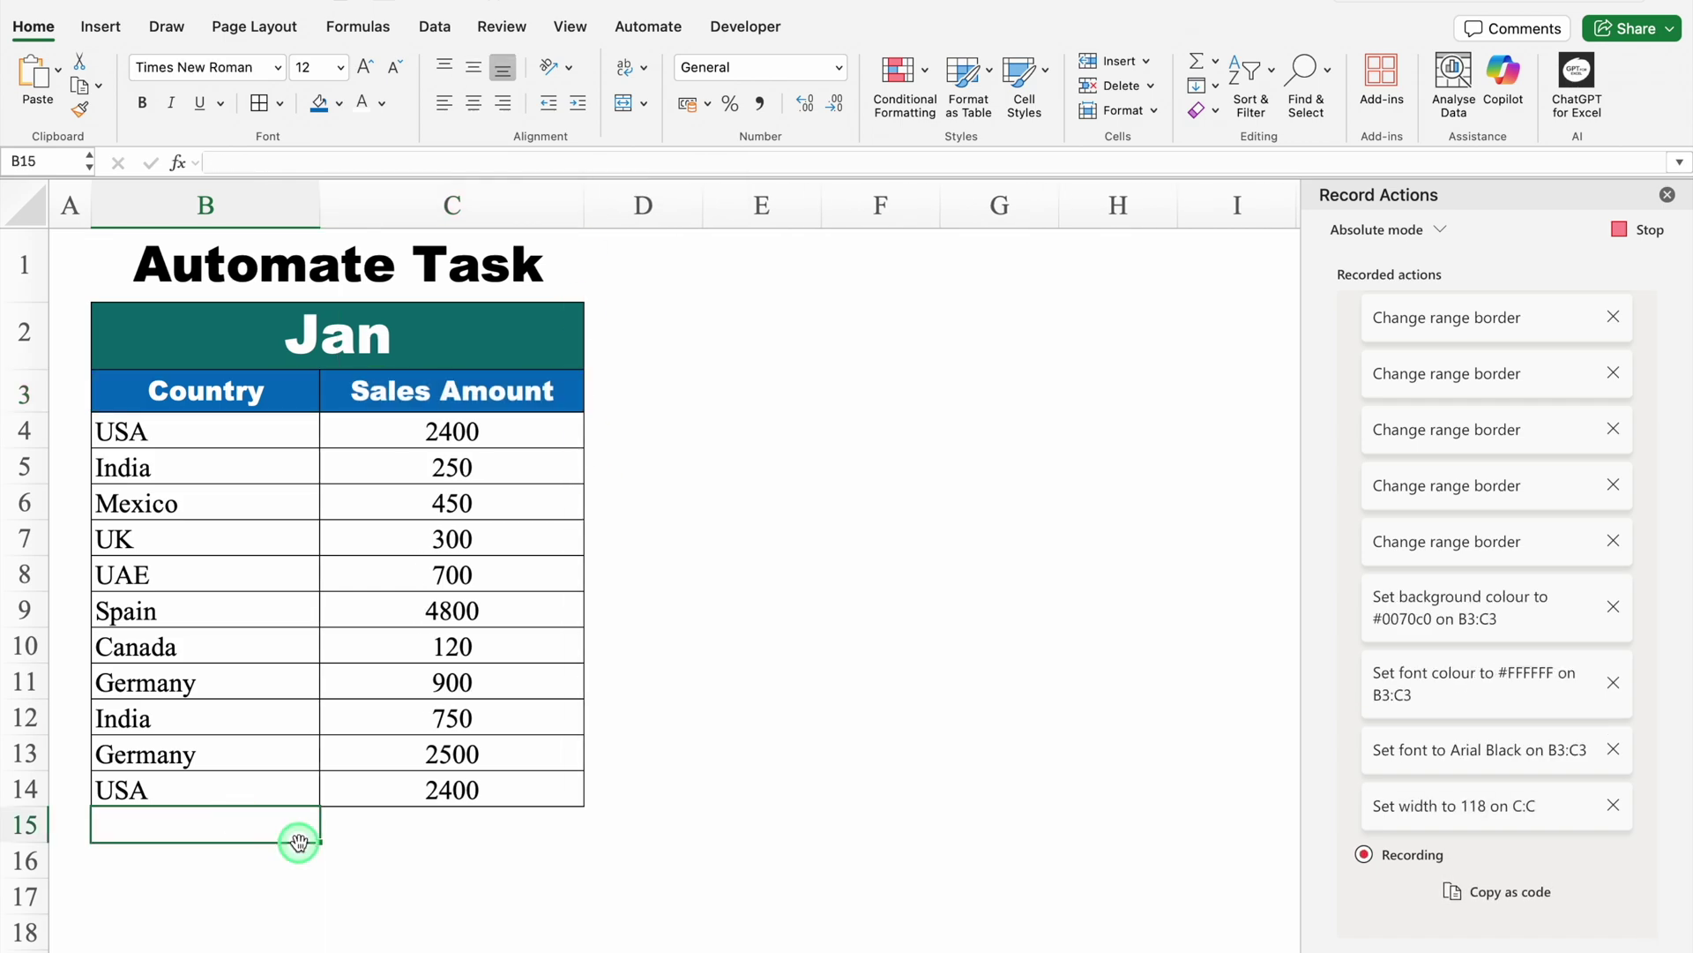
pyautogui.write('Total')
pyautogui.click(408, 826)
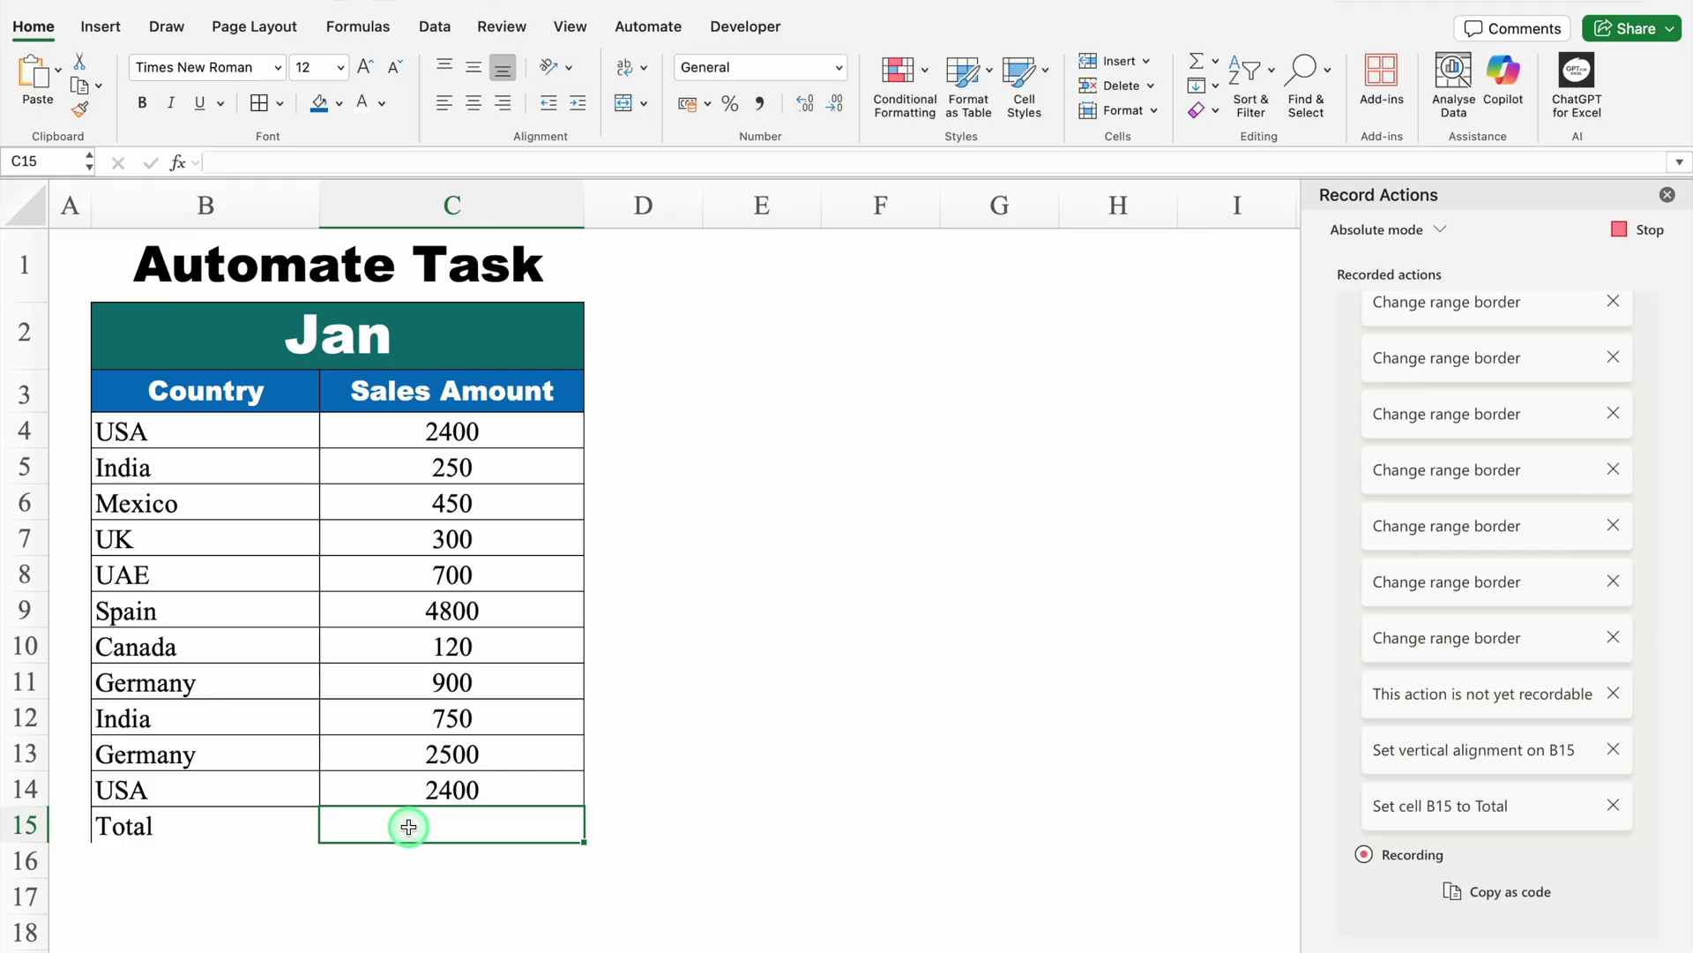
pyautogui.write('SUM(')
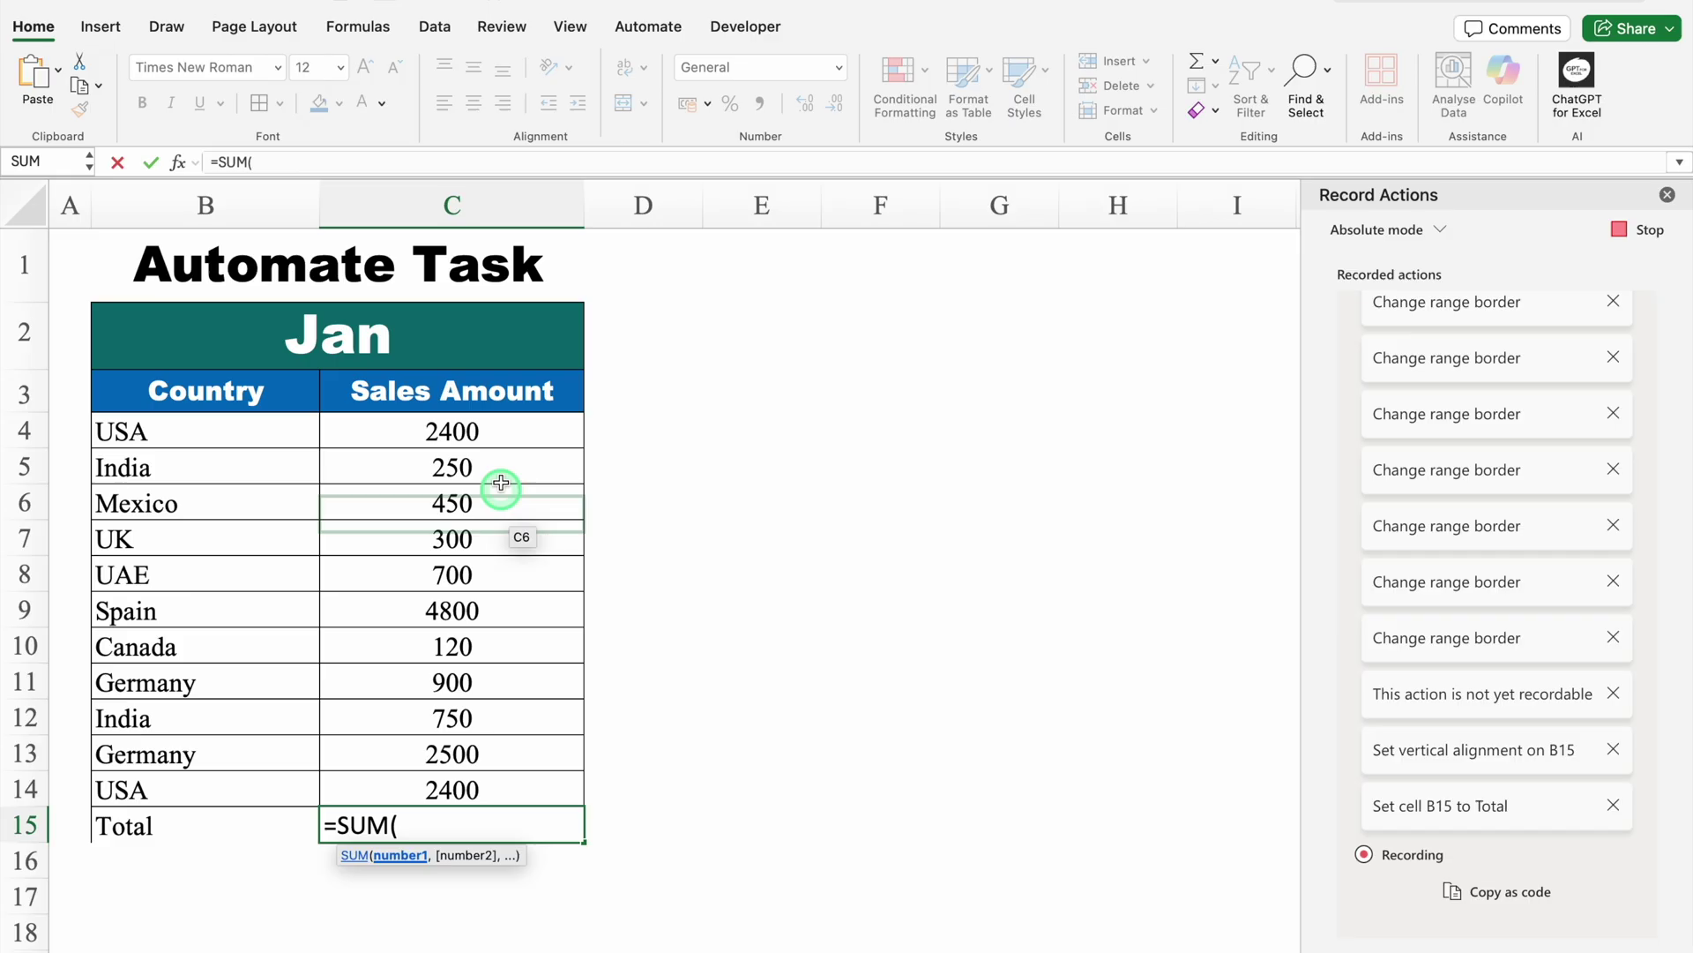
pyautogui.moveTo(480, 432); pyautogui.dragTo(492, 777)
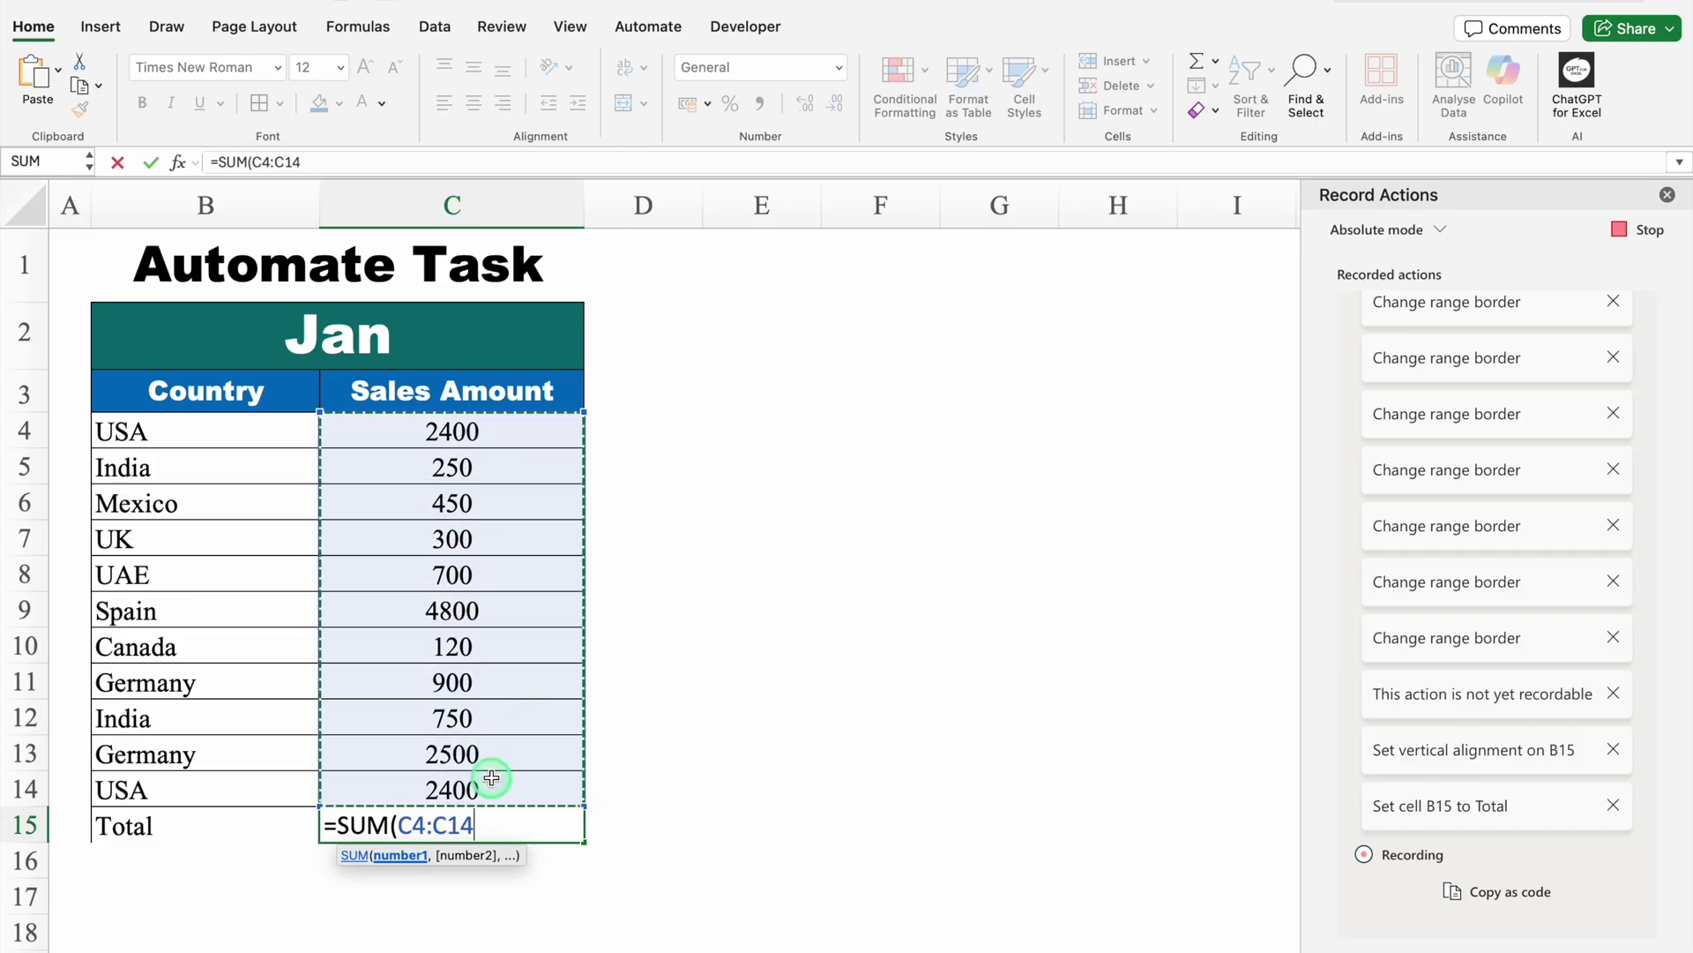
pyautogui.write(')')
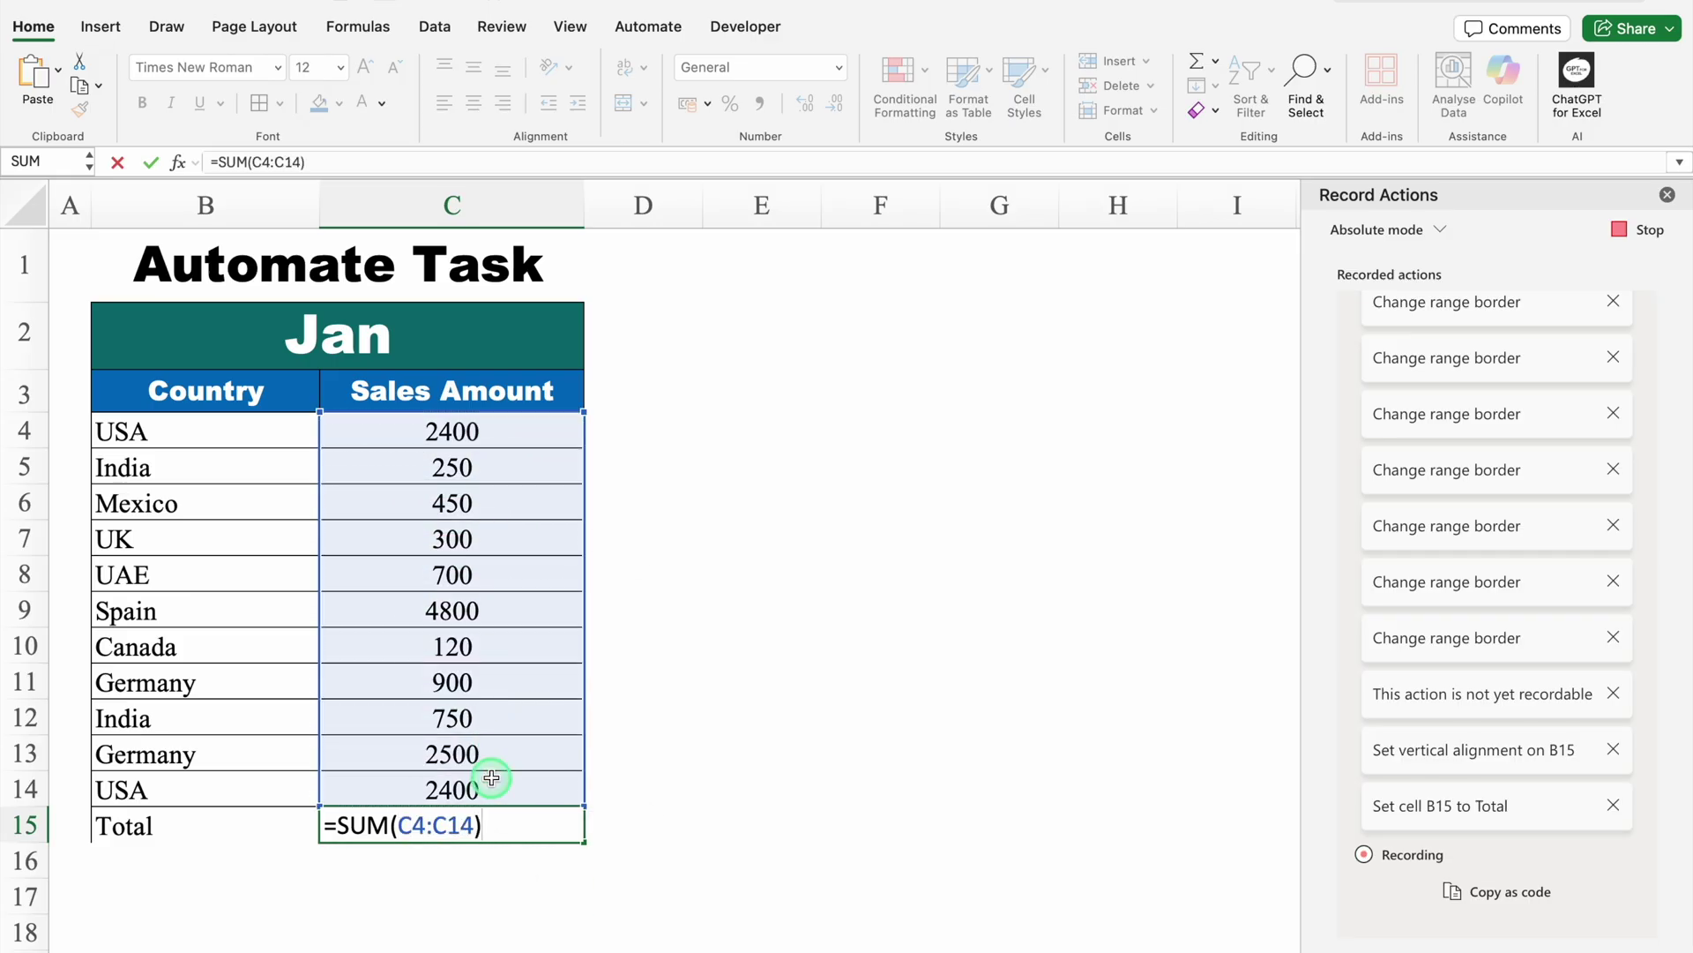
pyautogui.press('Return')
# - Centre the sum in C15 horizontally and add all borders to the total row B15:C15
pyautogui.click(518, 820)
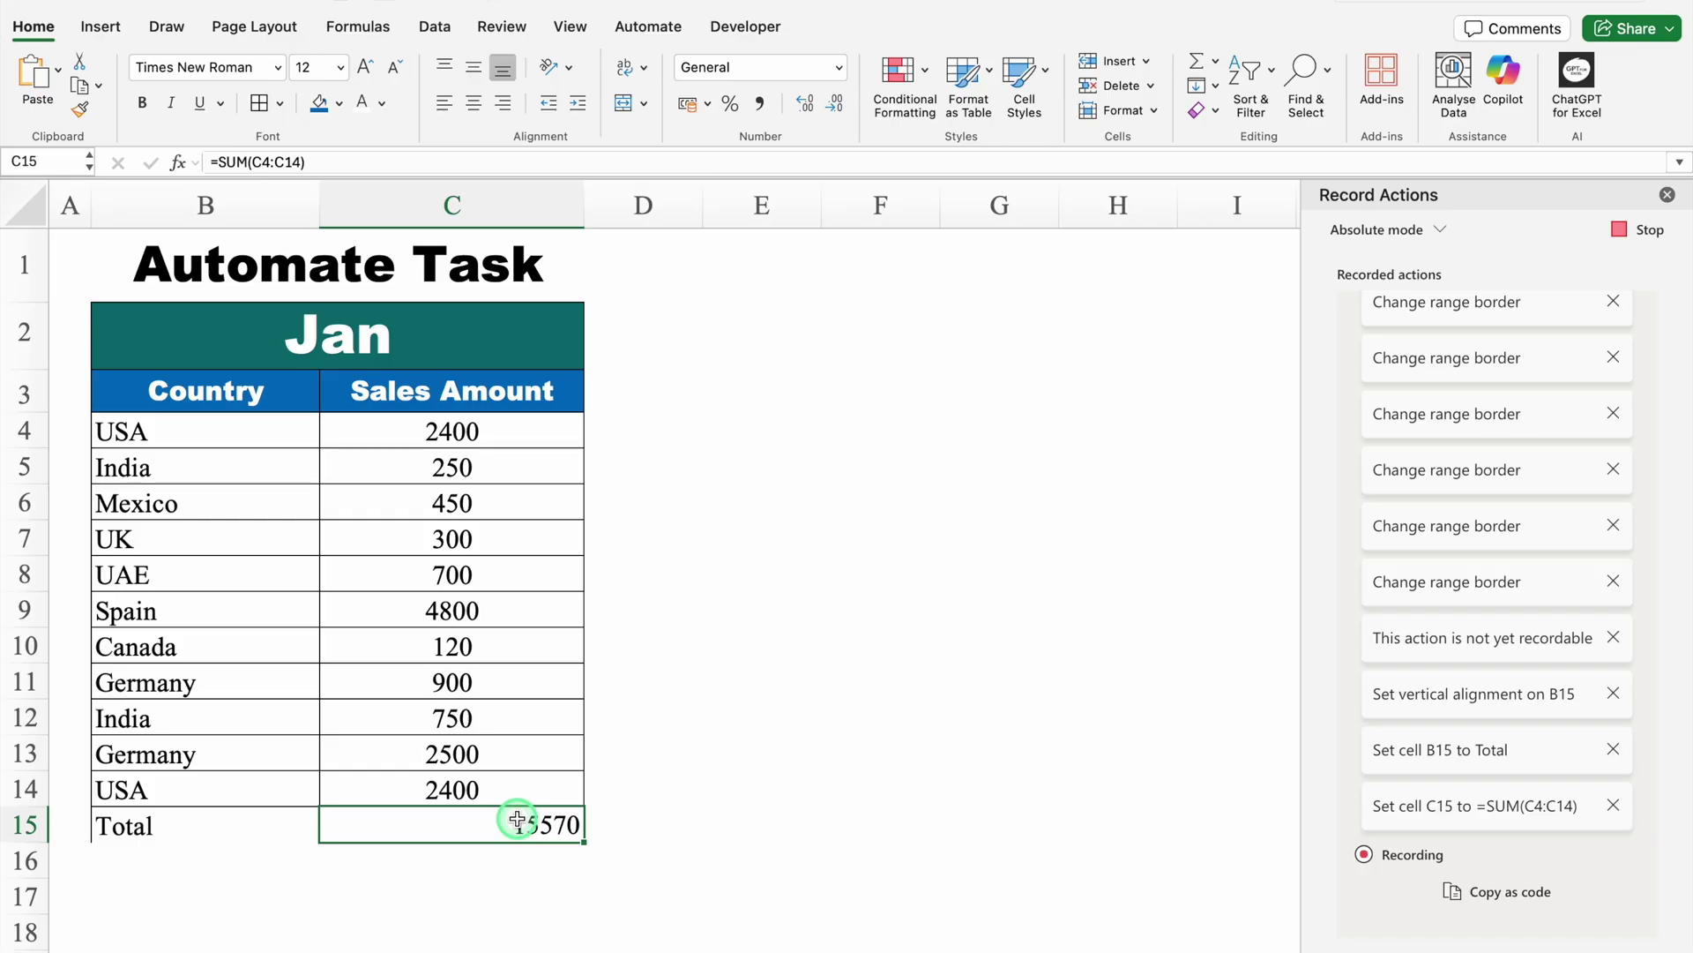
pyautogui.click(473, 105)
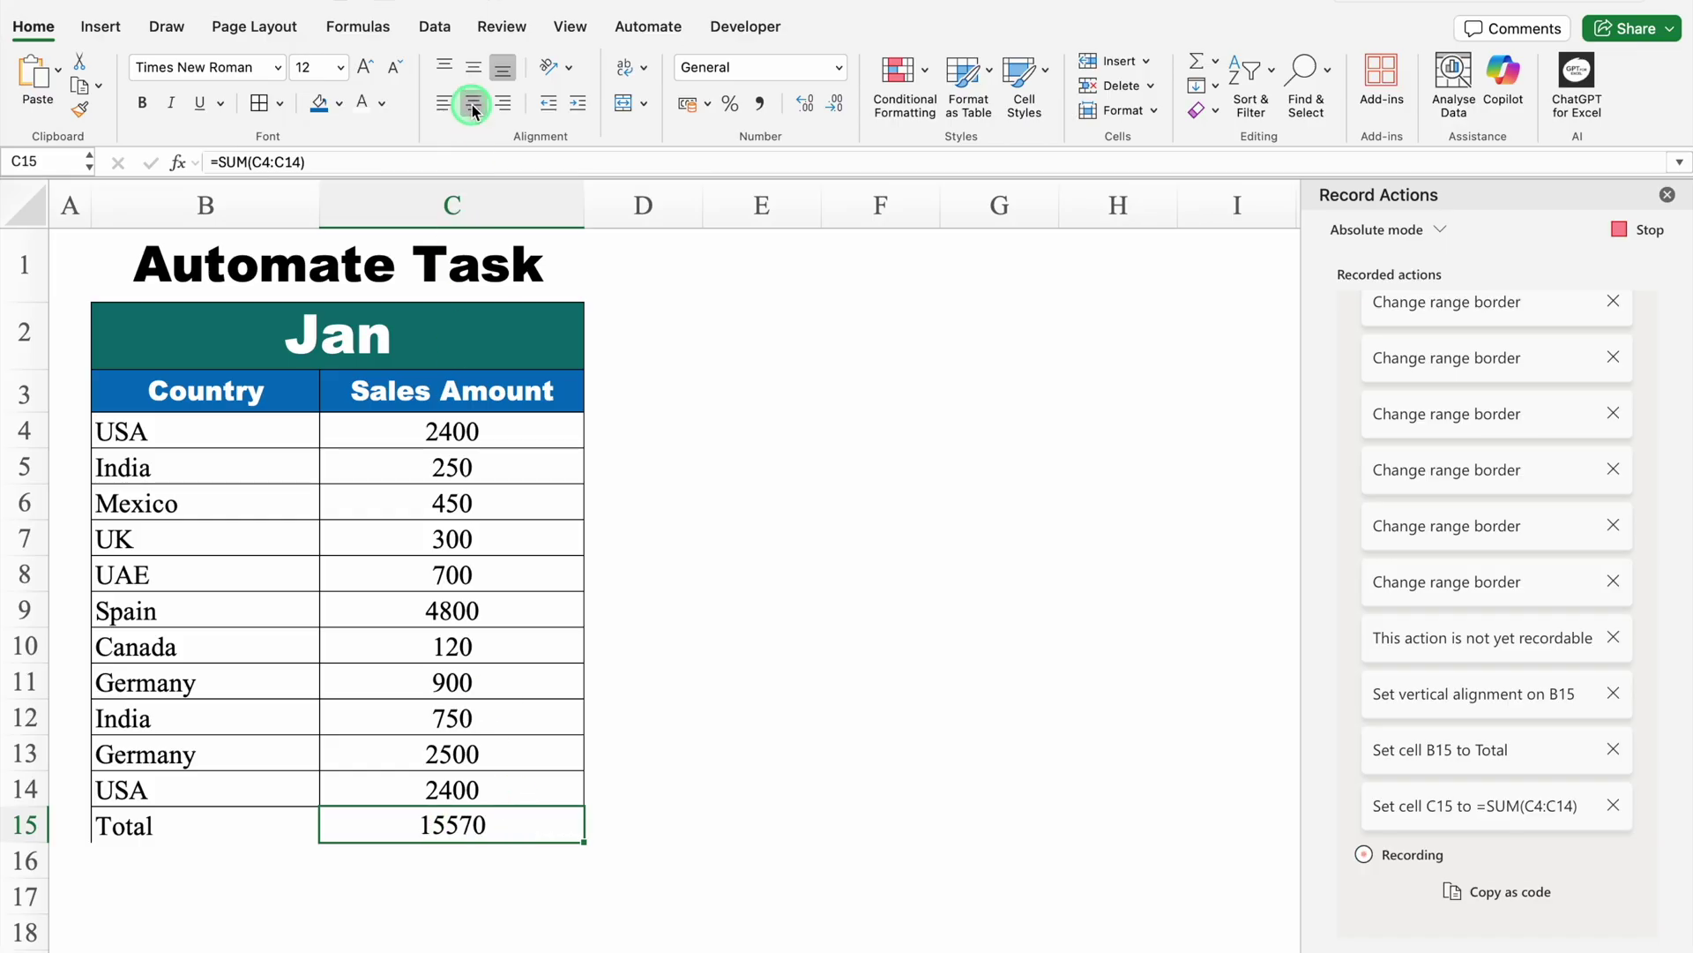
pyautogui.moveTo(209, 824); pyautogui.dragTo(385, 824)
pyautogui.click(256, 103)
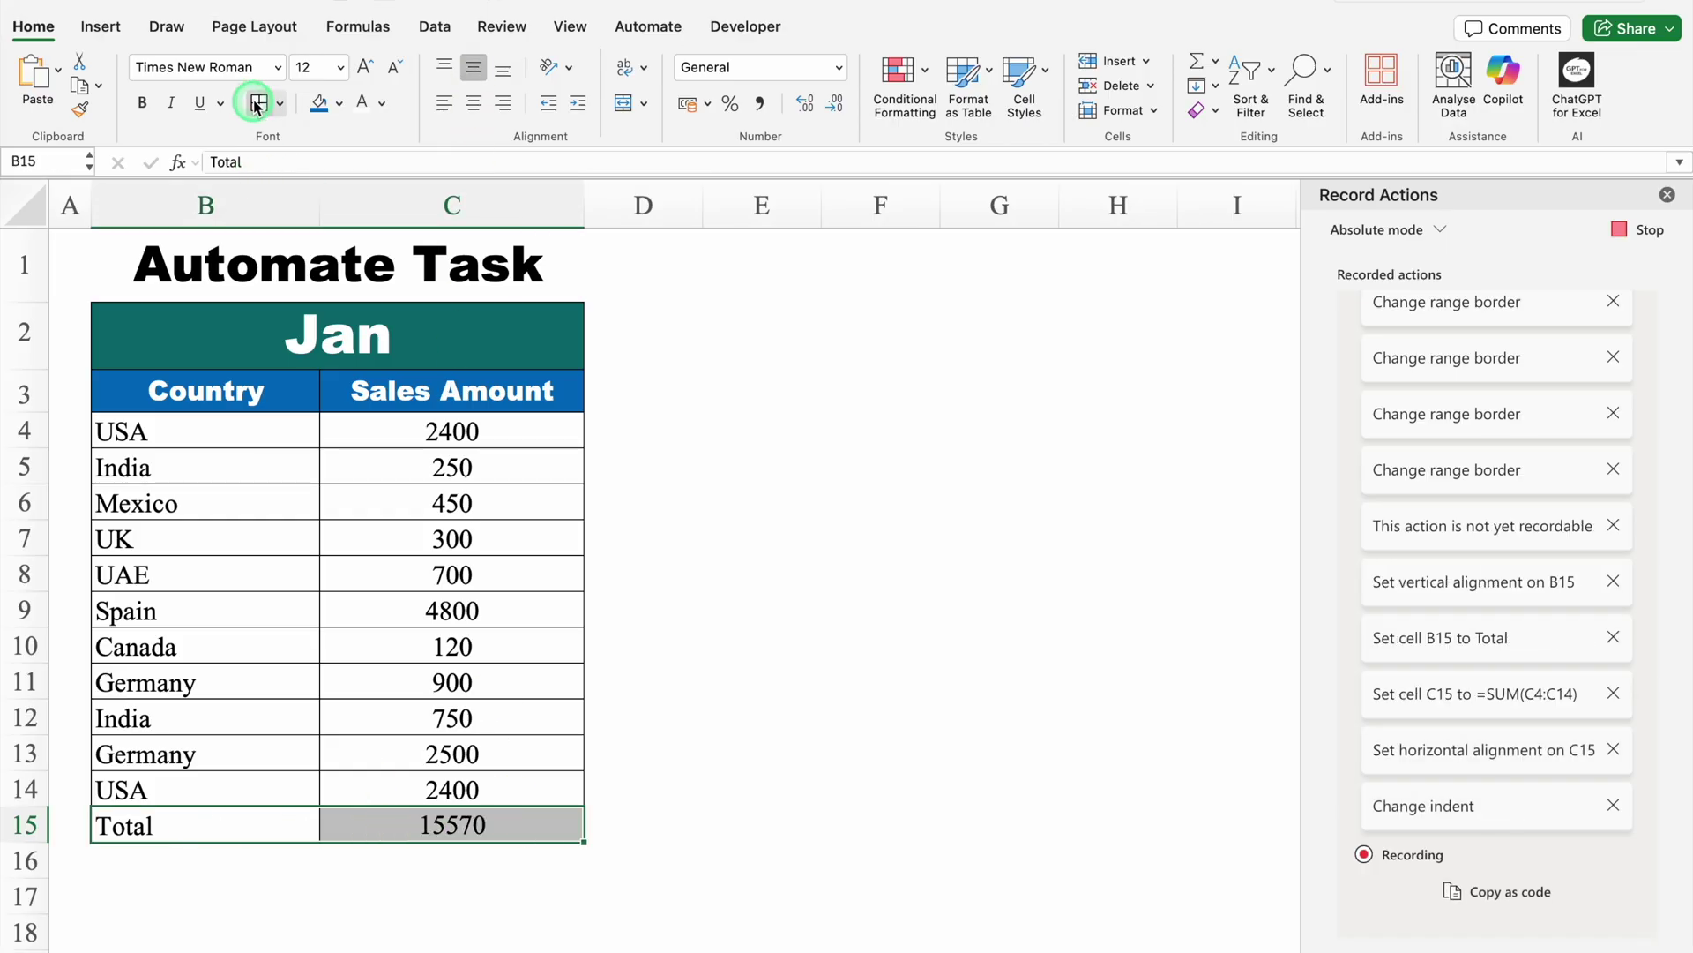
# - Fill the Total label cell B15 with blue #0070C0 and make its text white
pyautogui.click(199, 827)
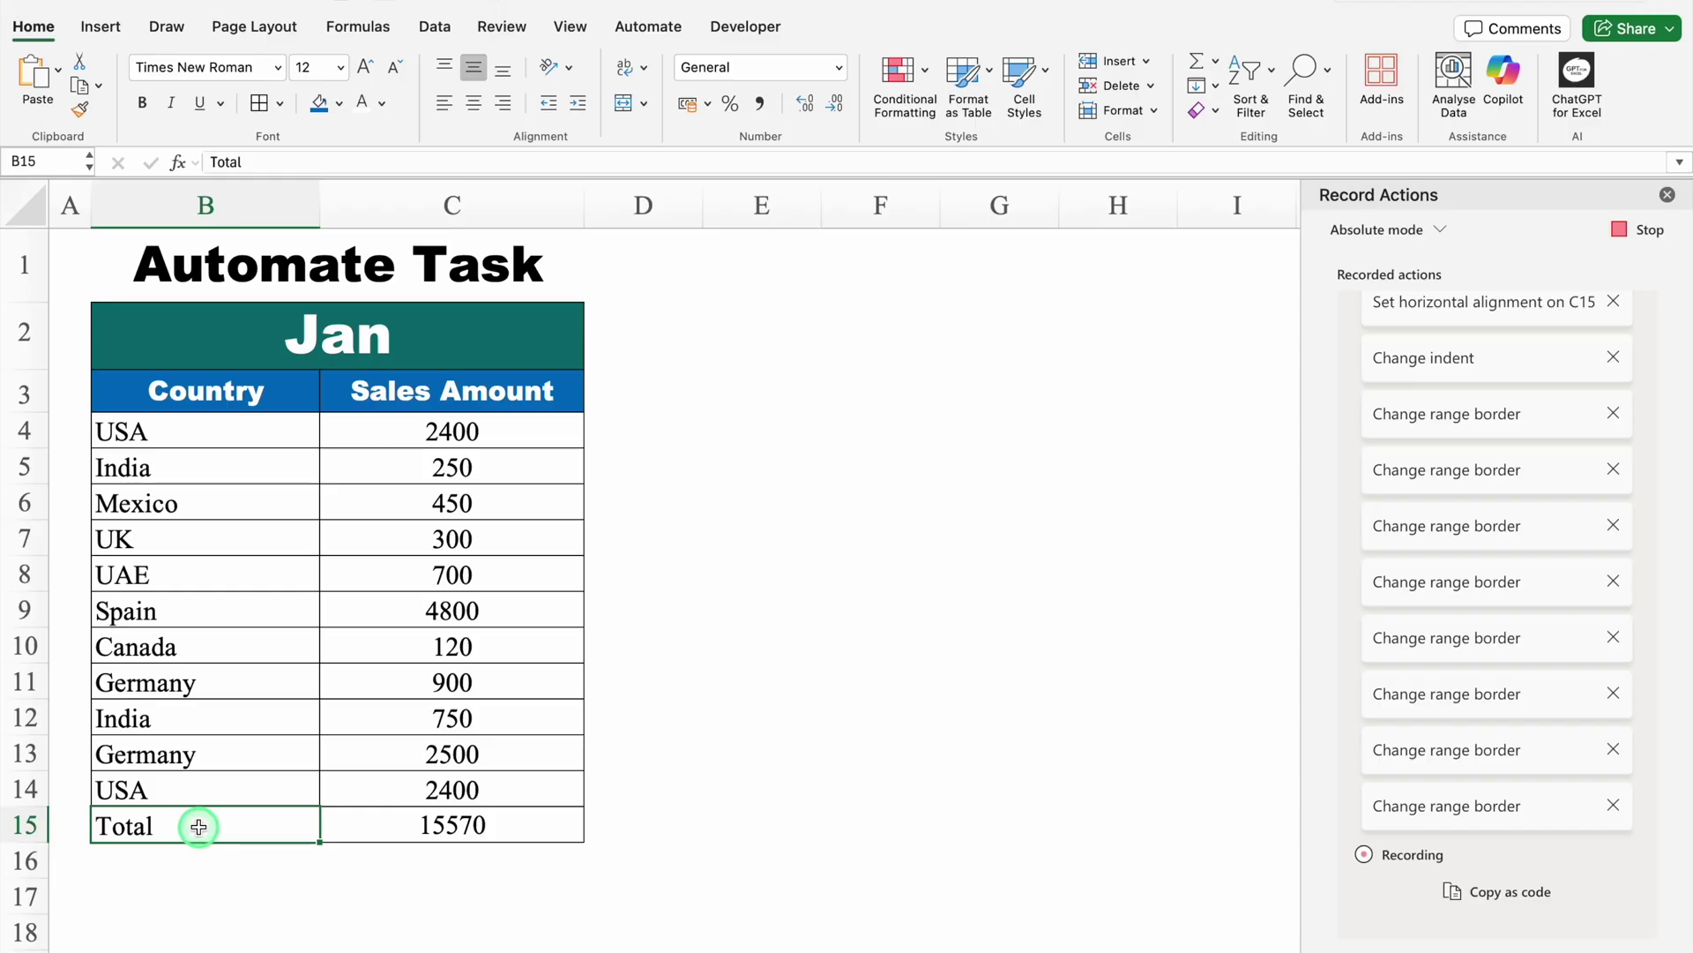
pyautogui.click(320, 105)
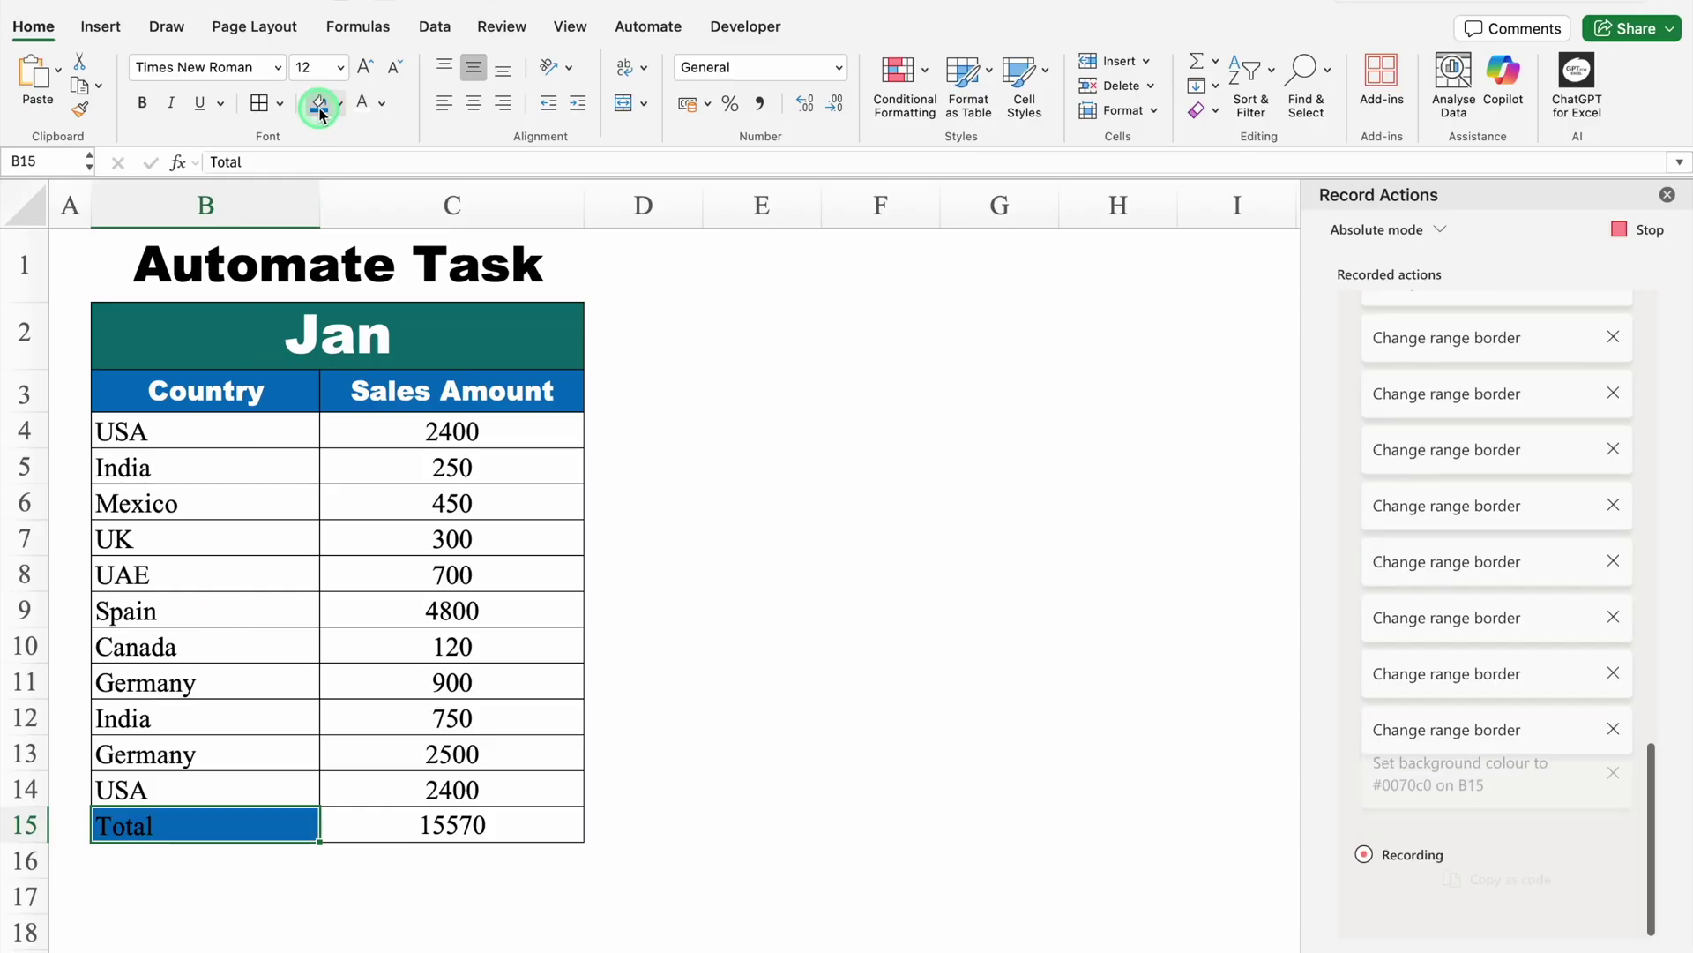
pyautogui.click(365, 105)
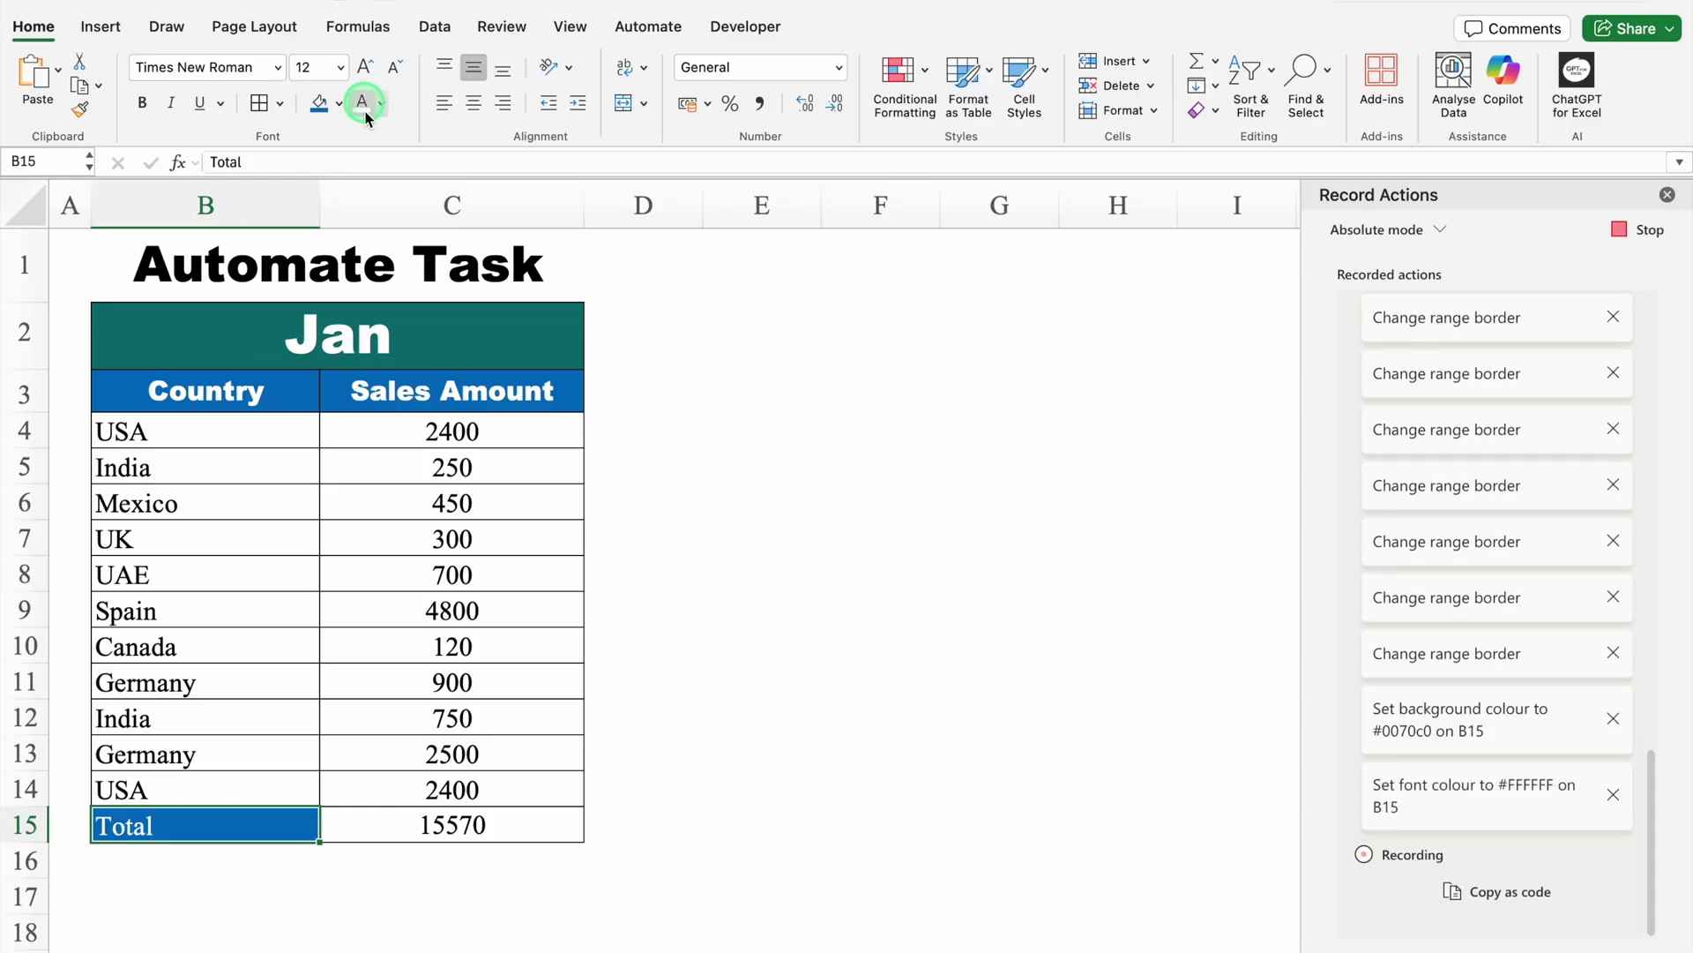
# - Set the font colour of C15 to standard blue #0070C0 and make it bold
pyautogui.click(436, 823)
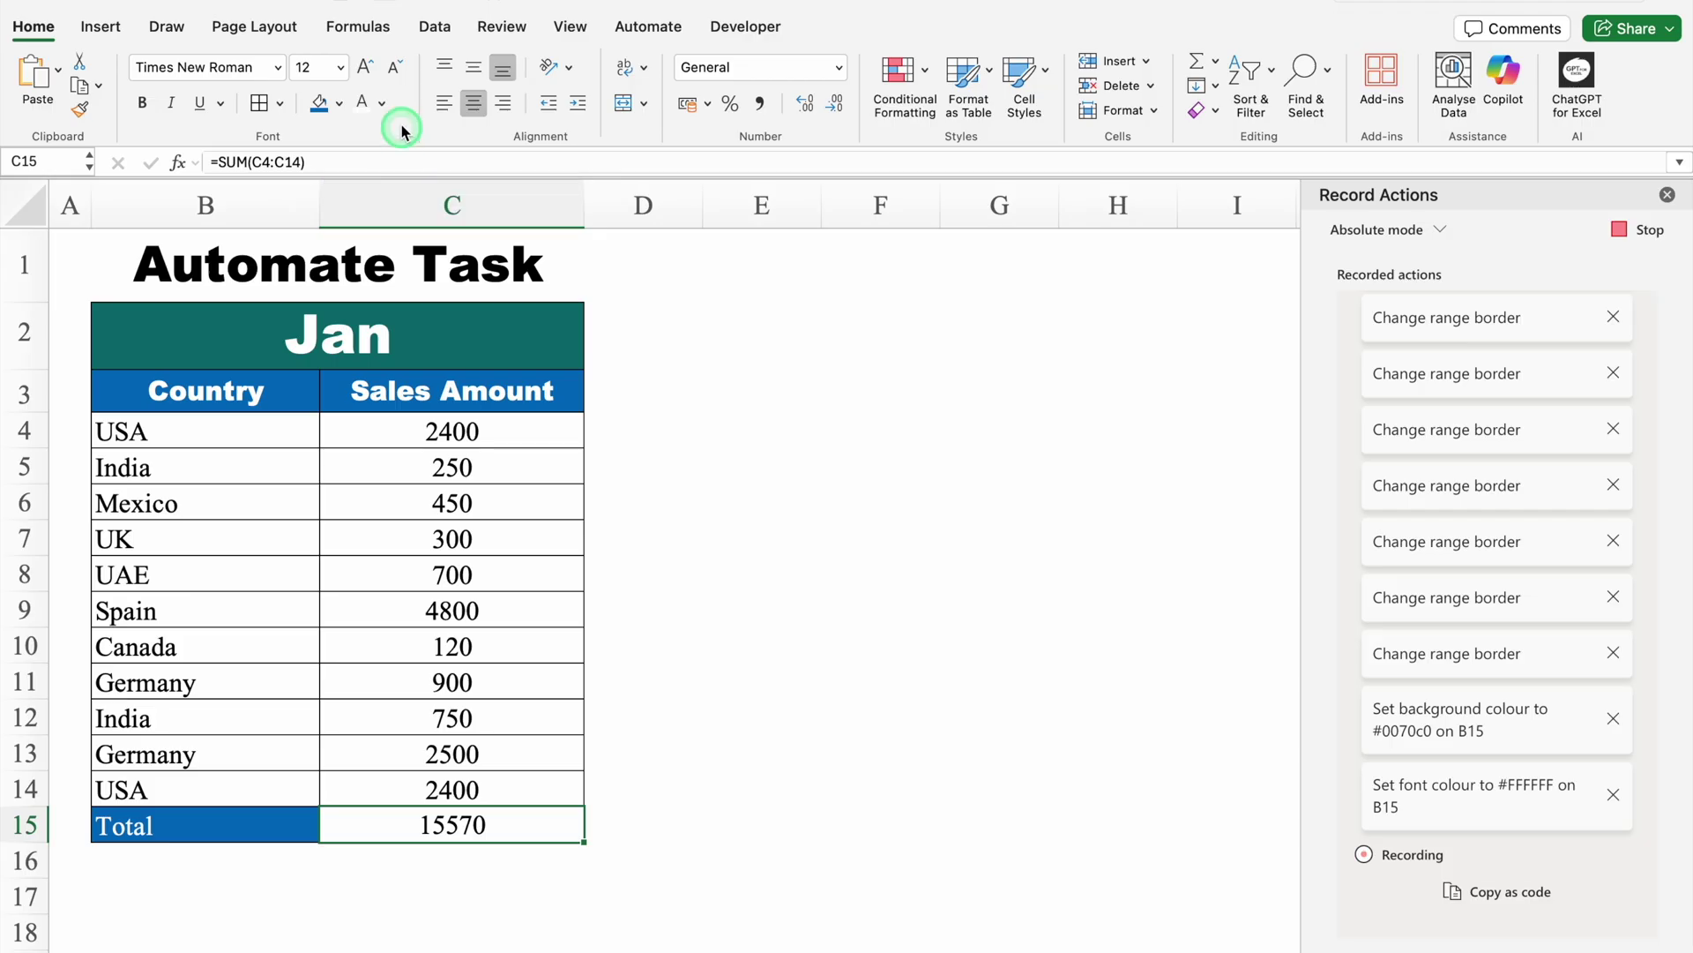
pyautogui.click(382, 103)
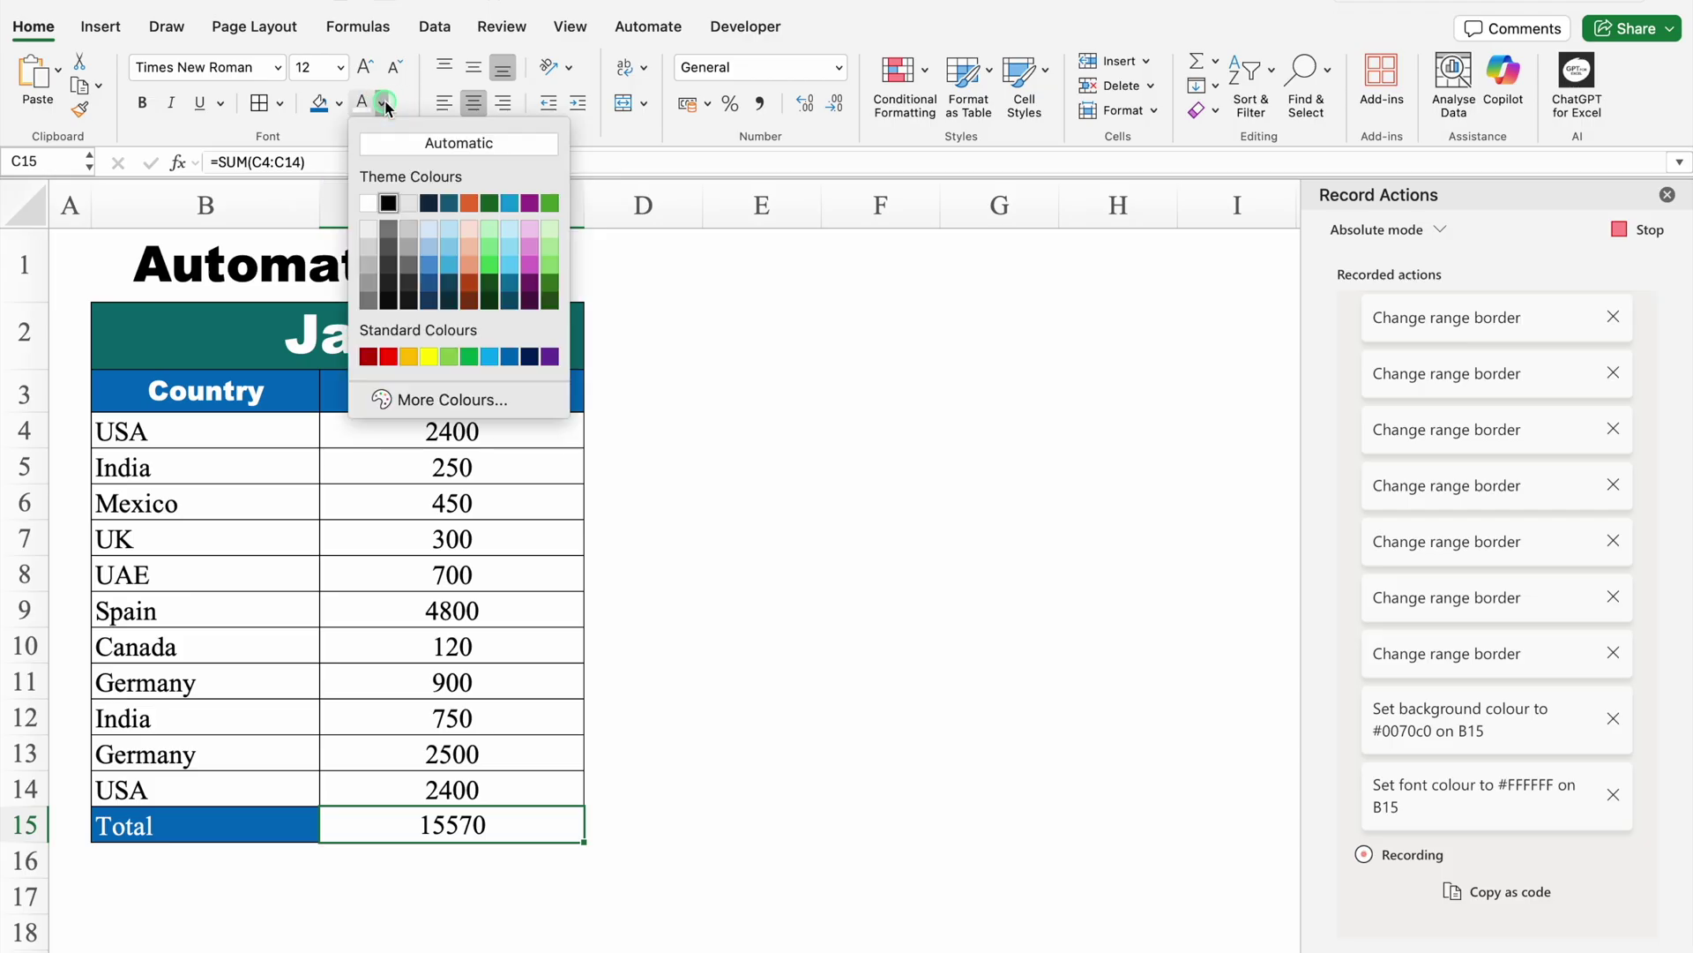
pyautogui.click(509, 357)
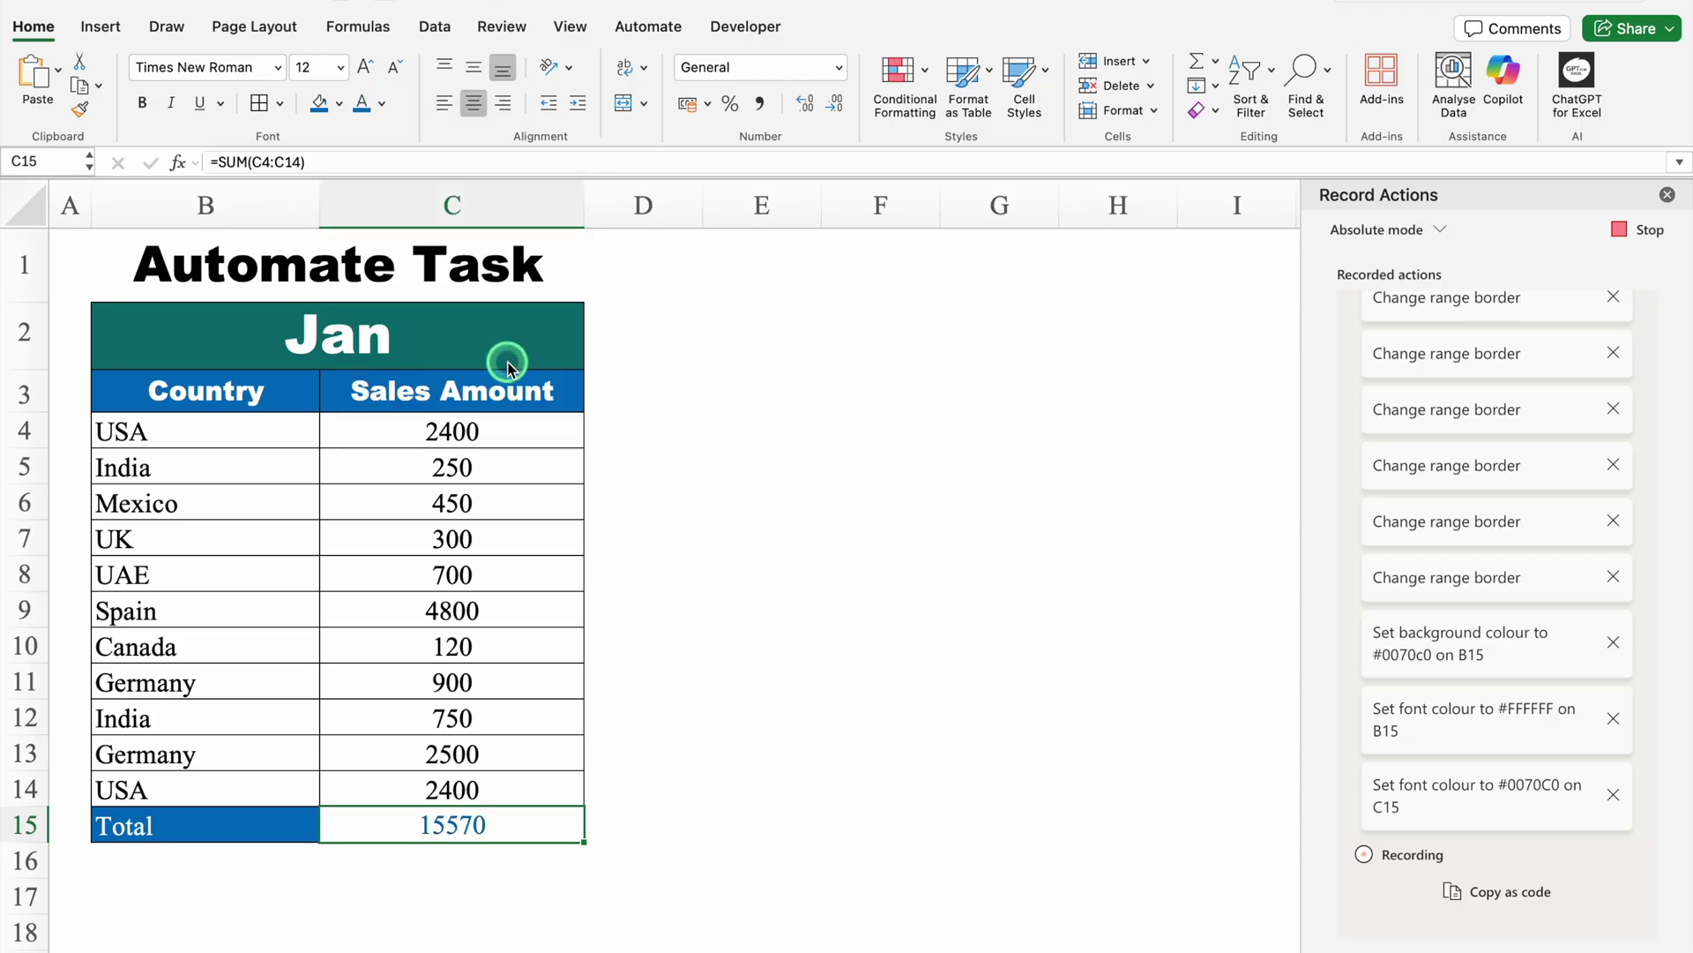
pyautogui.hotkey('ctrl', 'b')
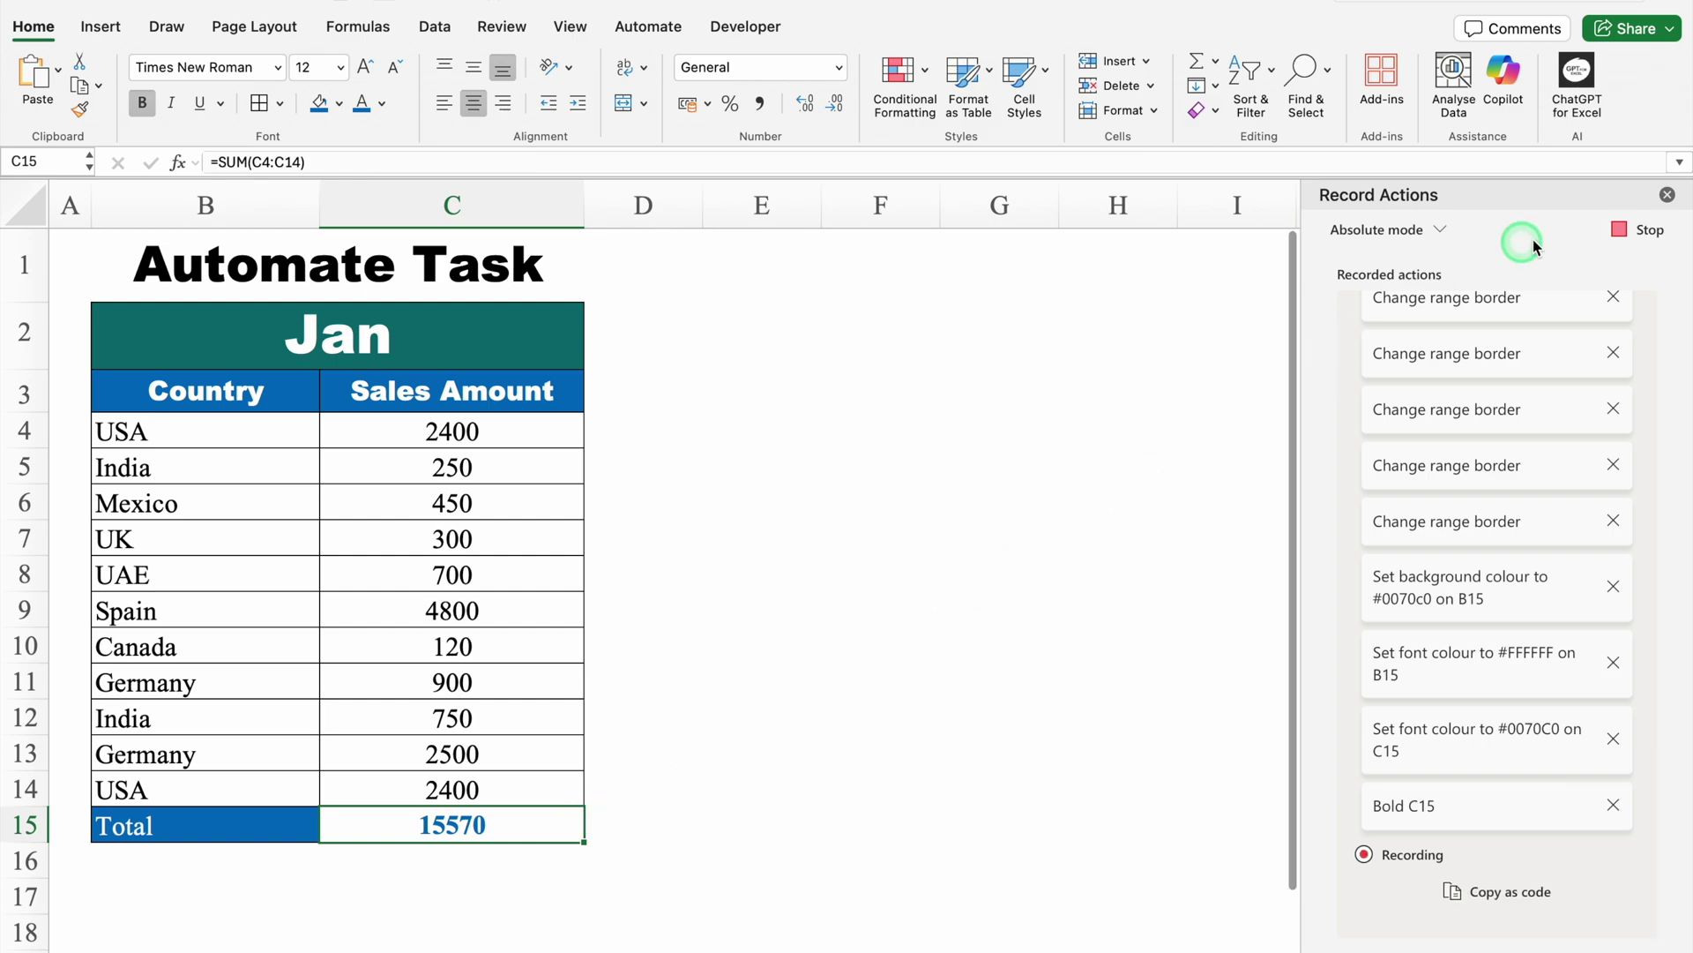
# - Stop the recording to save the actions as a script and close the Code Editor
pyautogui.click(1651, 232)
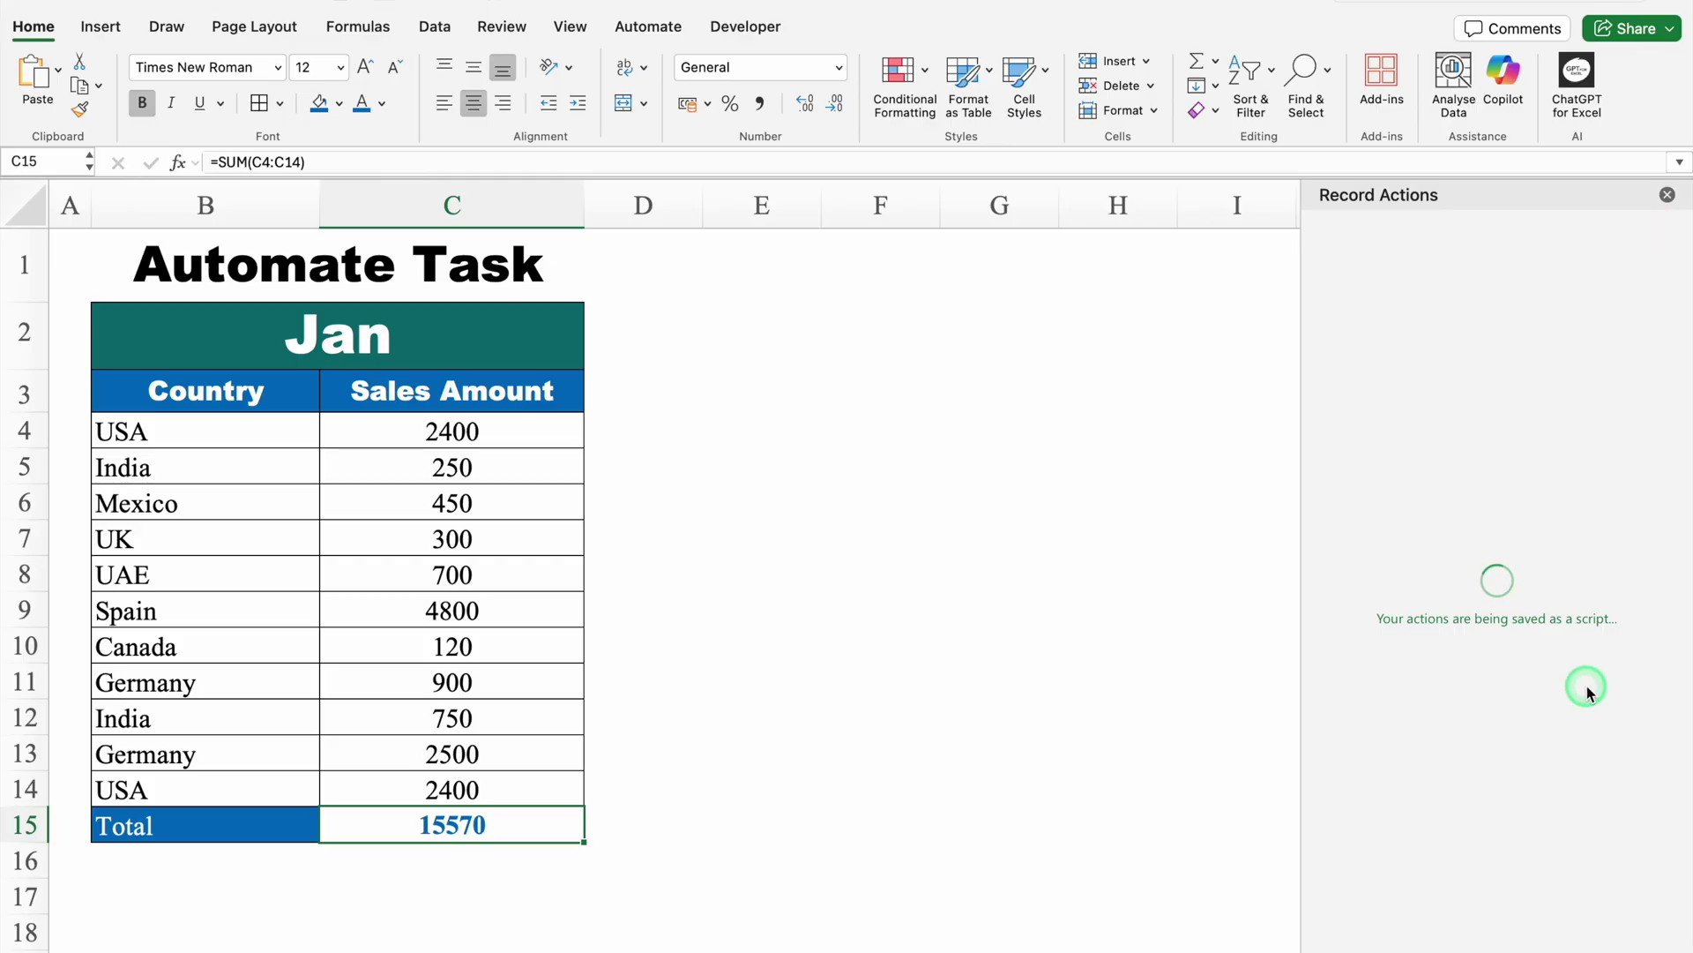
pyautogui.click(1413, 294)
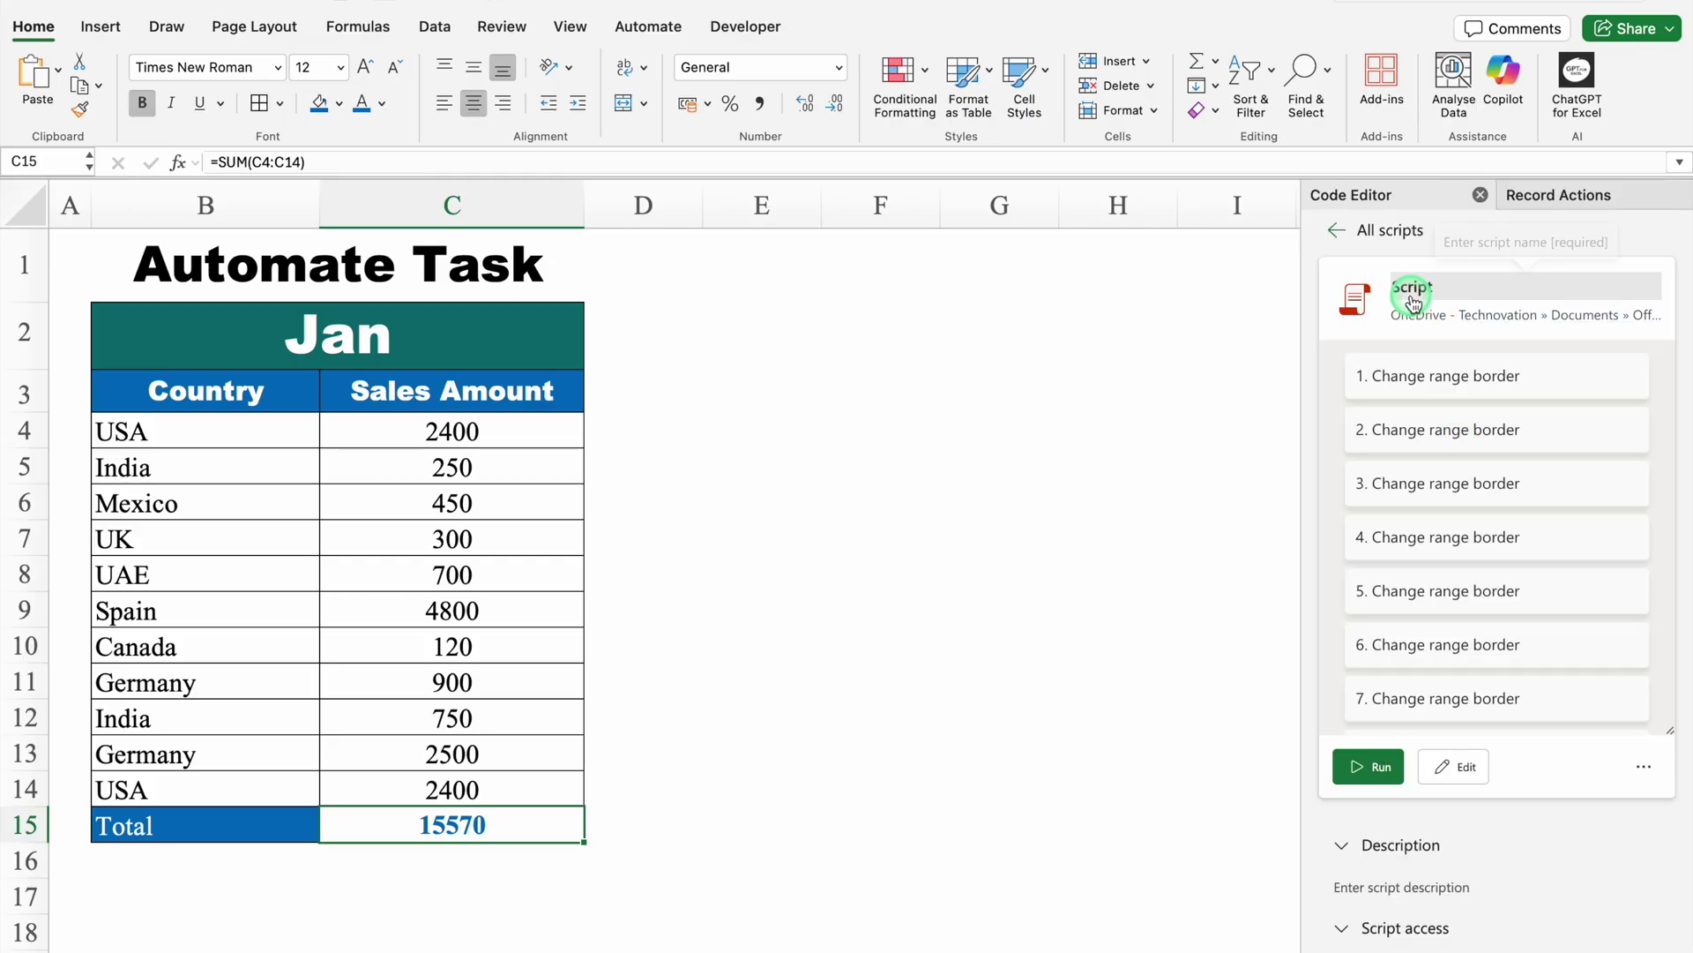
pyautogui.click(1481, 194)
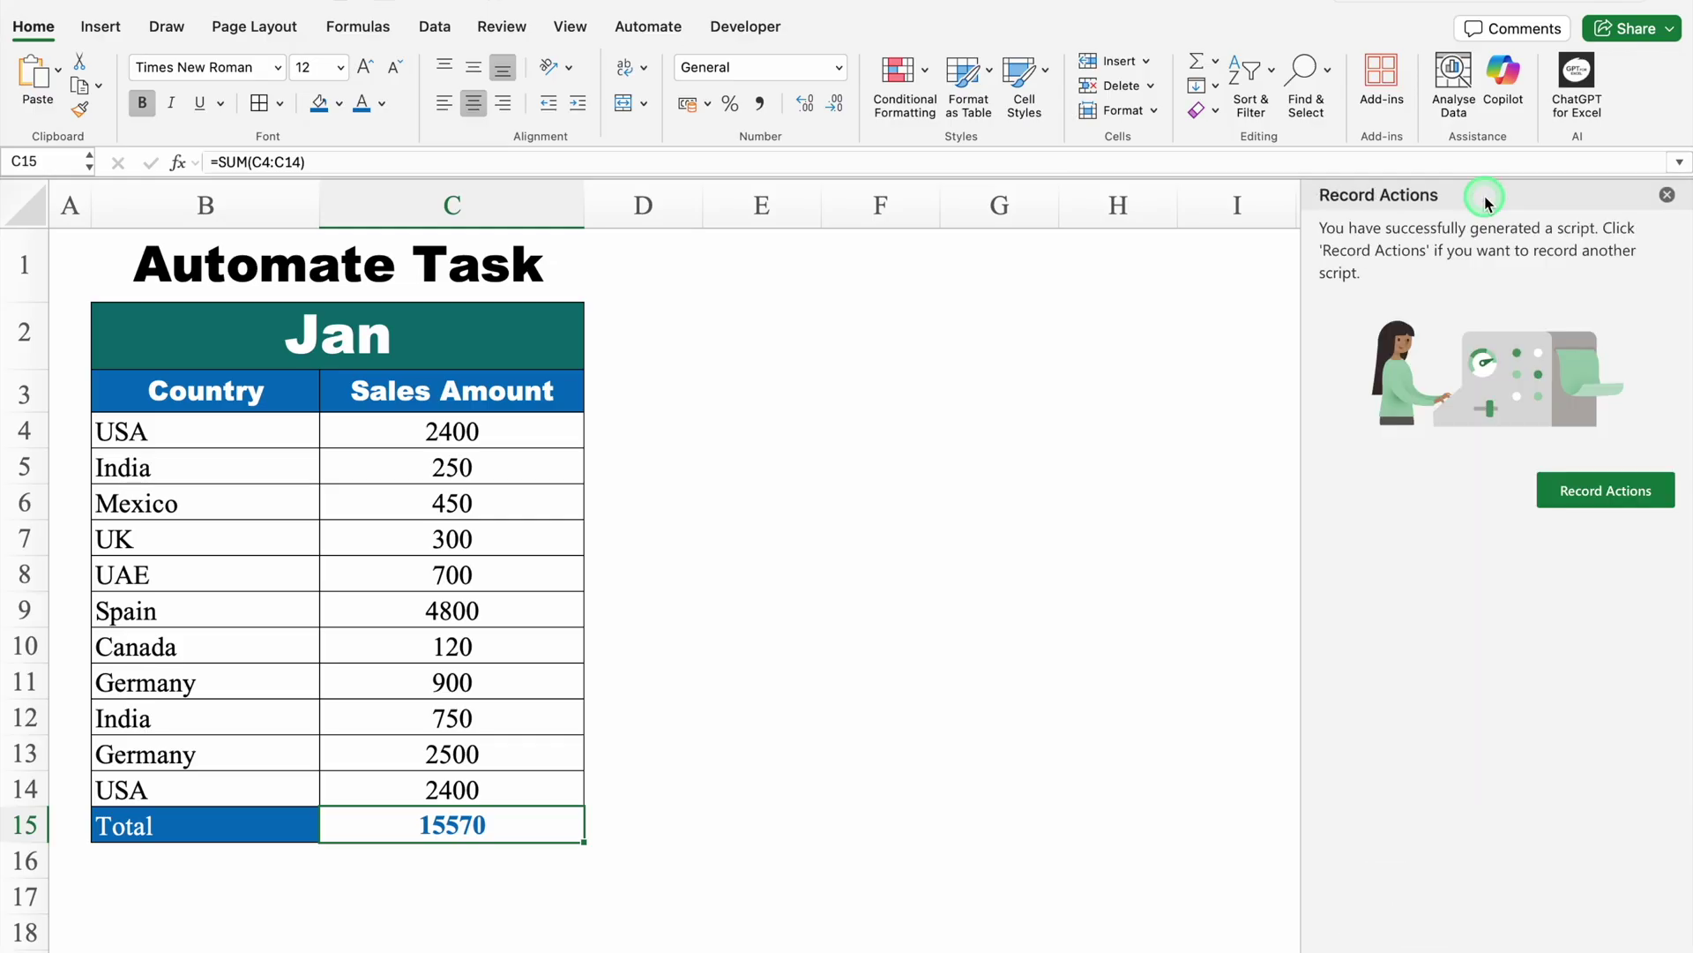
# - Close the Record Actions pane and open the recorded script named Script from the list of all scripts
pyautogui.click(1664, 193)
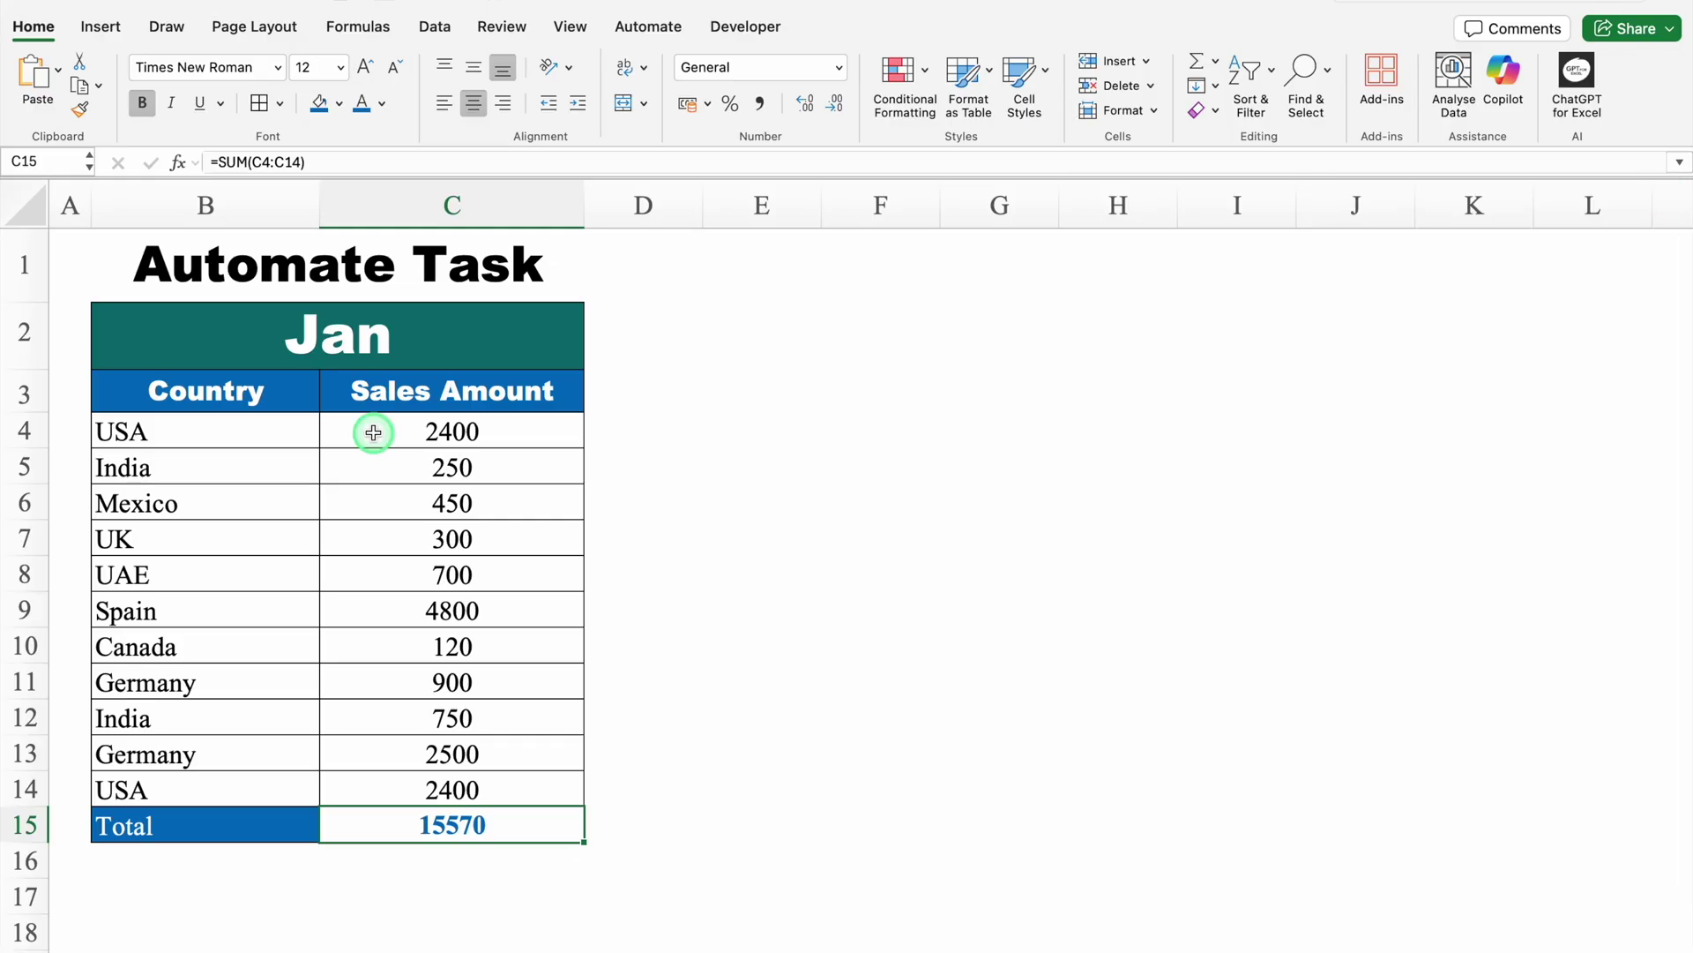
pyautogui.click(650, 26)
pyautogui.click(204, 70)
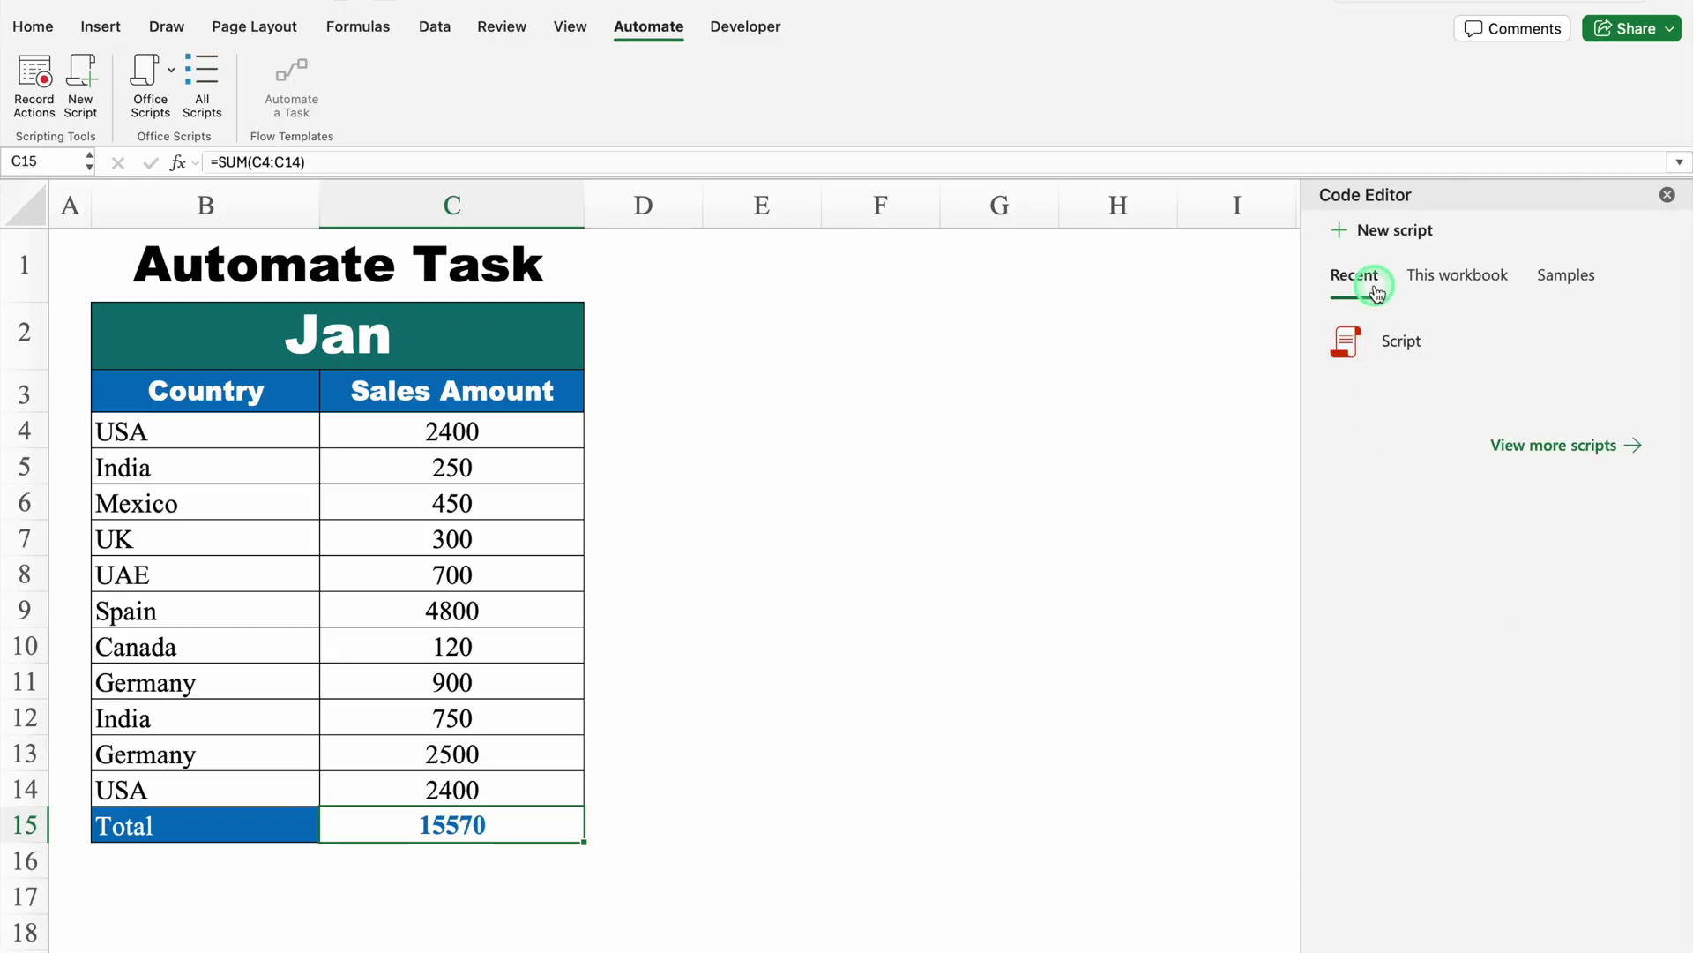
pyautogui.moveTo(1420, 344)
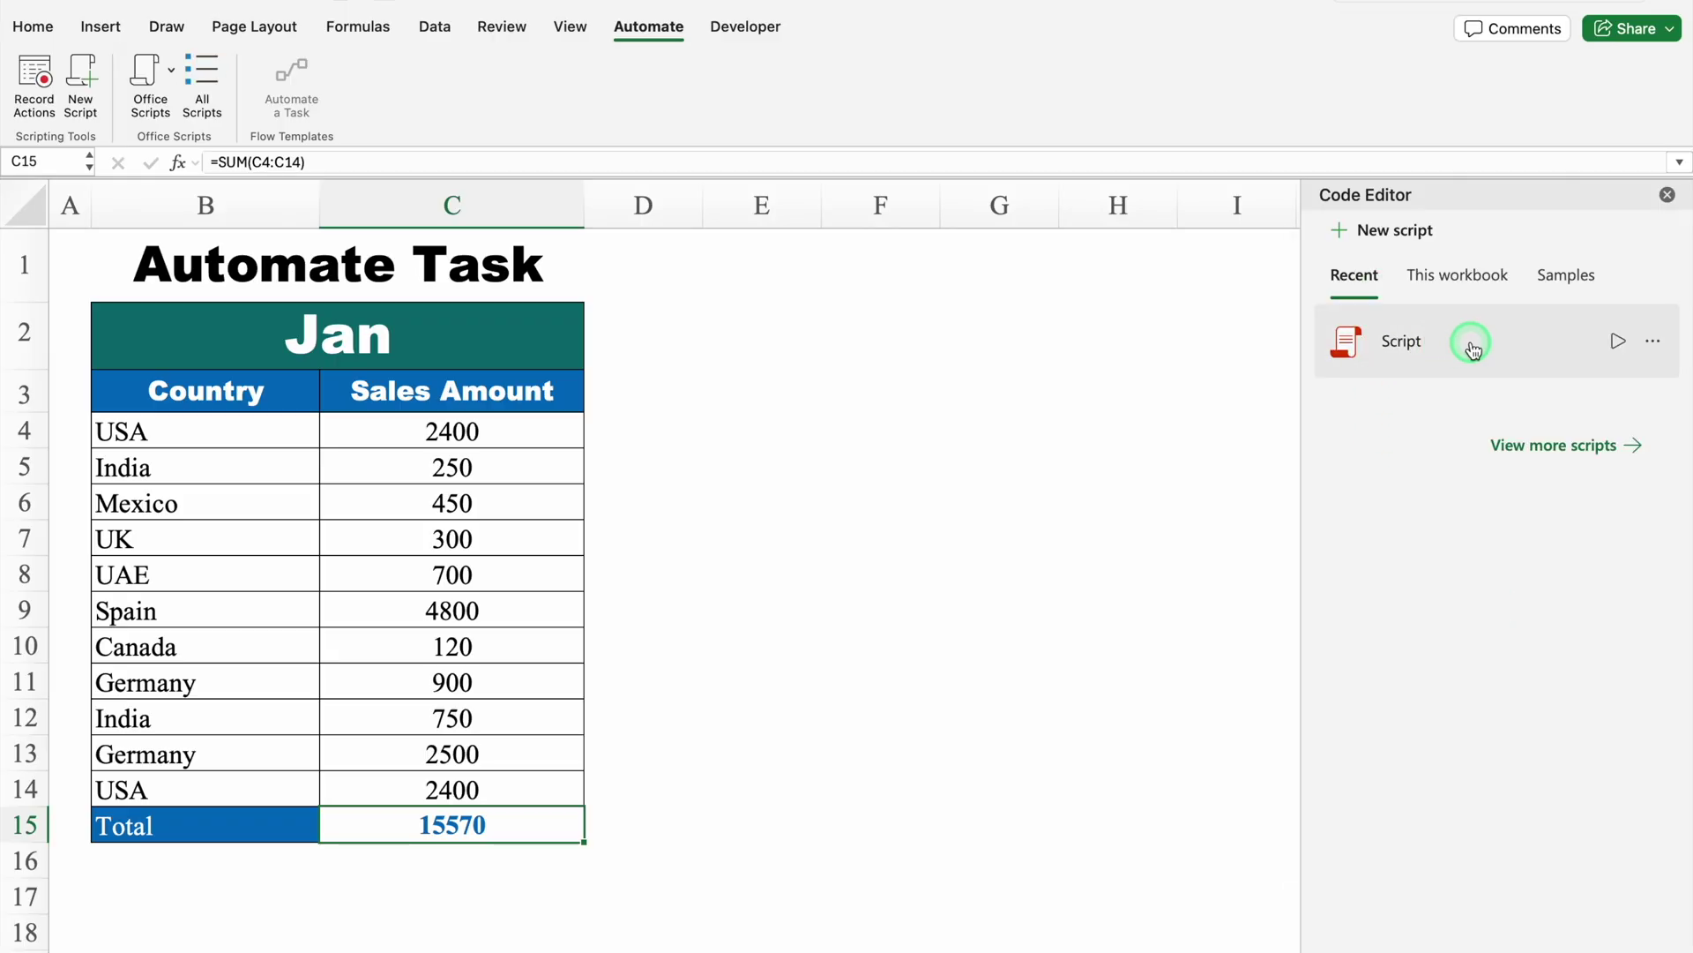
pyautogui.click(1431, 343)
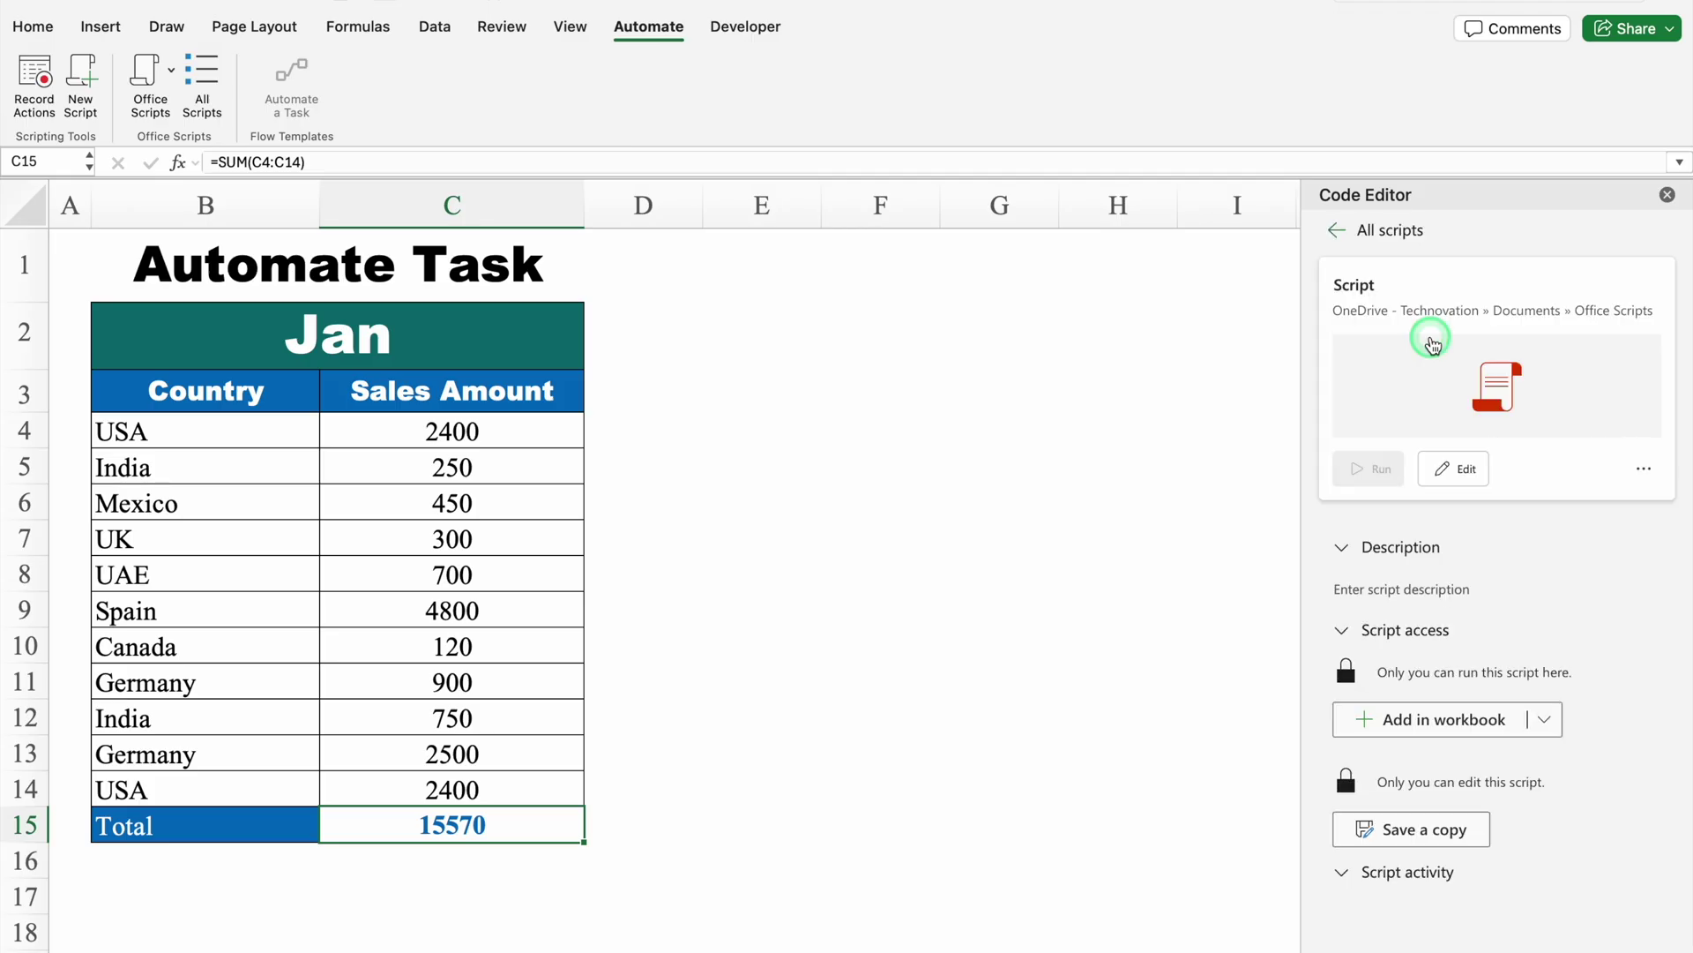
# - Rename the recorded script as Formatting
pyautogui.click(1364, 284)
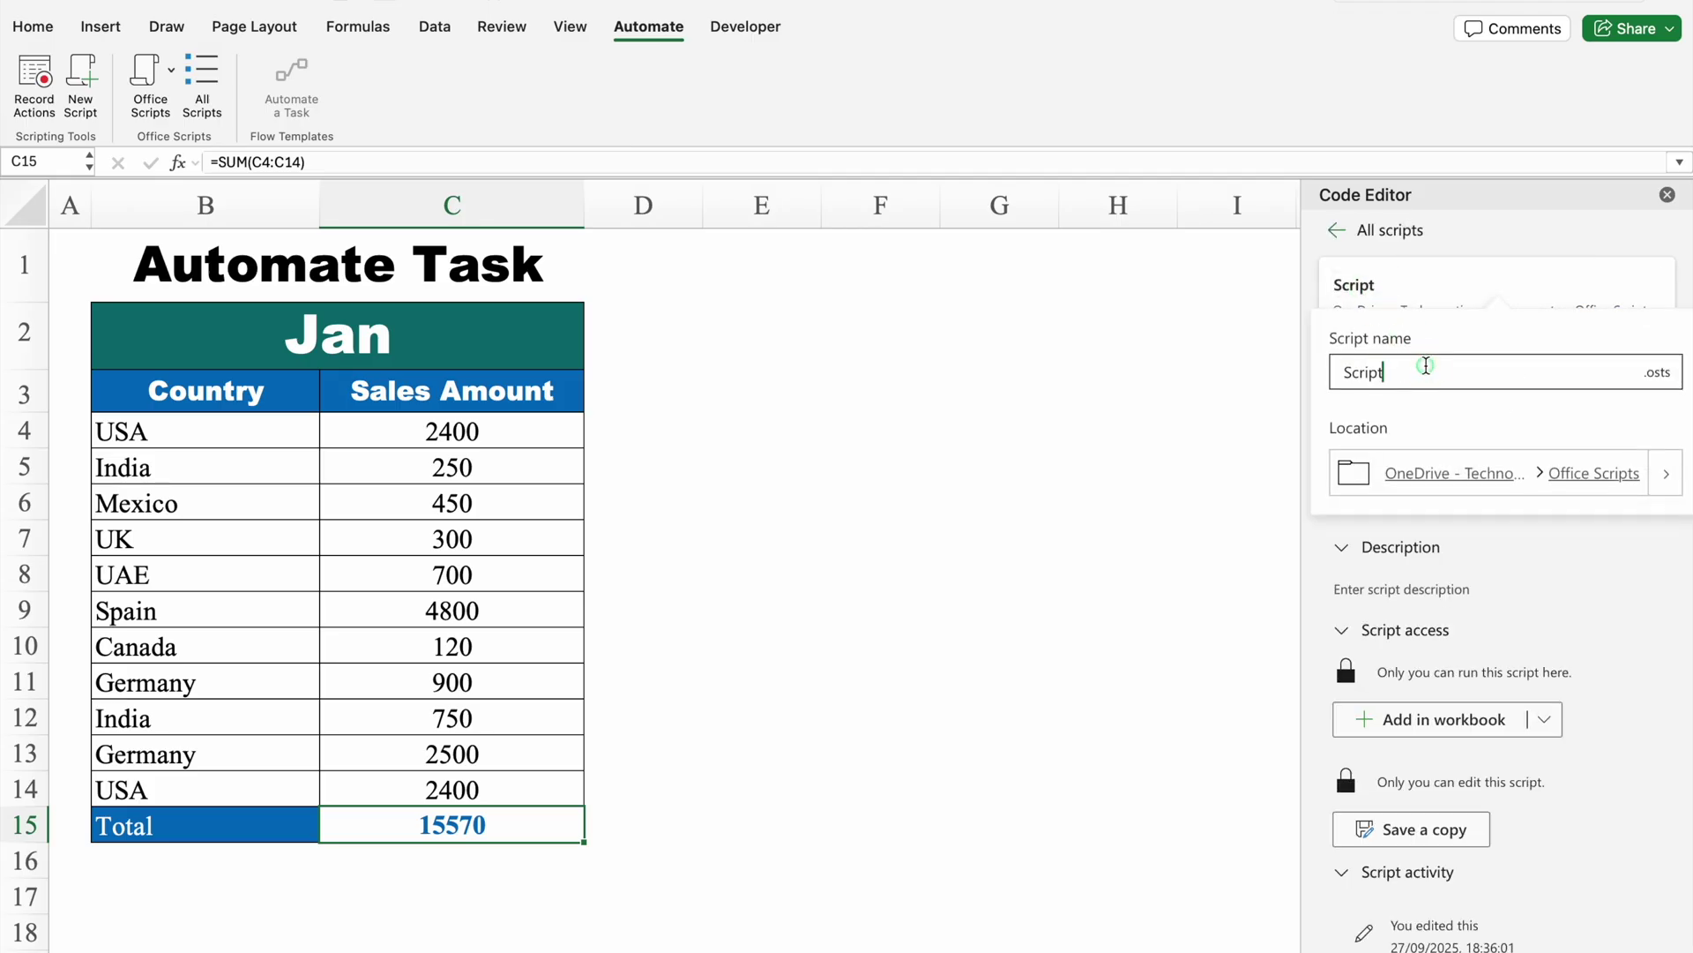
pyautogui.doubleClick(1367, 372)
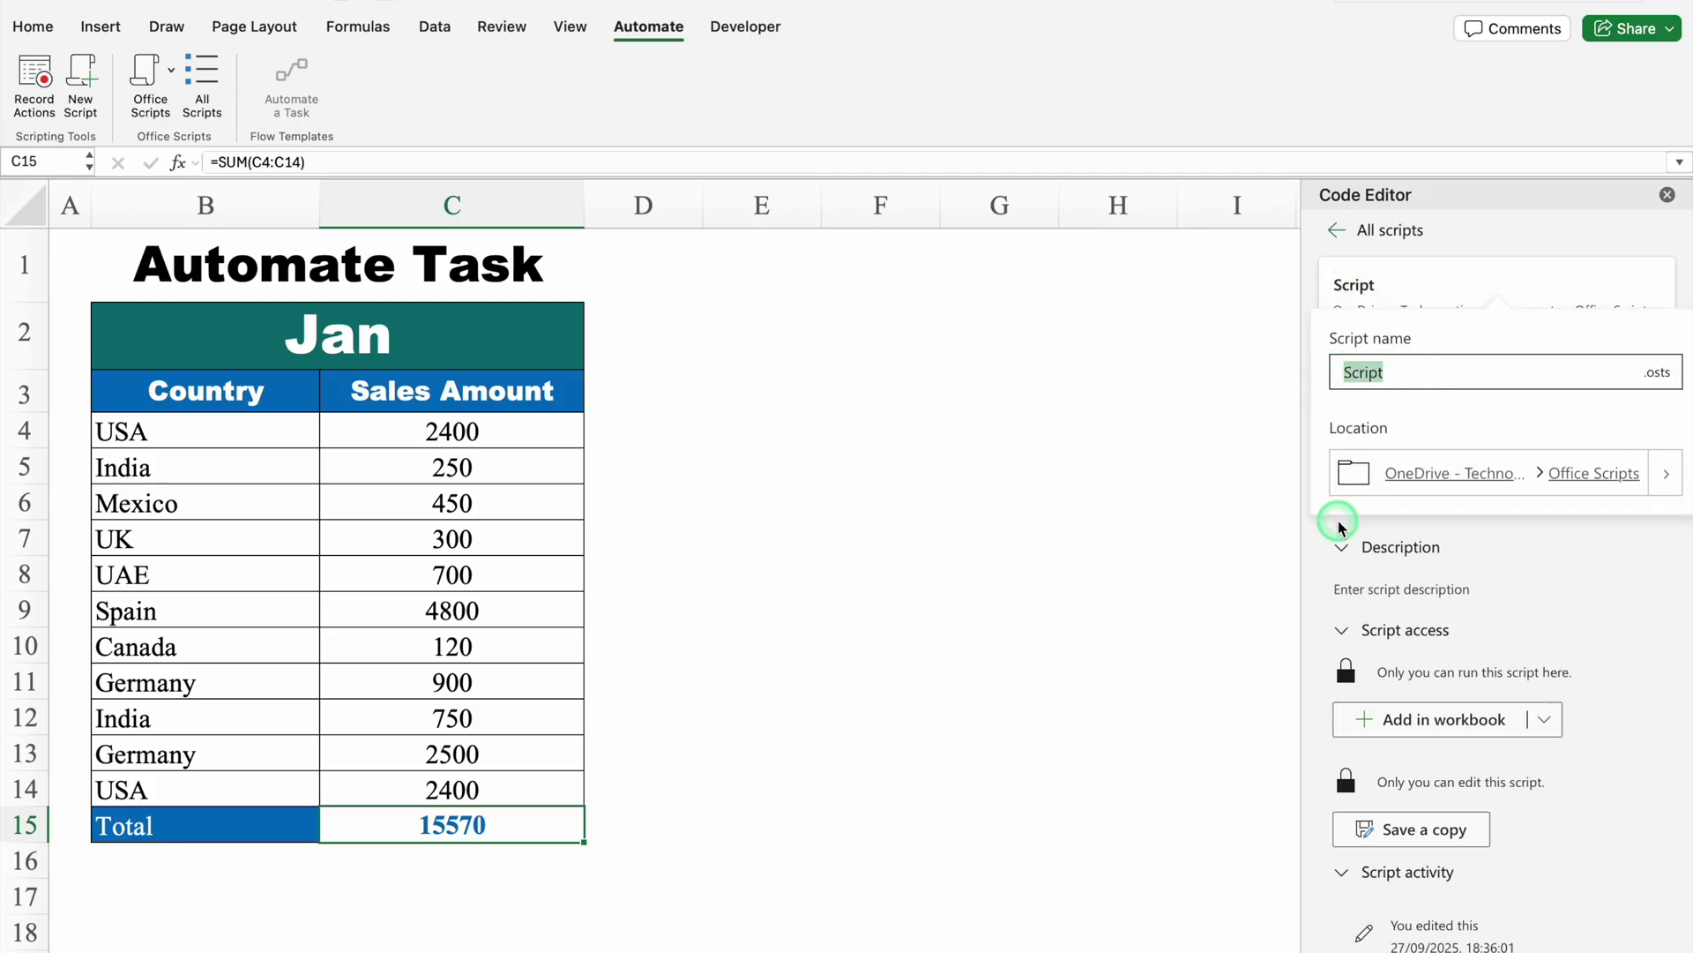
pyautogui.write('Formatting')
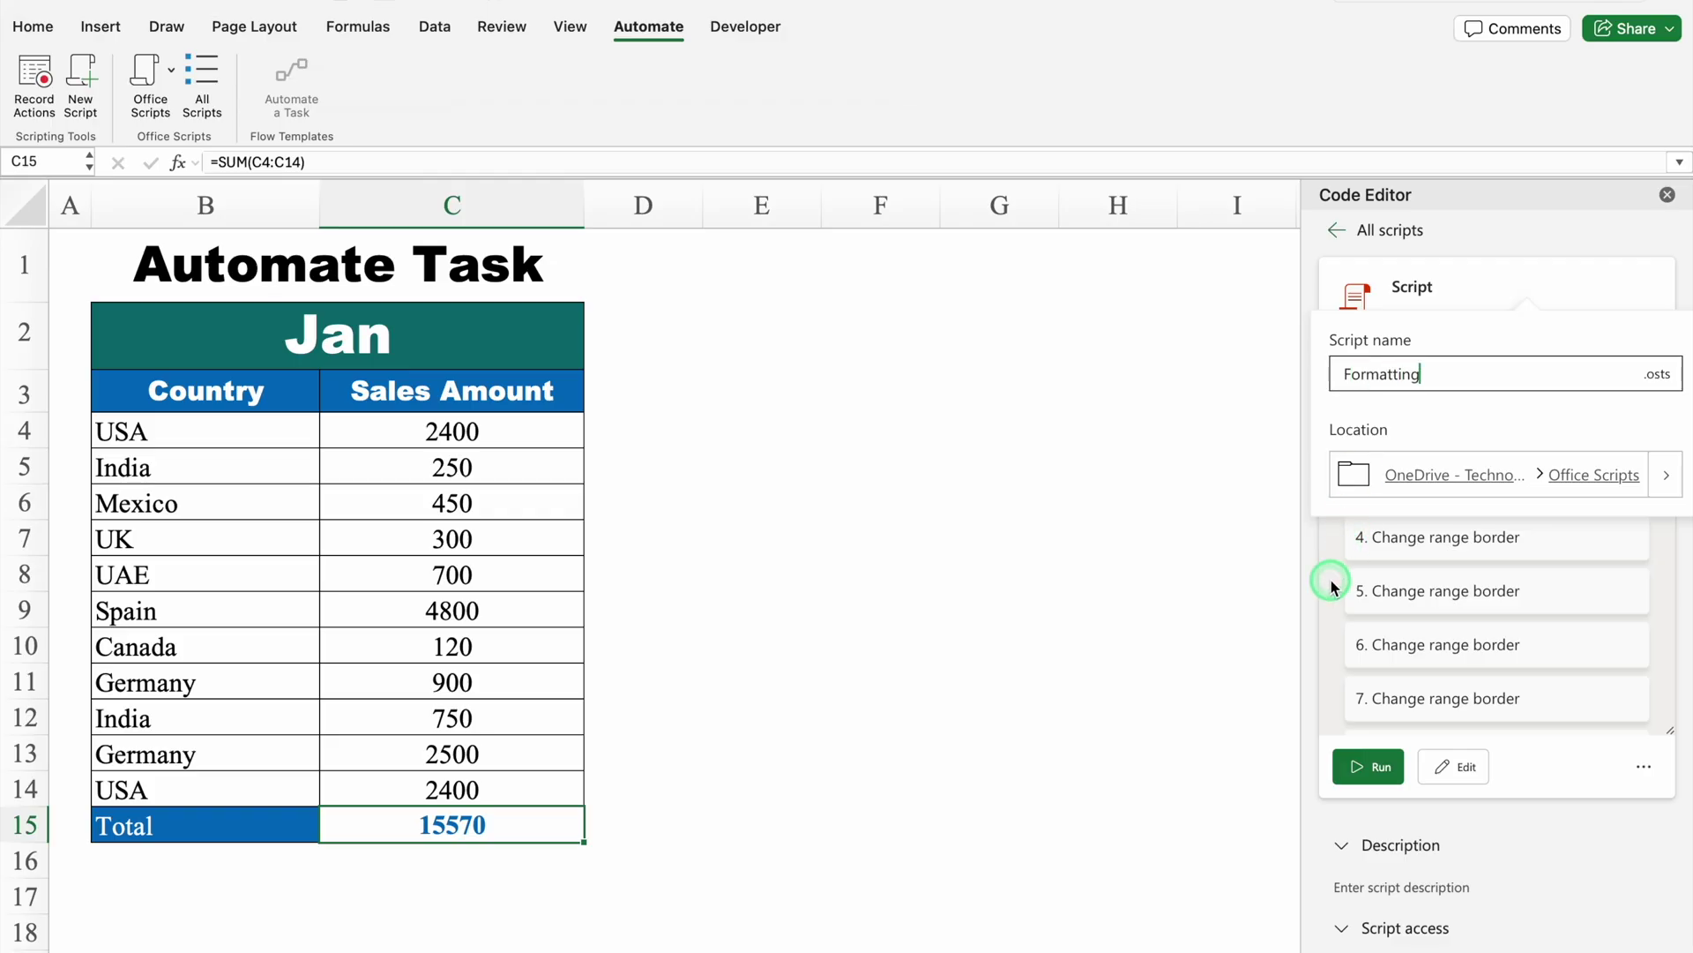
pyautogui.click(1381, 767)
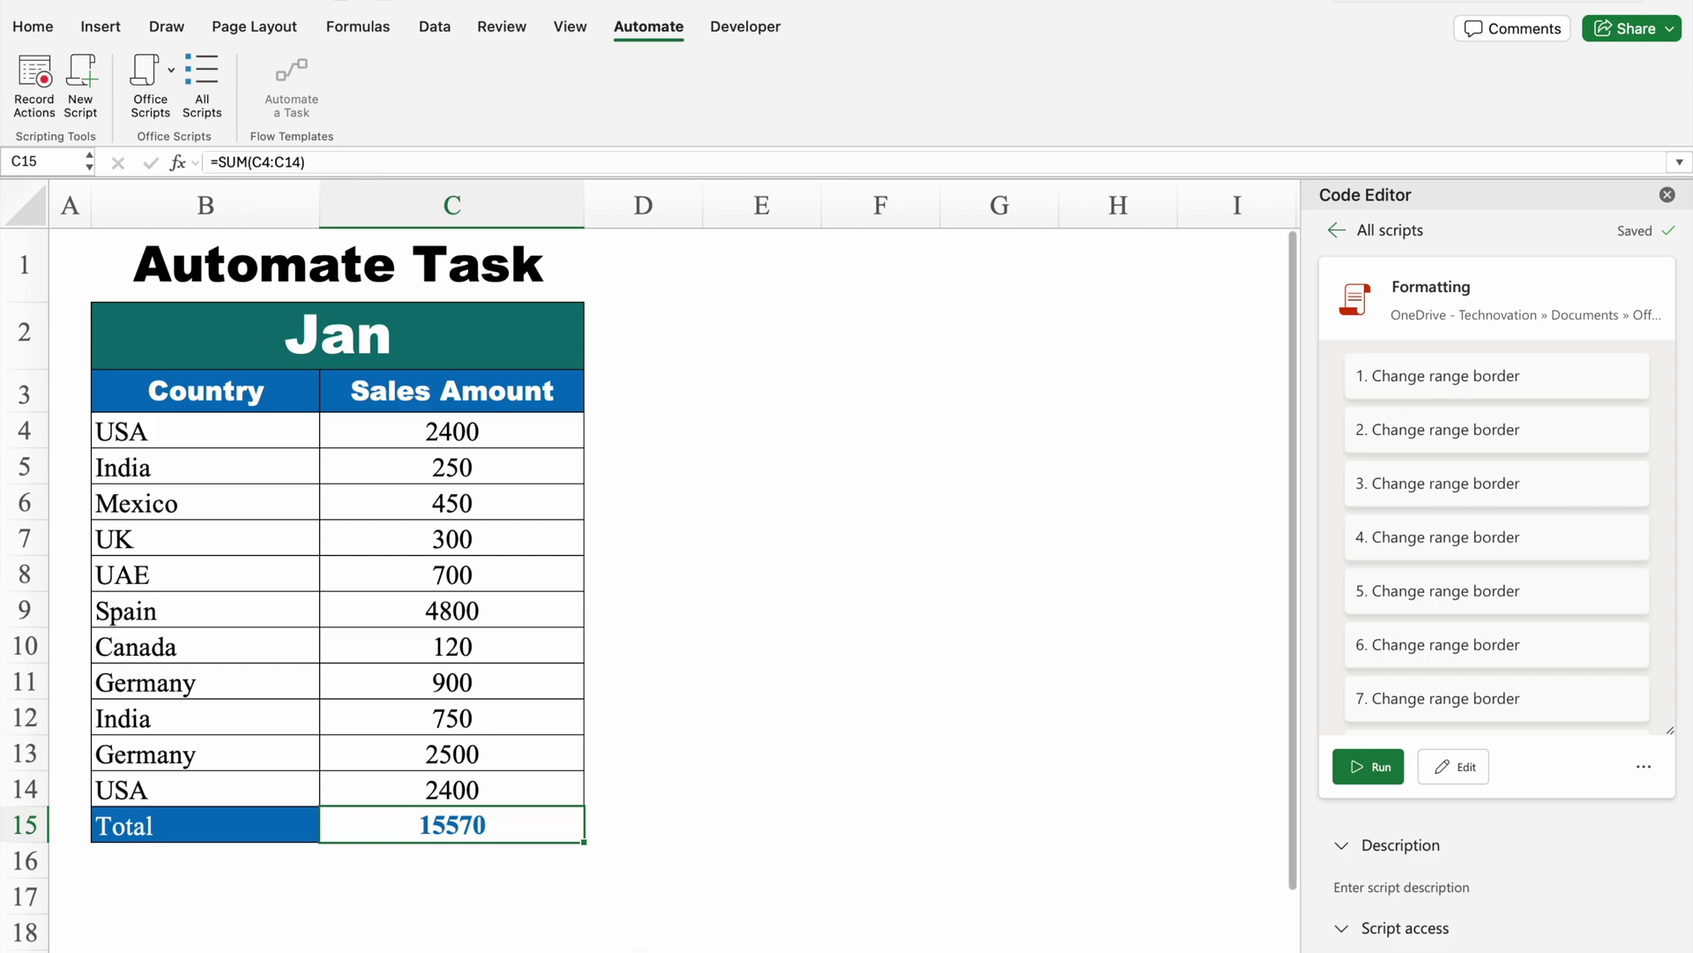
# - Run the Formatting script on the sales table B3:C14 of the Feb sheet and deselect the table
pyautogui.hotkey('ctrl', 'pagedown')
pyautogui.moveTo(256, 352); pyautogui.dragTo(447, 739)
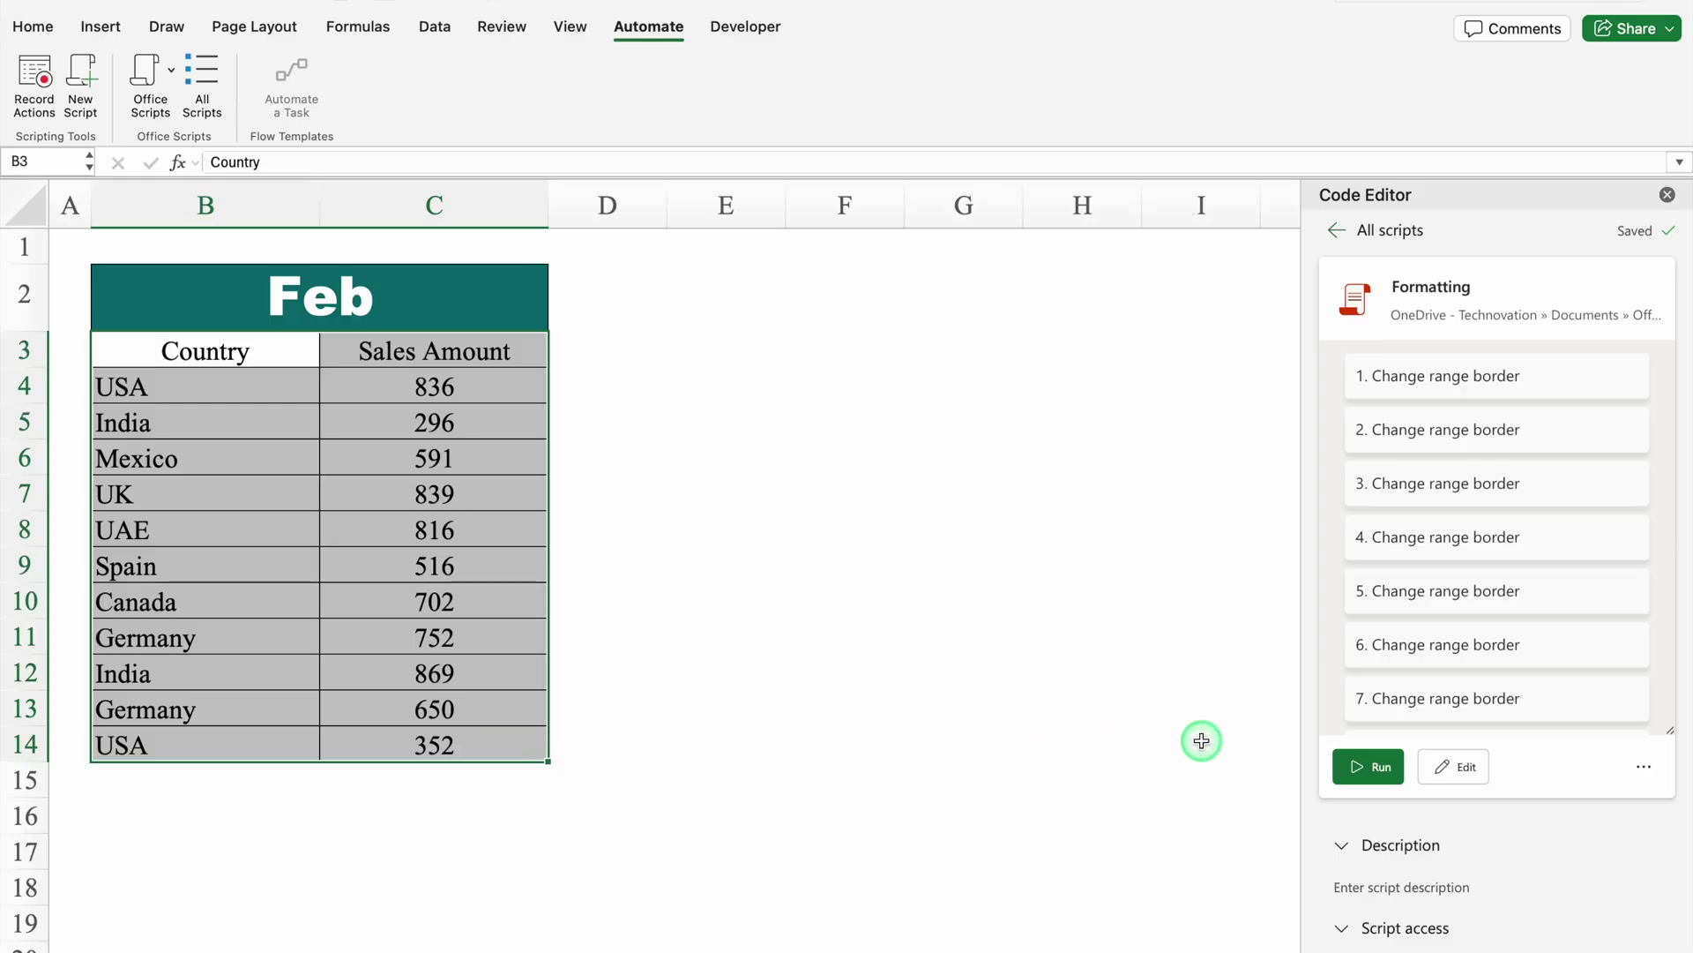
pyautogui.click(1374, 765)
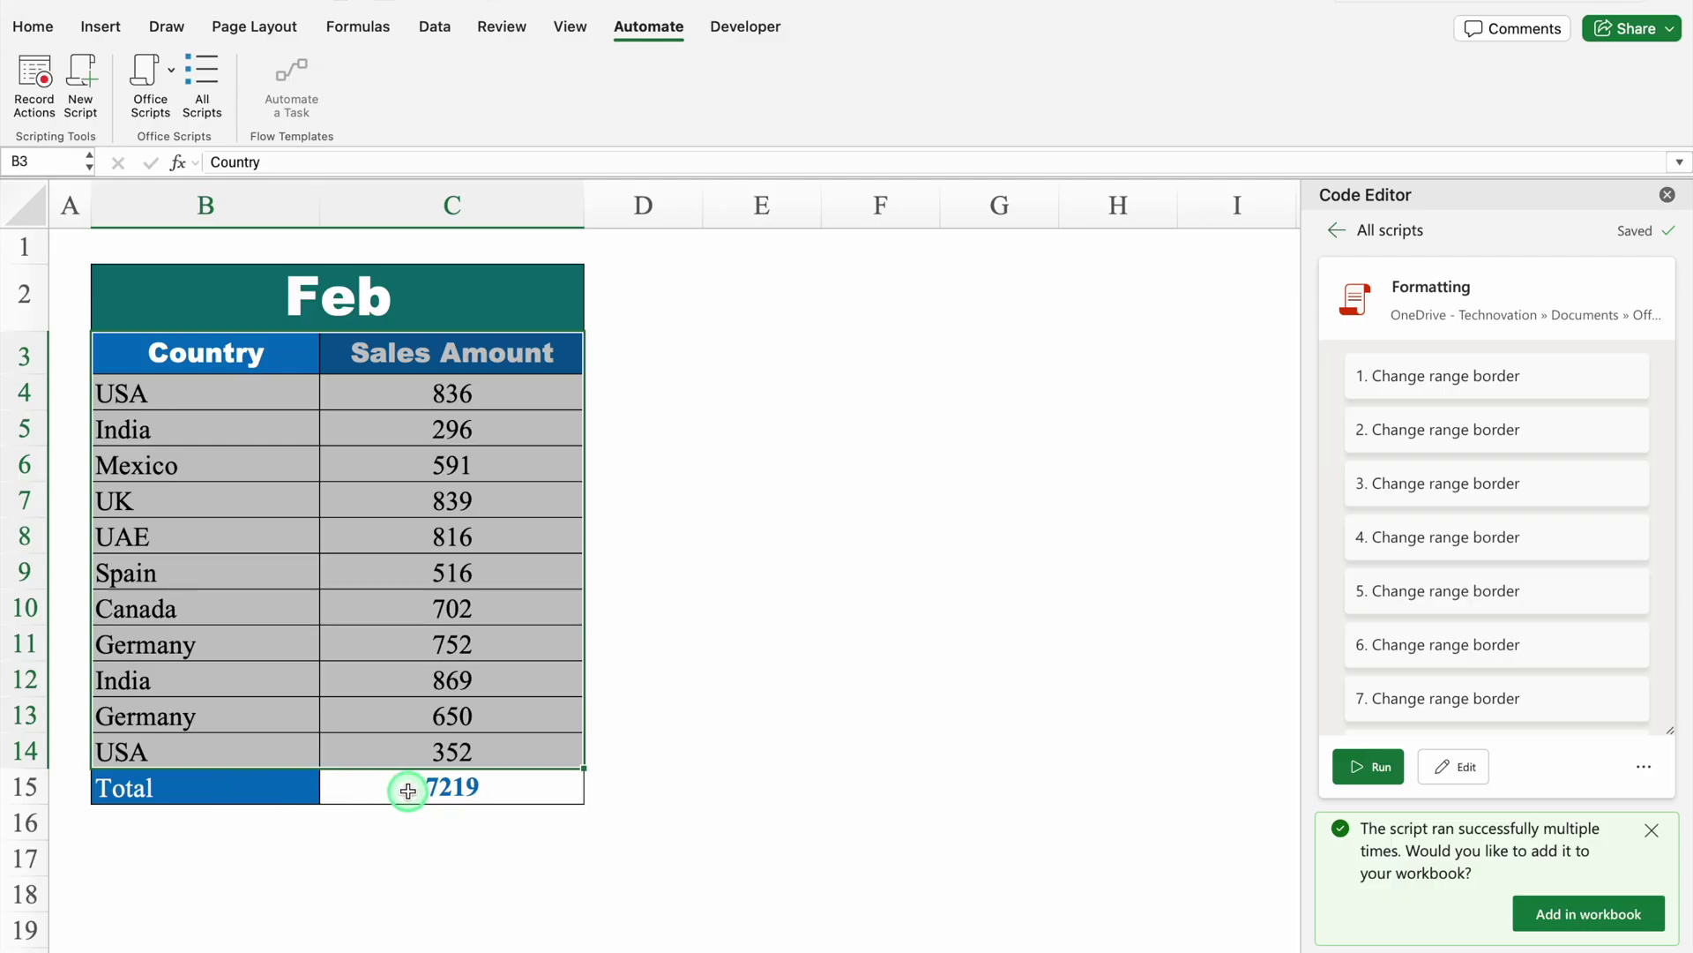
pyautogui.click(743, 394)
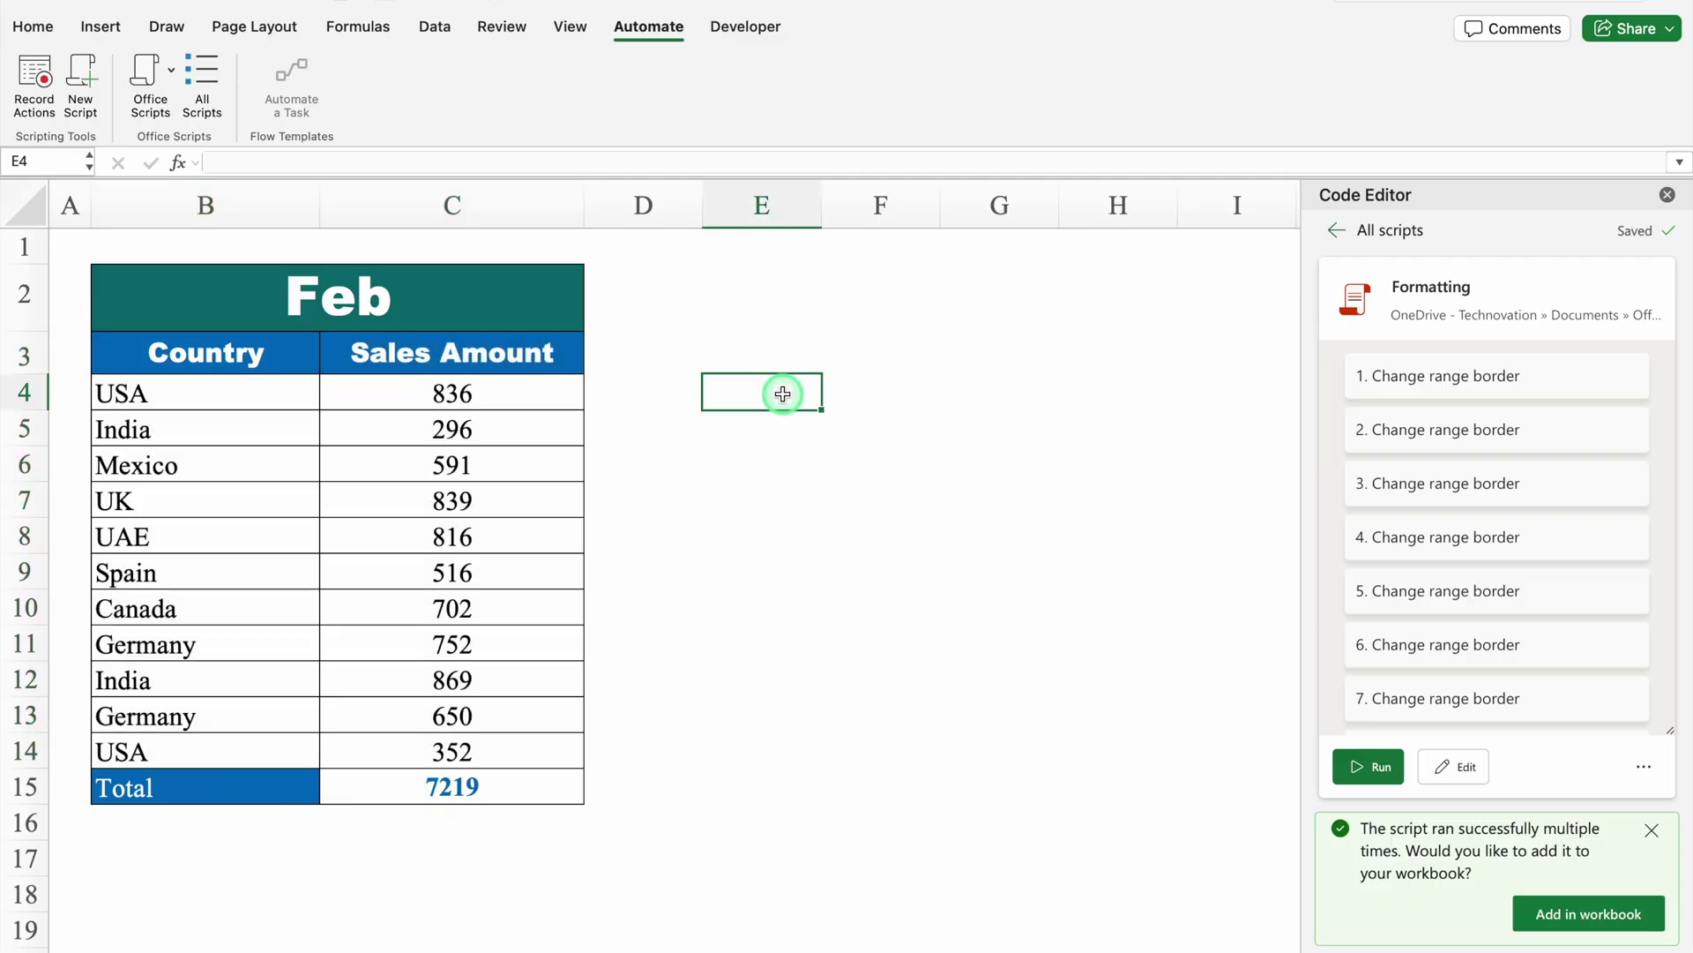
# - Run the Formatting script on the sales table B3:C14 of the Mar sheet and deselect the table
pyautogui.hotkey('ctrl', 'pagedown')
pyautogui.click(229, 354)
pyautogui.moveTo(230, 355); pyautogui.dragTo(427, 746)
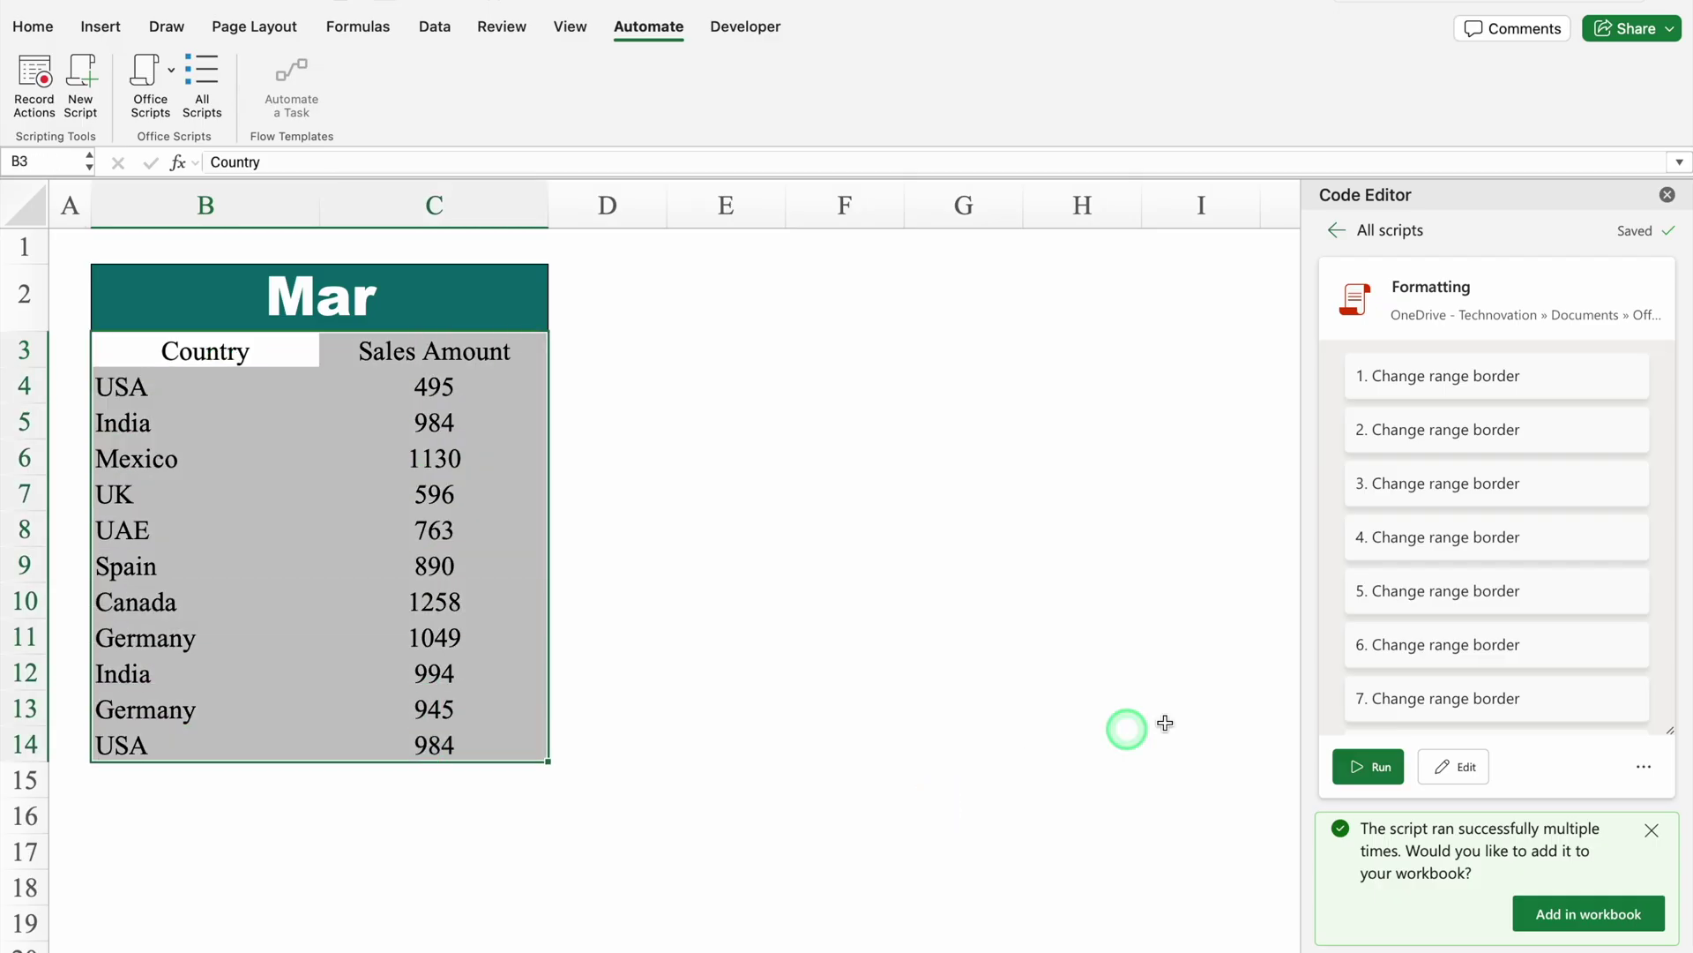
pyautogui.click(1381, 769)
pyautogui.click(1082, 757)
# - Run the Formatting script on the Apr sheet with only the empty cell D7 selected instead of the table
pyautogui.hotkey('ctrl', 'pagedown')
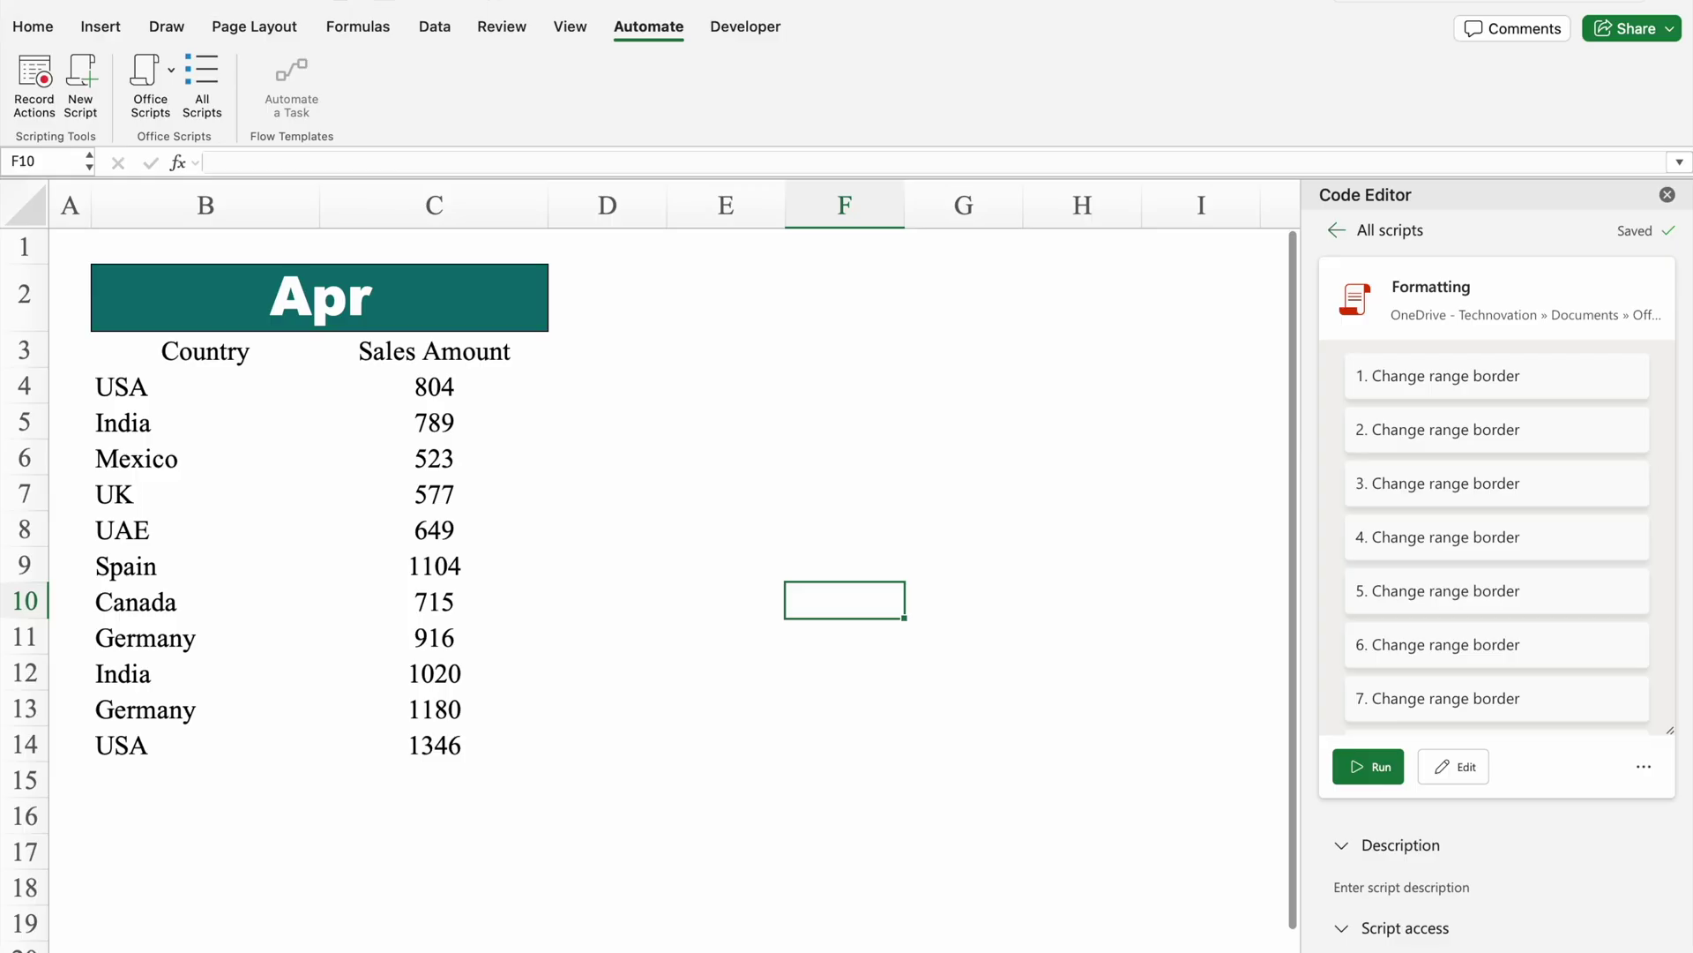
pyautogui.moveTo(229, 353); pyautogui.dragTo(465, 744)
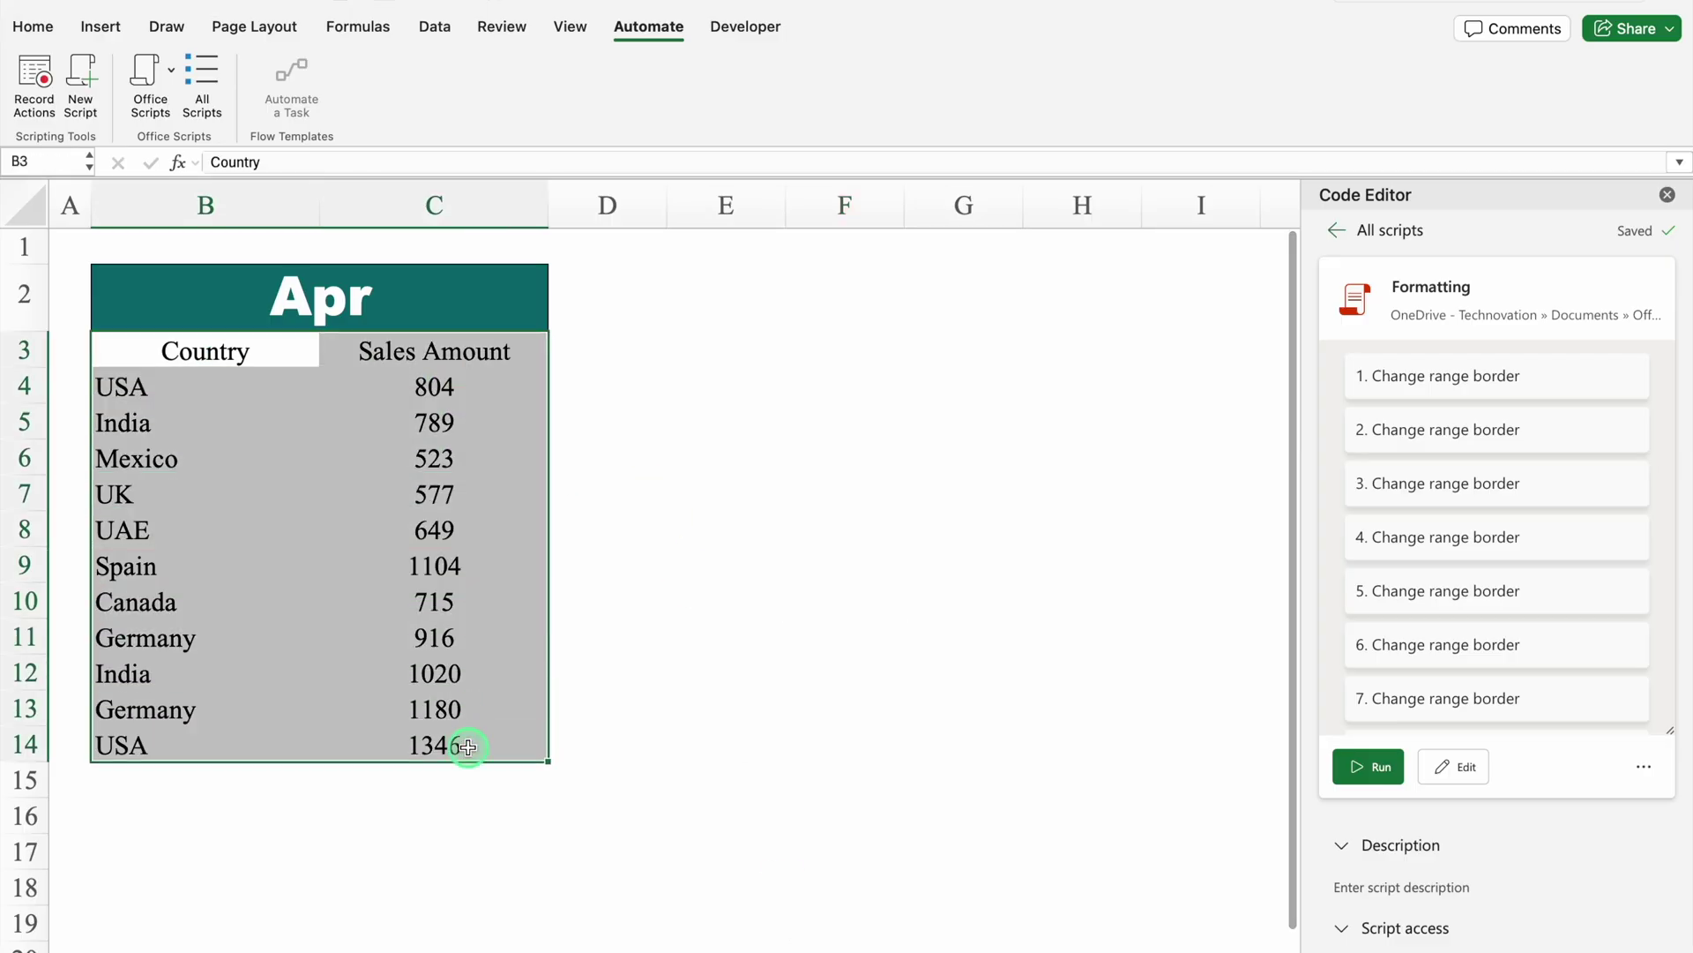
pyautogui.click(651, 508)
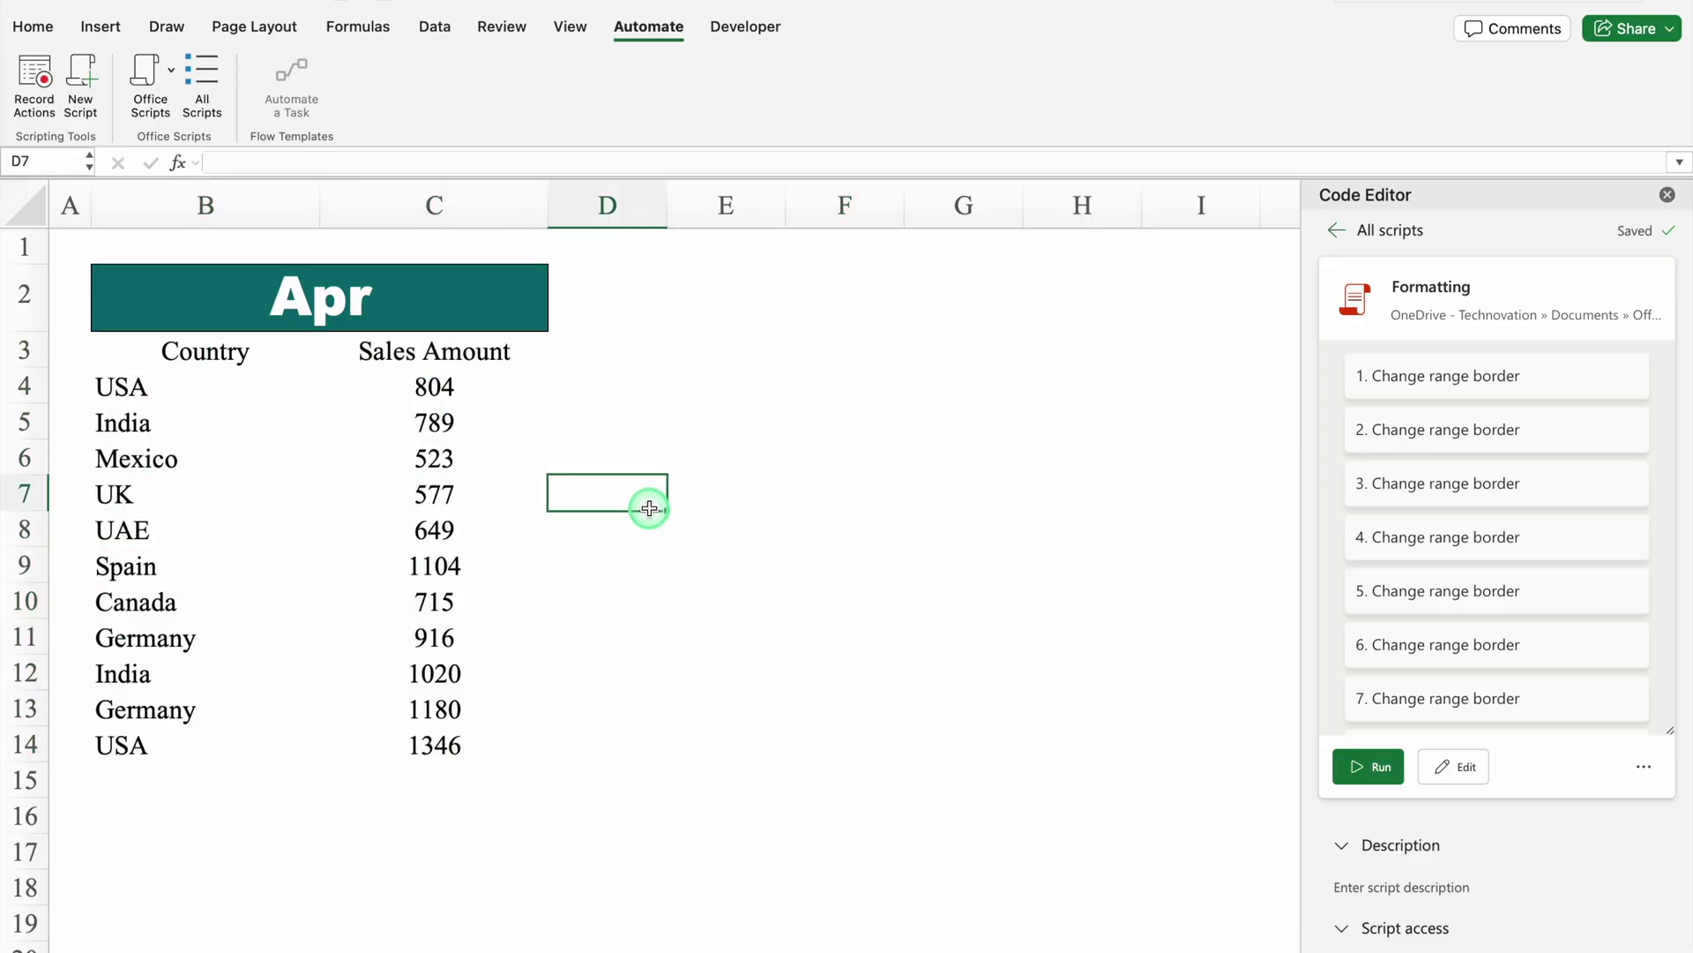
pyautogui.click(1367, 765)
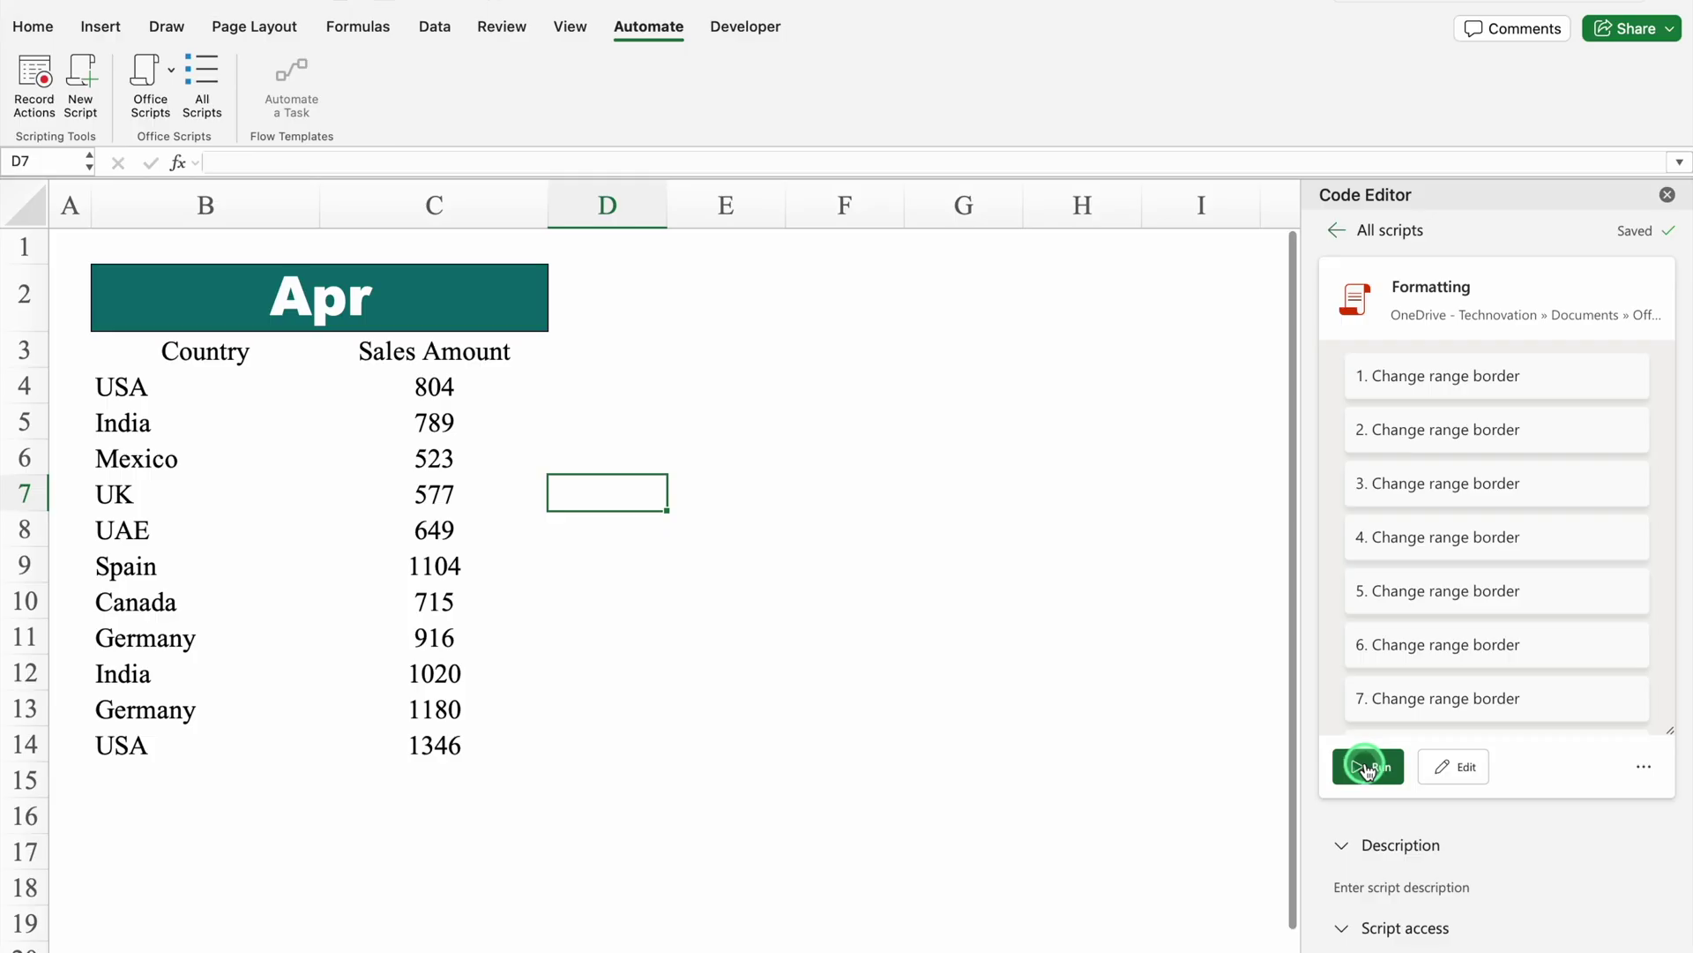